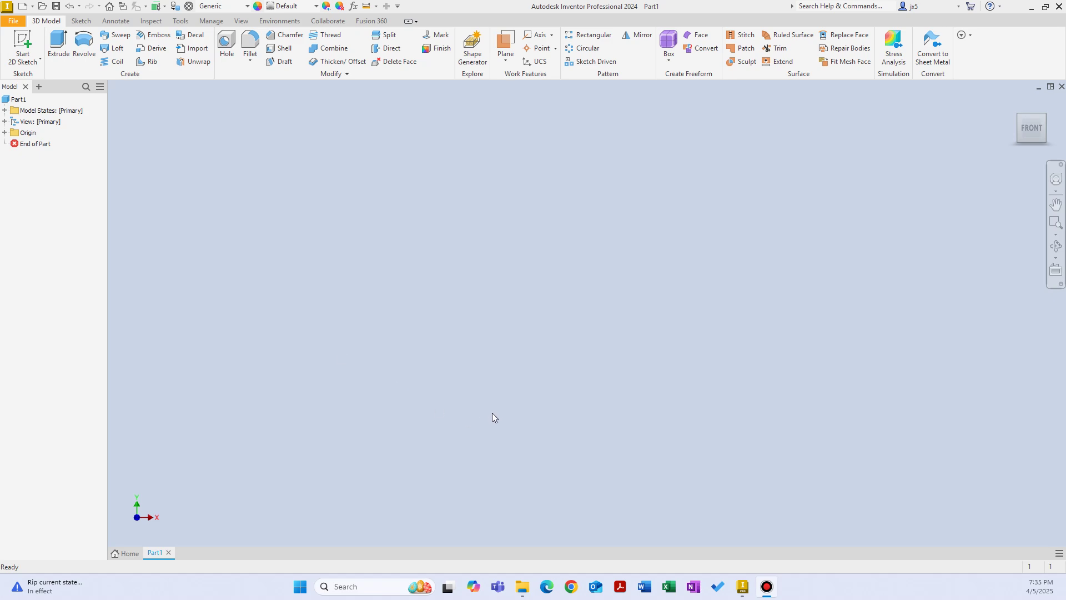
Switch to Chrome, search Google for "curtain hooks" and look through the results for a design reference.
{"action": "left_click", "coordinate": [572, 587]}
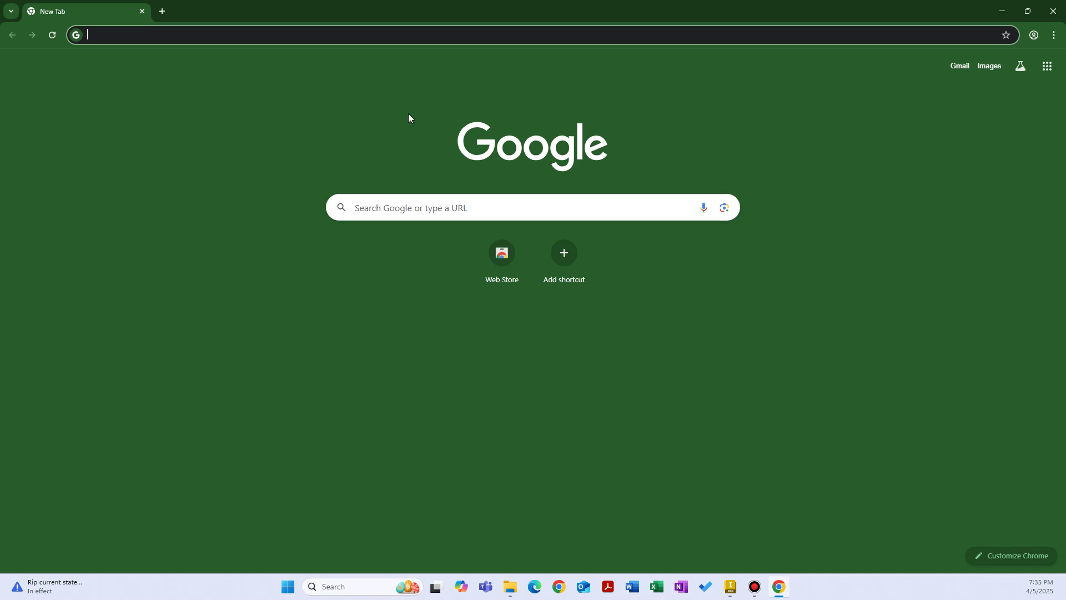
{"action": "type", "text": "curtyain"}
{"action": "key", "text": "BackSpace"}
{"action": "key", "text": "BackSpace"}
{"action": "key", "text": "BackSpace"}
{"action": "key", "text": "BackSpace"}
{"action": "type", "text": "ain hooks"}
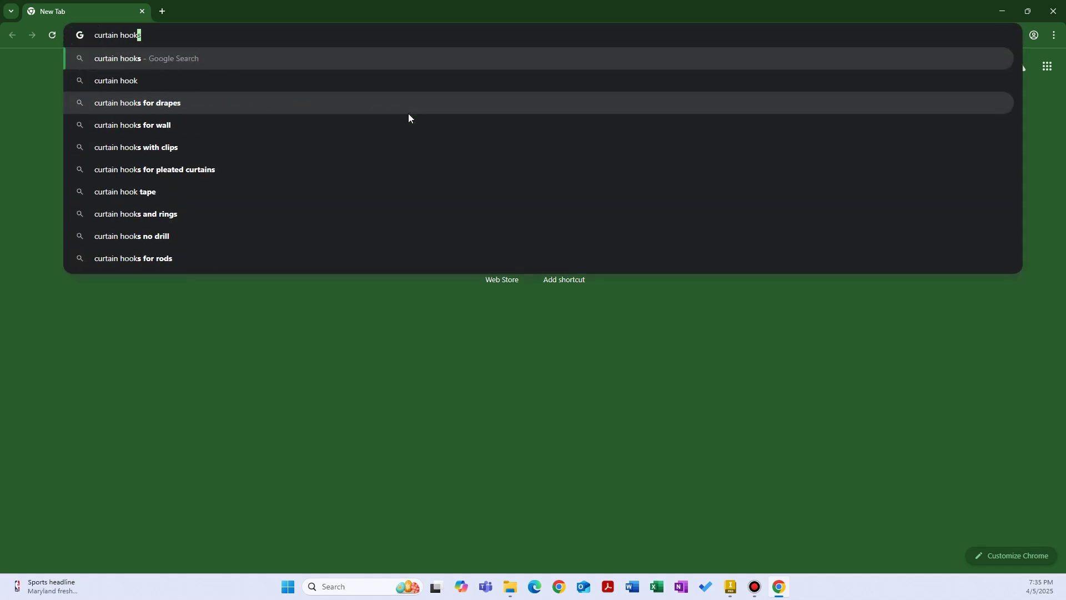
{"action": "key", "text": "Return"}
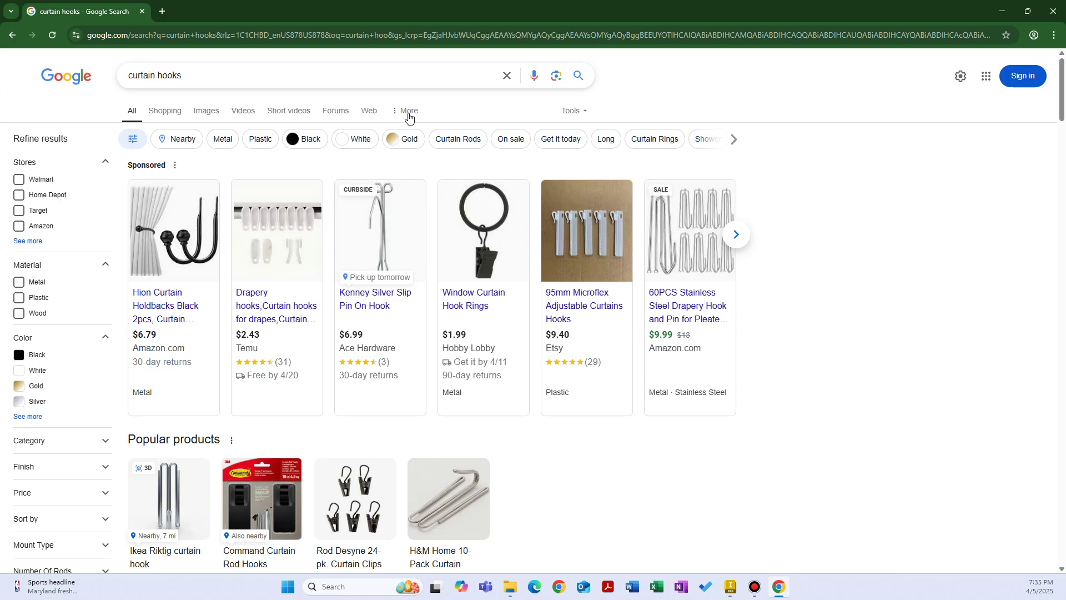
{"action": "scroll", "coordinate": [409, 117], "scroll_direction": "down", "scroll_amount": 13}
{"action": "scroll", "coordinate": [409, 117], "scroll_direction": "up", "scroll_amount": 12}
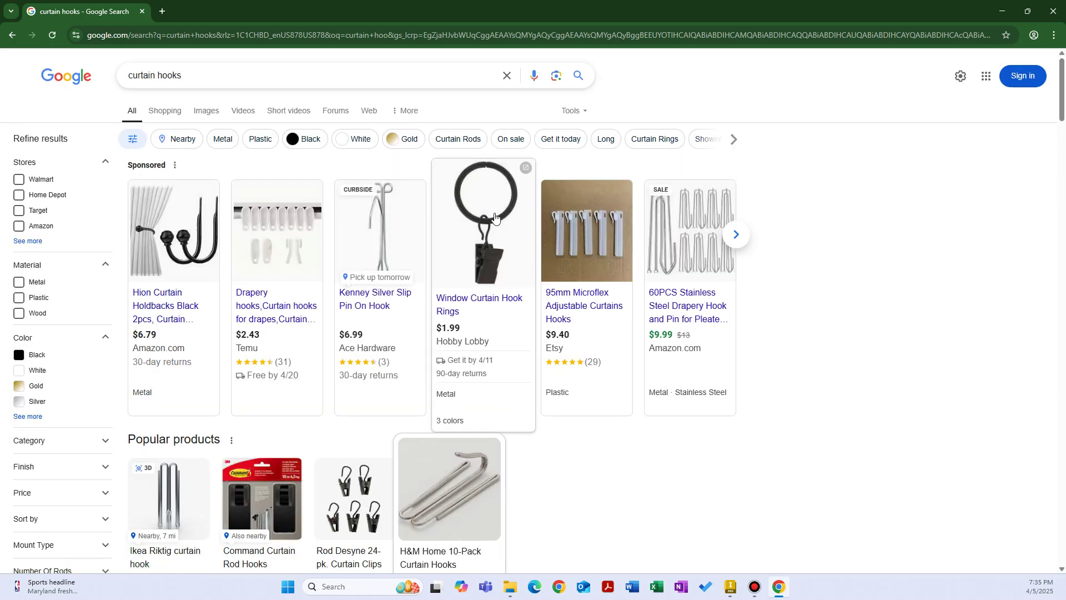
Change the Google search to "curtain holdbacks" and open the Groleca 2 Pack Adhesive Curtain Holdbacks product preview.
{"action": "left_click_drag", "start_coordinate": [188, 75], "coordinate": [157, 78]}
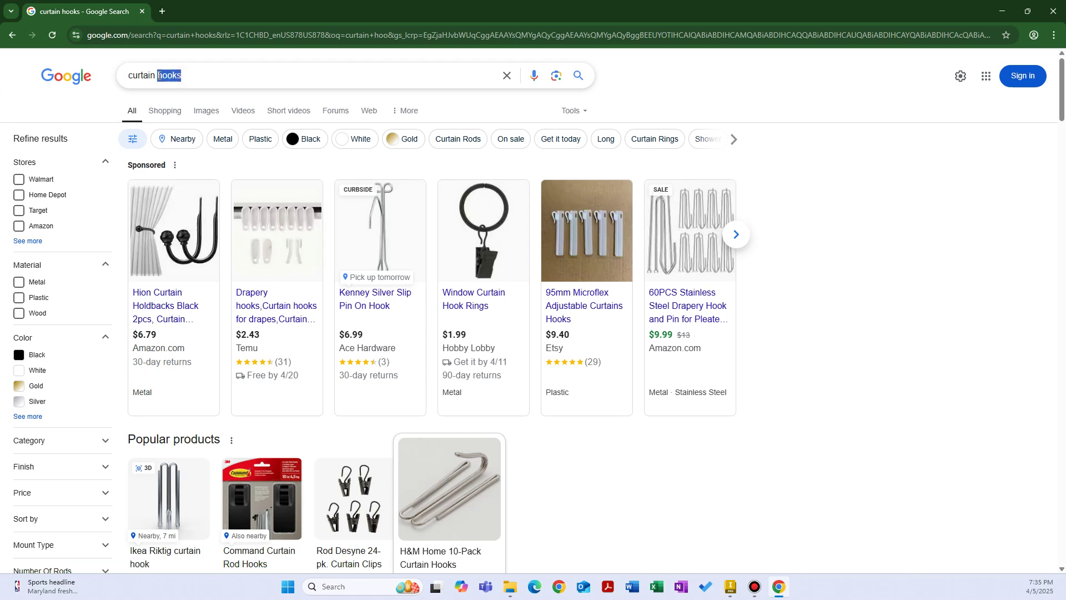
{"action": "type", "text": "hold"}
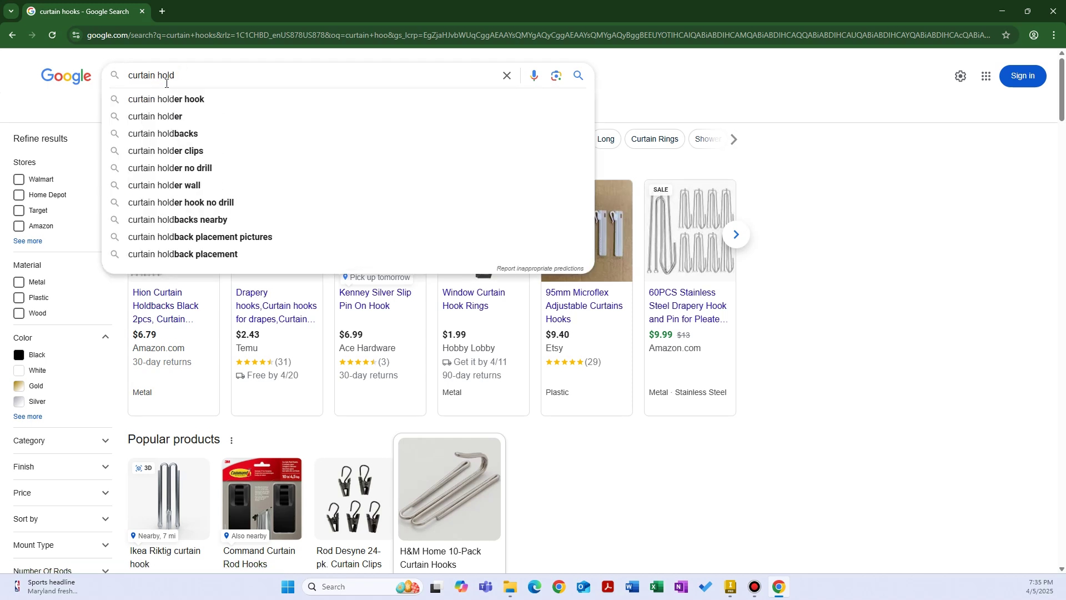
{"action": "key", "text": "Down"}
{"action": "key", "text": "Down"}
{"action": "key", "text": "Down"}
{"action": "key", "text": "Return"}
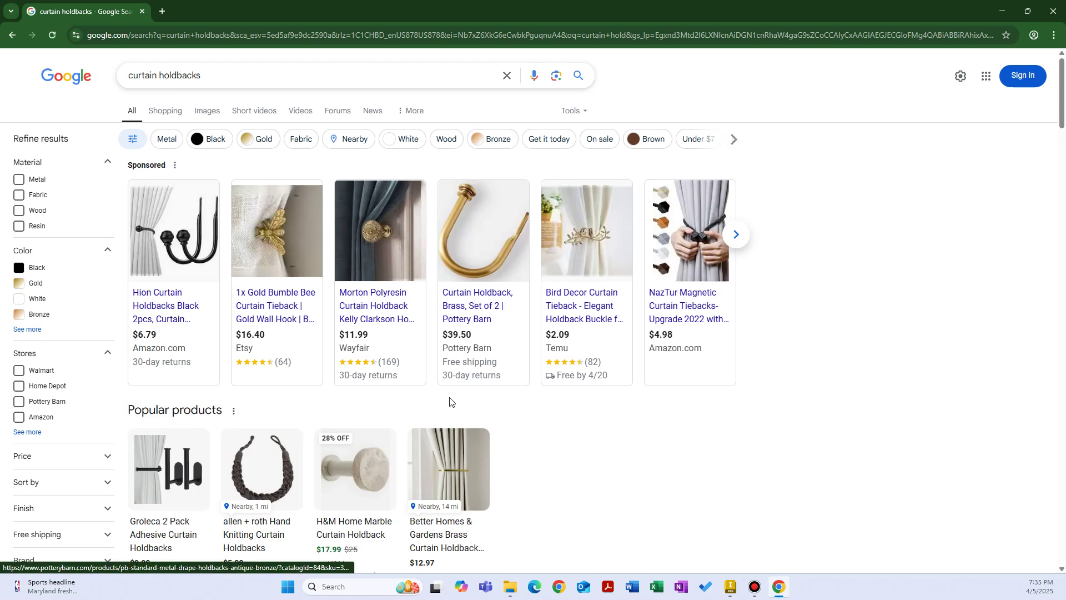
{"action": "left_click", "coordinate": [188, 476]}
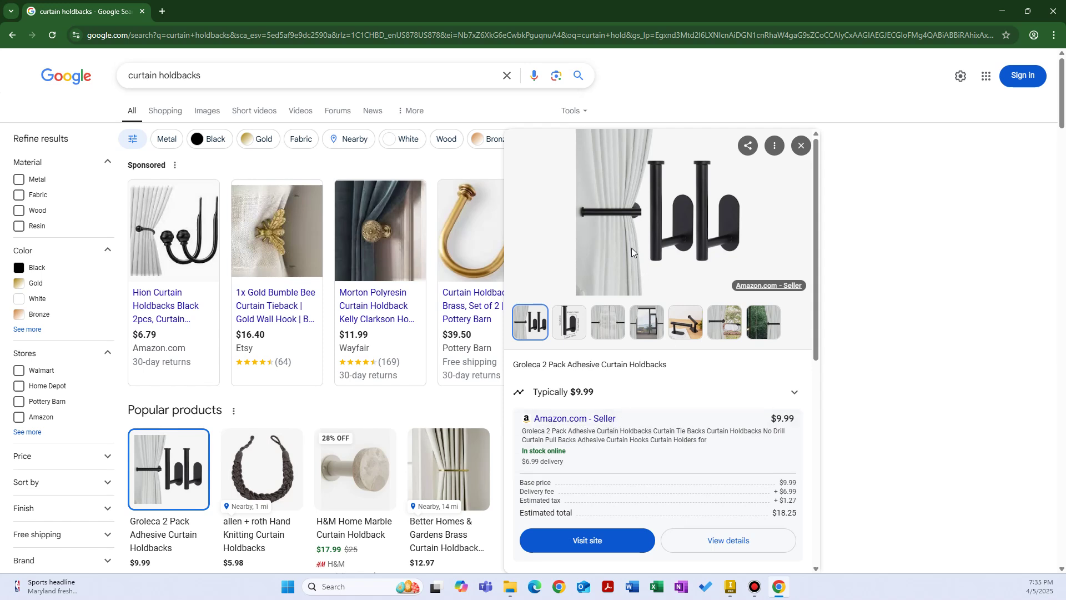
Switch to Inventor and start a 2D sketch on the front XY plane, checking the holdback's base shape in the Chrome reference.
{"action": "left_click", "coordinate": [1002, 11]}
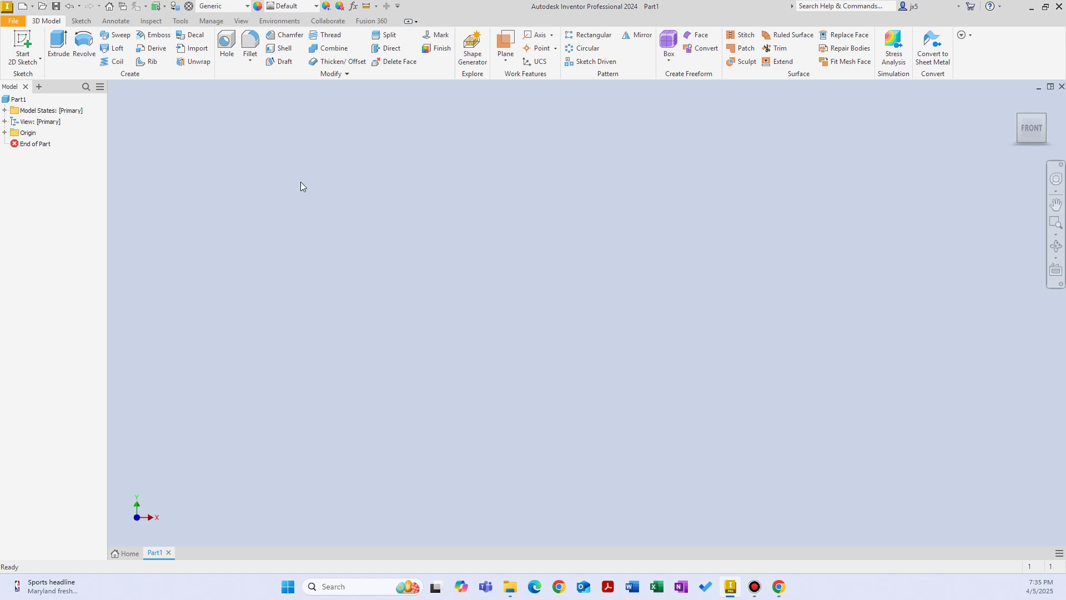
{"action": "left_click", "coordinate": [23, 44]}
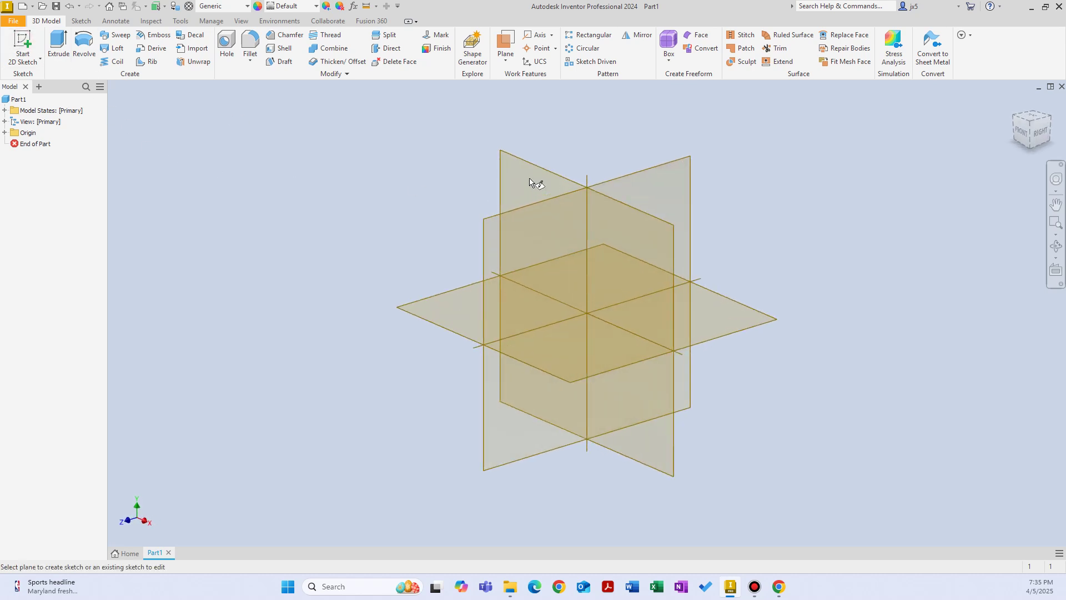
{"action": "left_click", "coordinate": [527, 165]}
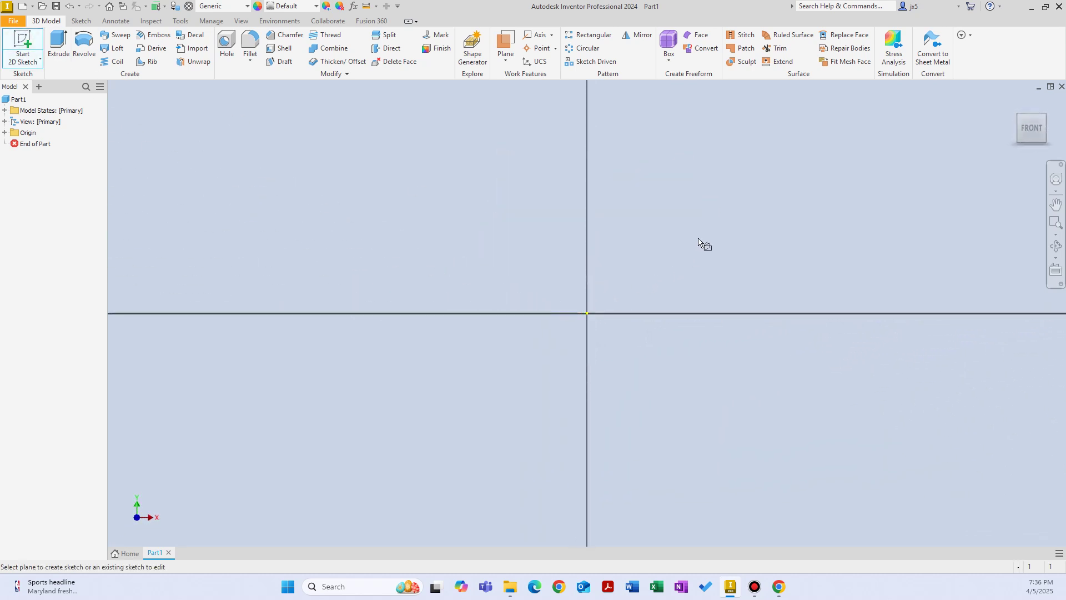
{"action": "left_click", "coordinate": [780, 586]}
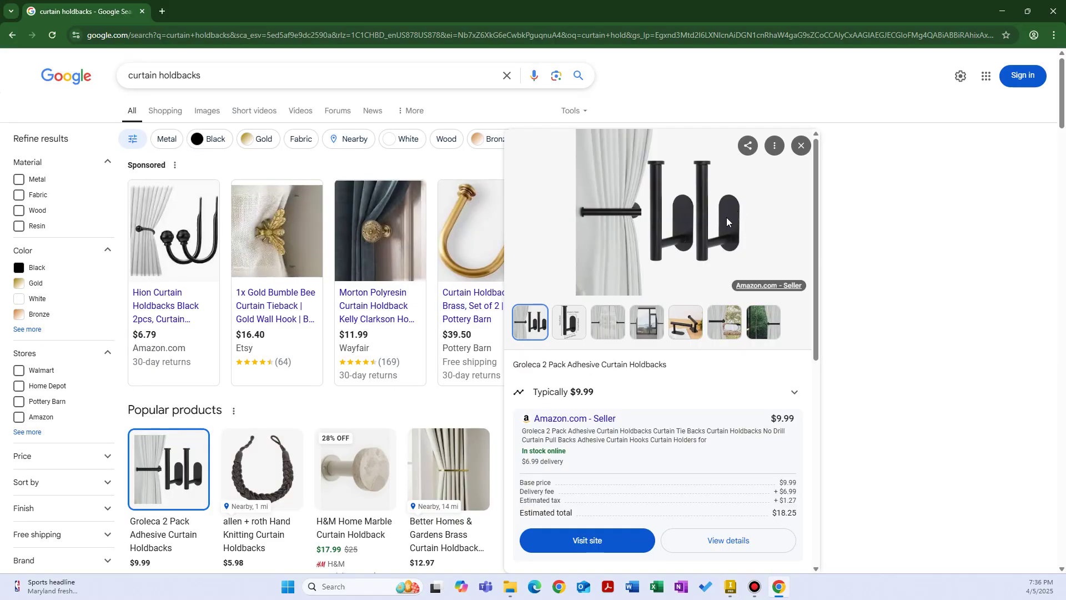
{"action": "left_click", "coordinate": [779, 590]}
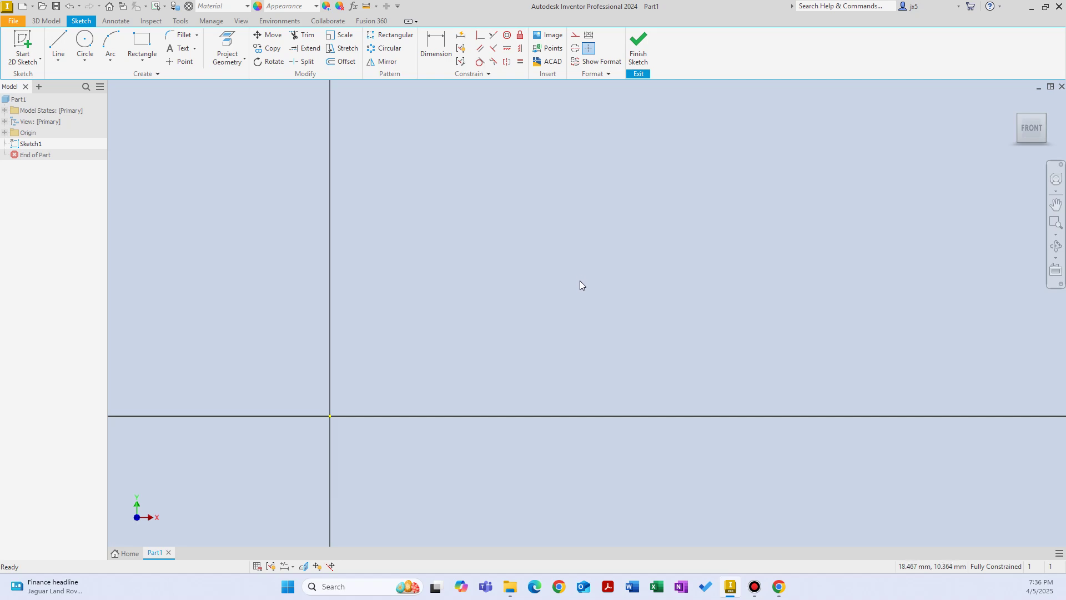
{"action": "left_click", "coordinate": [779, 587]}
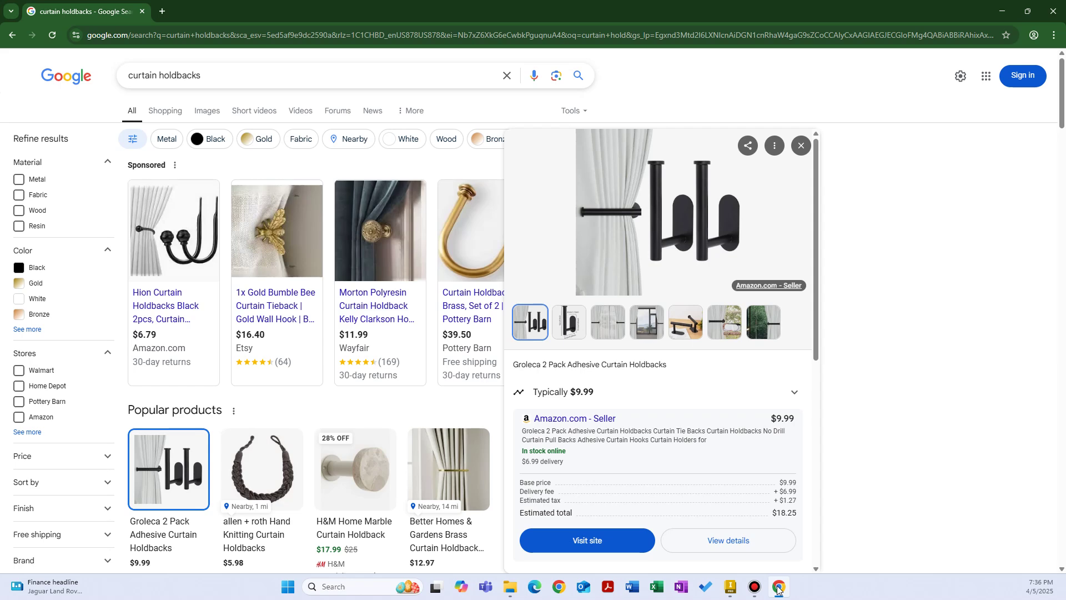
{"action": "left_click", "coordinate": [779, 588]}
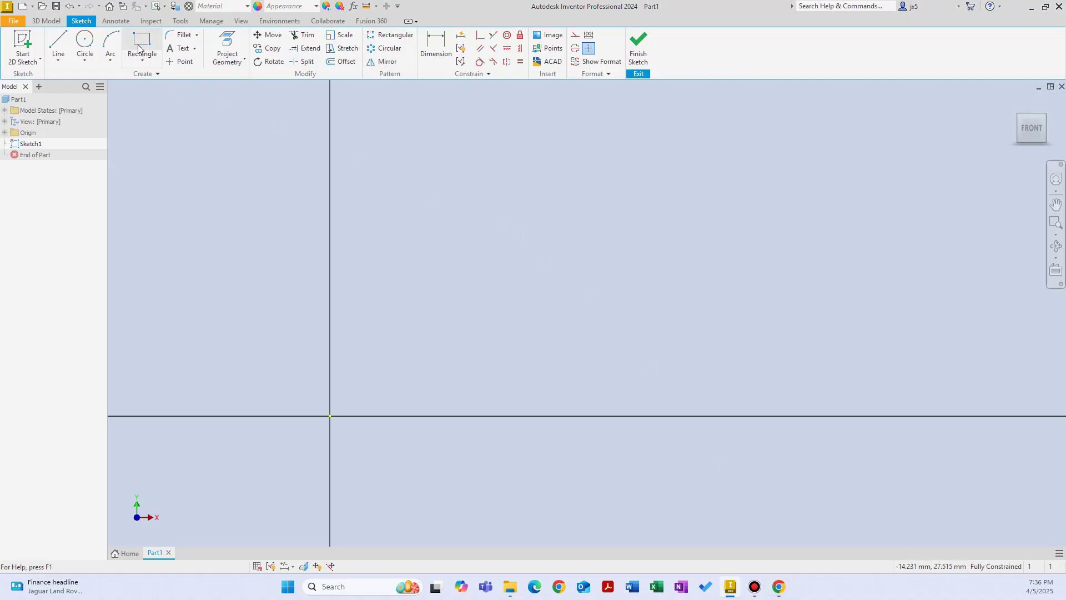
Sketch a horizontal slot centred on the origin, about 30 mm long and 10 mm wide.
{"action": "left_click", "coordinate": [145, 63]}
{"action": "left_click", "coordinate": [133, 216]}
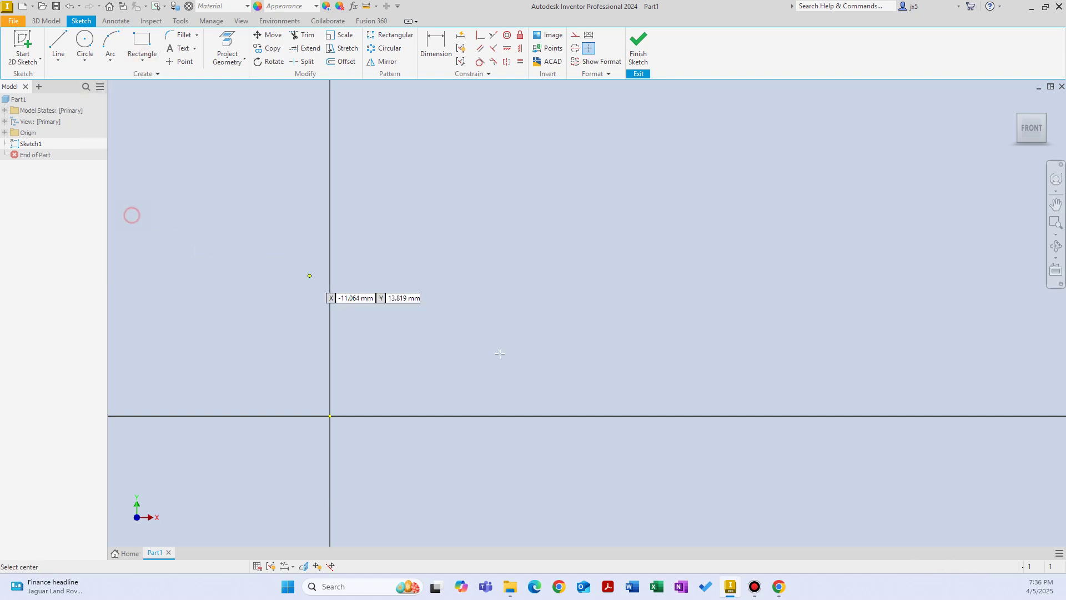
{"action": "left_click", "coordinate": [330, 415]}
{"action": "left_click", "coordinate": [464, 416]}
{"action": "left_click", "coordinate": [451, 350]}
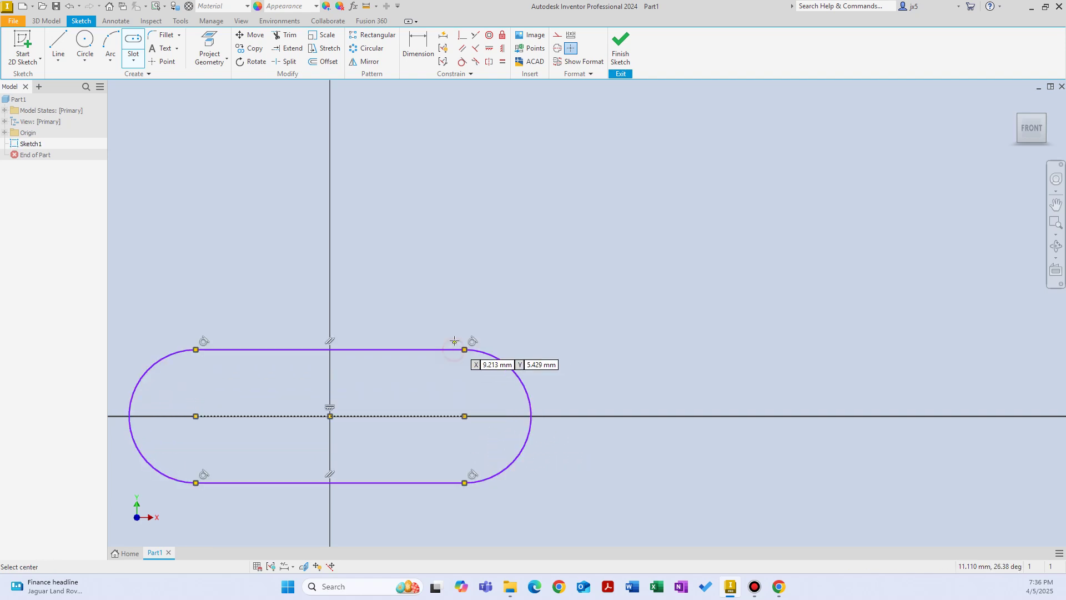
{"action": "middle_click_drag", "start_coordinate": [330, 330], "coordinate": [469, 308]}
{"action": "right_click", "coordinate": [564, 228]}
{"action": "left_click", "coordinate": [611, 233]}
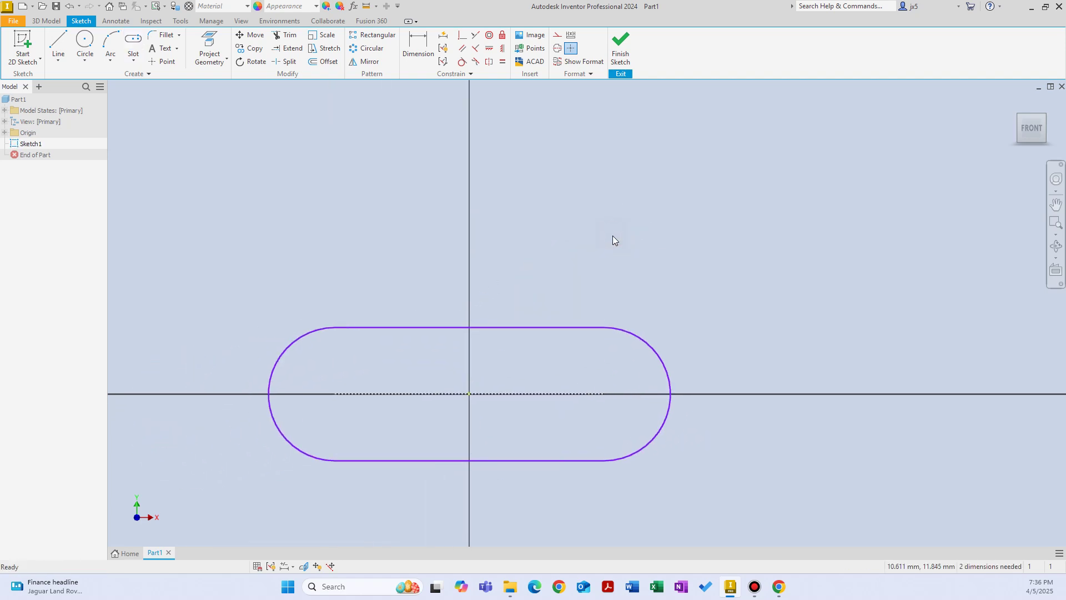
Dimension the slot's overall length between its two arc ends as 60 mm.
{"action": "right_click", "coordinate": [585, 201]}
{"action": "left_click", "coordinate": [508, 217]}
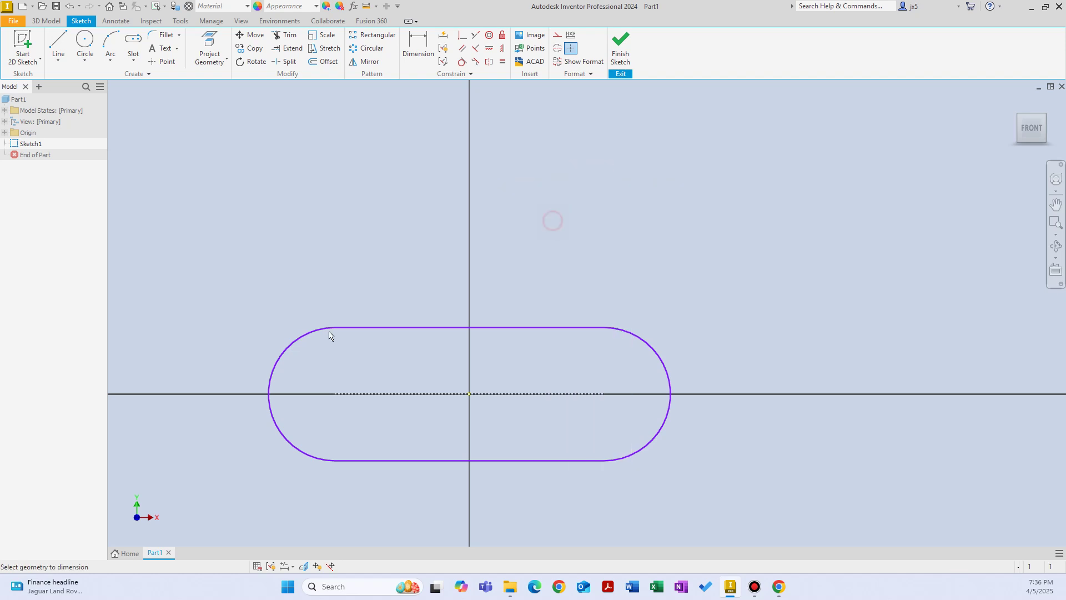
{"action": "left_click", "coordinate": [268, 393]}
{"action": "left_click", "coordinate": [670, 394]}
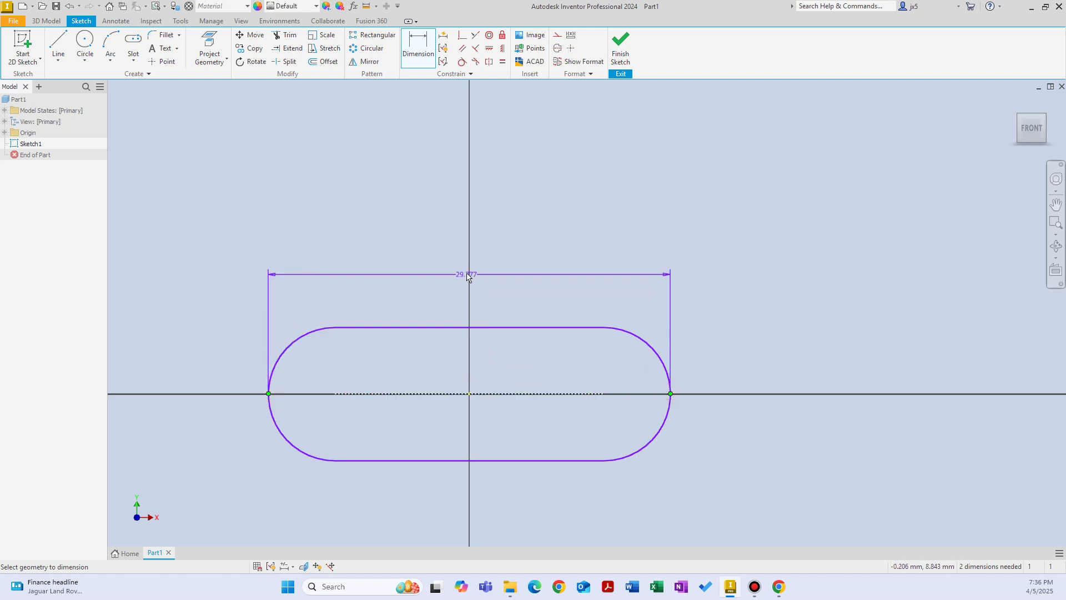
{"action": "left_click", "coordinate": [467, 274]}
{"action": "type", "text": "60"}
{"action": "key", "text": "Return"}
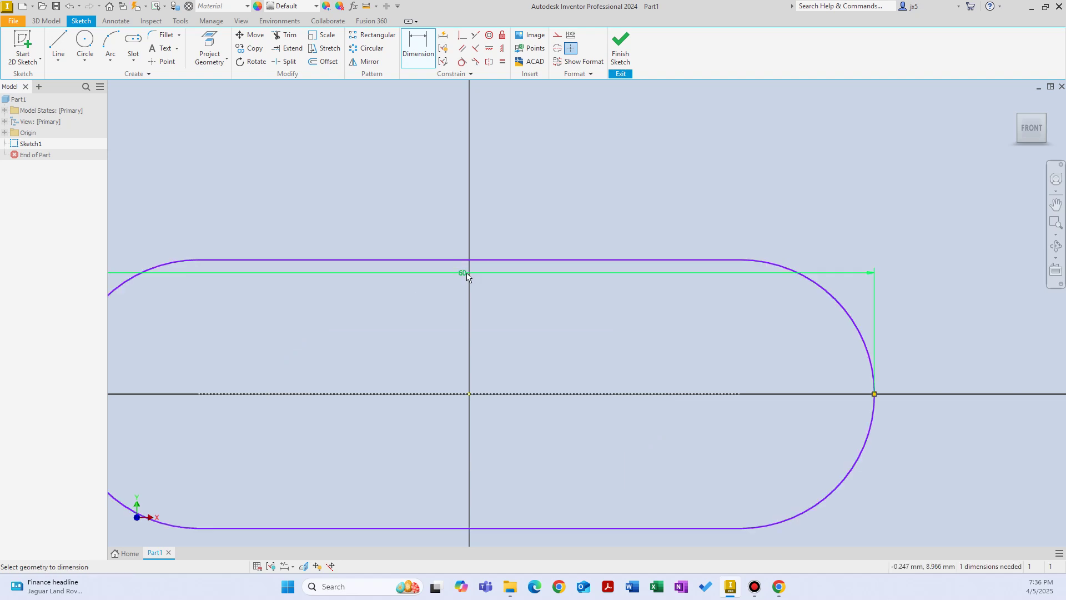
{"action": "scroll", "coordinate": [613, 361], "scroll_direction": "up", "scroll_amount": 2}
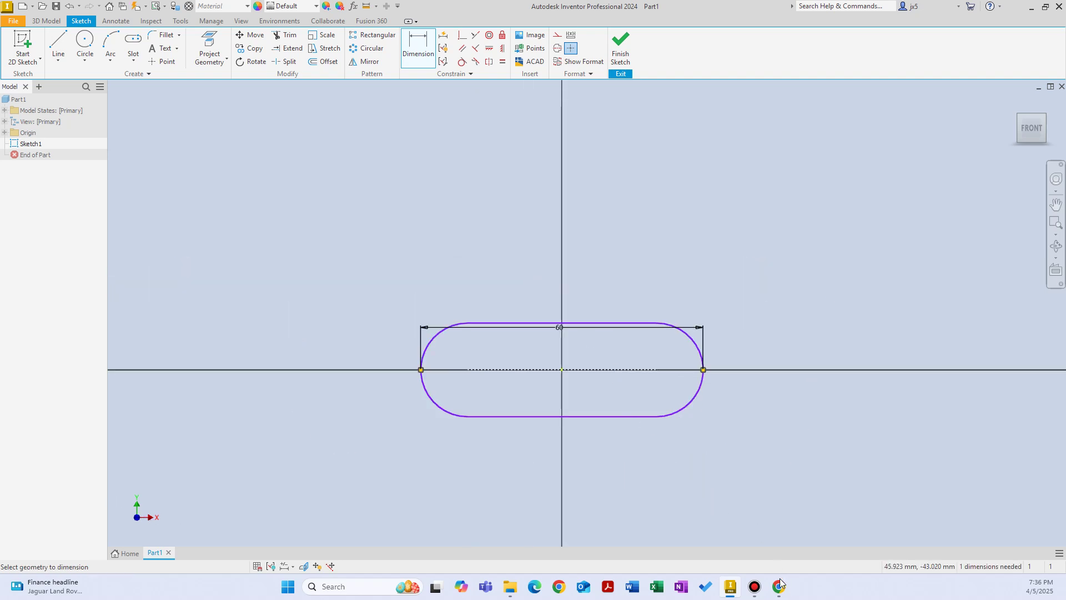
{"action": "left_click", "coordinate": [778, 587]}
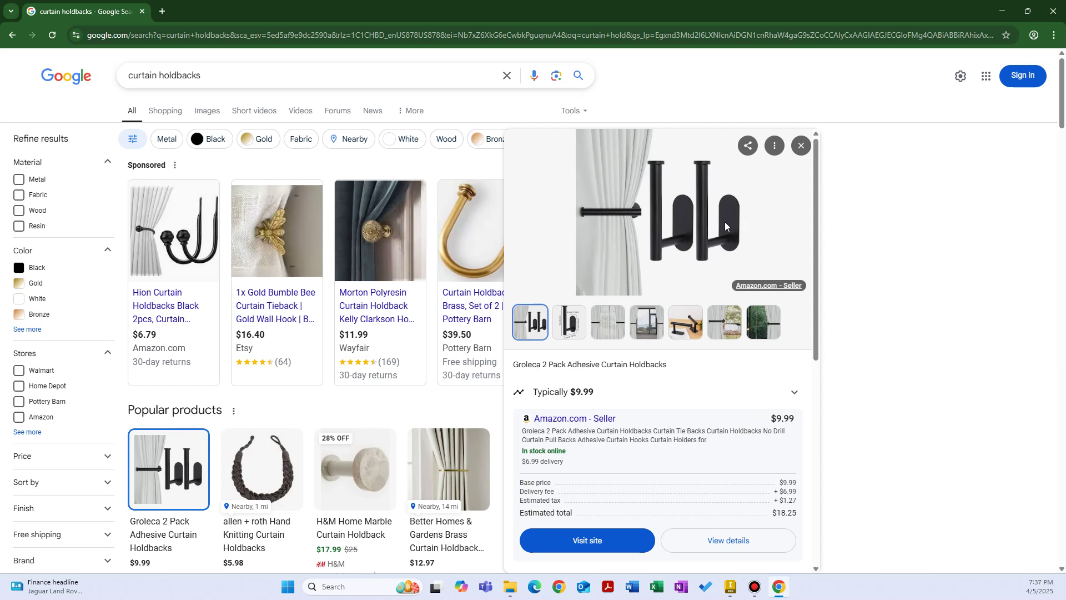
{"action": "left_click", "coordinate": [782, 586]}
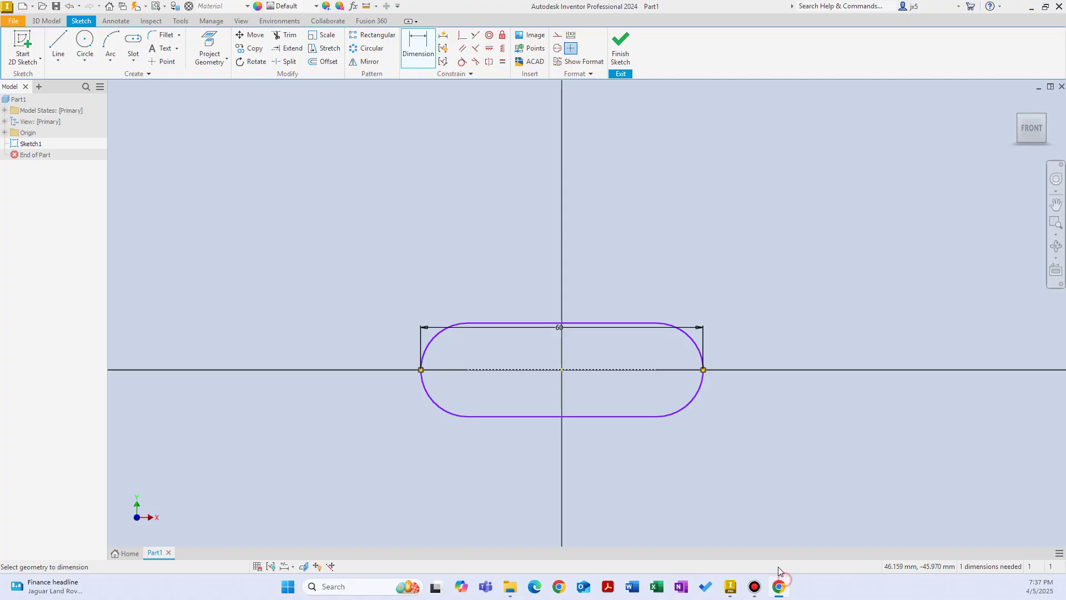
{"action": "right_click", "coordinate": [623, 198]}
{"action": "left_click", "coordinate": [600, 216]}
{"action": "scroll", "coordinate": [627, 314], "scroll_direction": "up", "scroll_amount": 3}
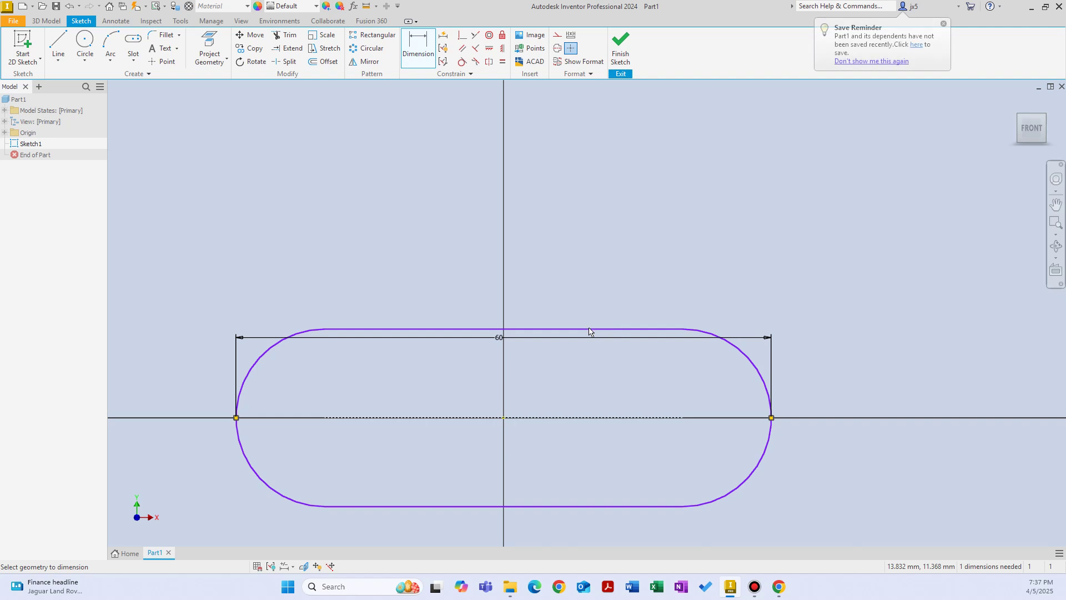
{"action": "left_click", "coordinate": [591, 329]}
{"action": "left_click", "coordinate": [608, 505]}
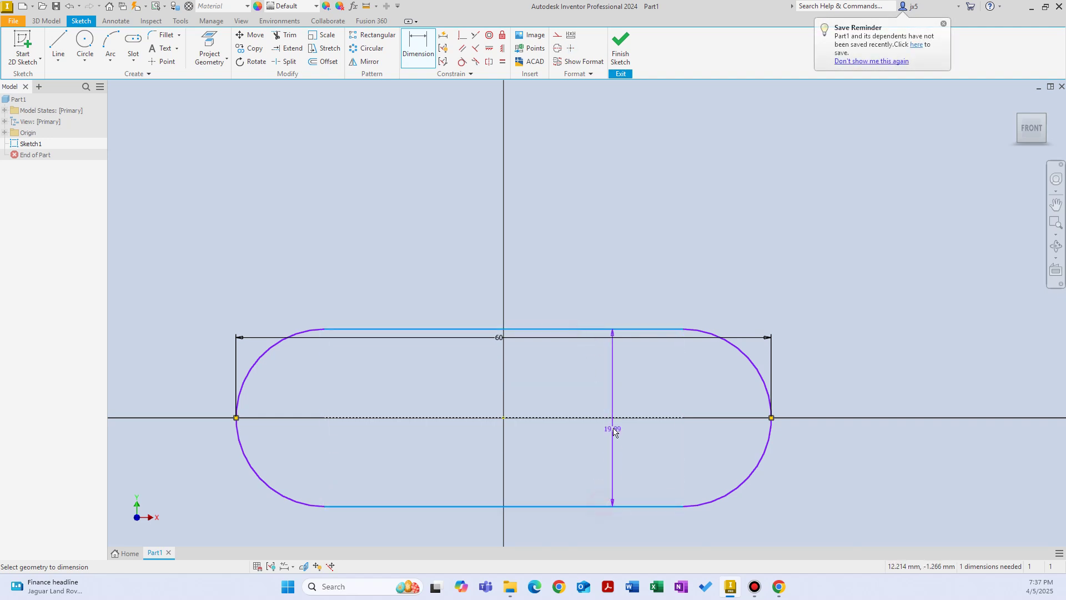
{"action": "right_click", "coordinate": [616, 427]}
{"action": "left_click", "coordinate": [615, 395]}
Dimension the slot's width between its two straight edges as 30 mm, placing the dimension outside the slot.
{"action": "right_click", "coordinate": [622, 361]}
{"action": "left_click", "coordinate": [600, 377]}
{"action": "left_click", "coordinate": [619, 329]}
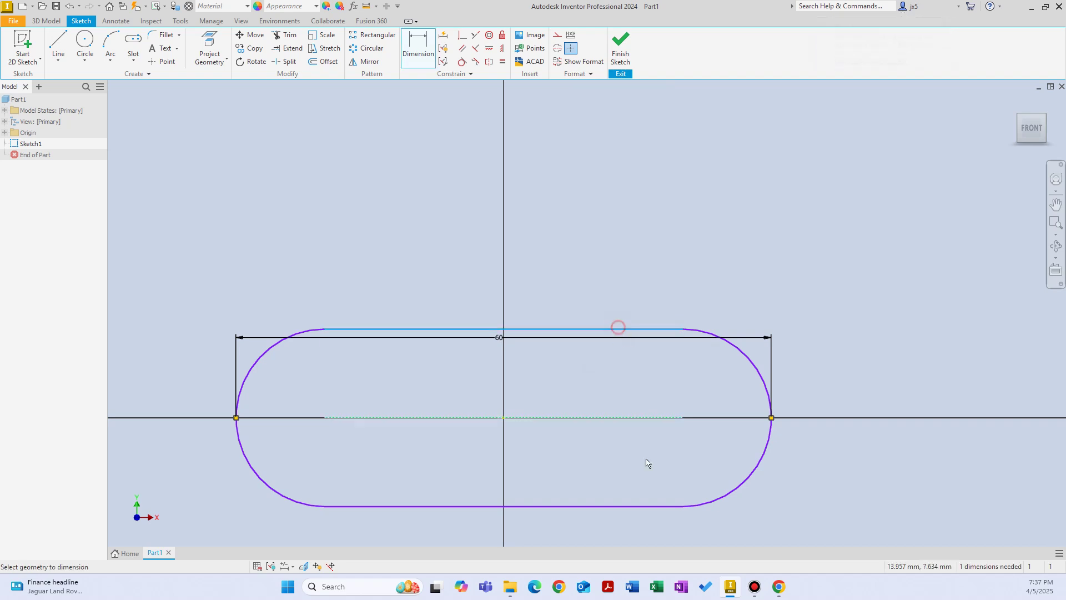
{"action": "left_click", "coordinate": [634, 506]}
{"action": "left_click", "coordinate": [878, 443]}
{"action": "type", "text": "30"}
{"action": "key", "text": "Return"}
{"action": "scroll", "coordinate": [888, 433], "scroll_direction": "down", "scroll_amount": 3}
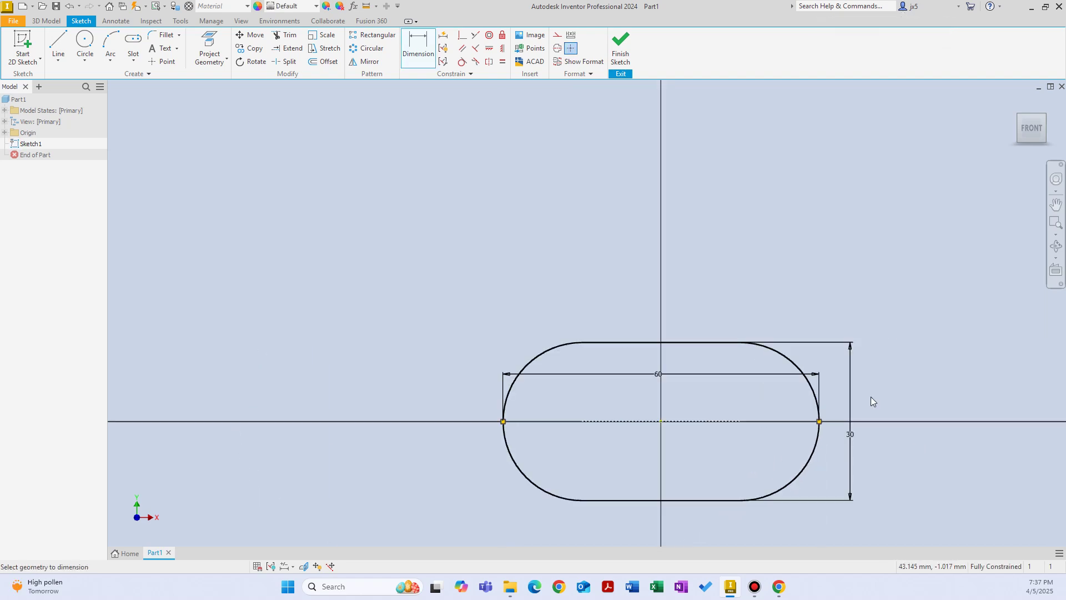
Finish the sketch and extrude the slot profile into a thin solid base plate.
{"action": "middle_click_drag", "start_coordinate": [898, 392], "coordinate": [781, 292]}
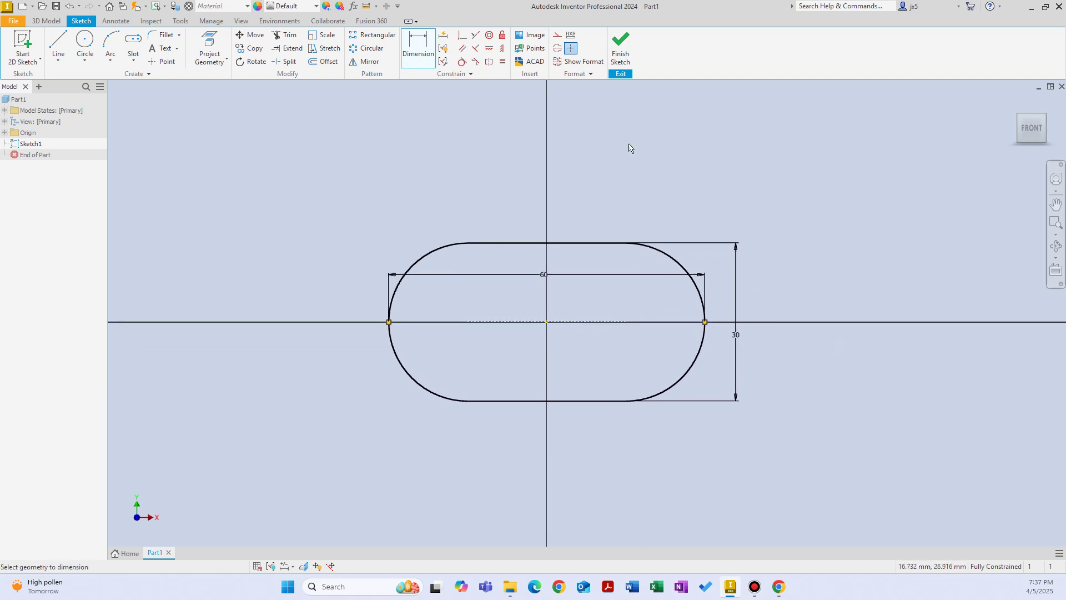
{"action": "left_click", "coordinate": [619, 49]}
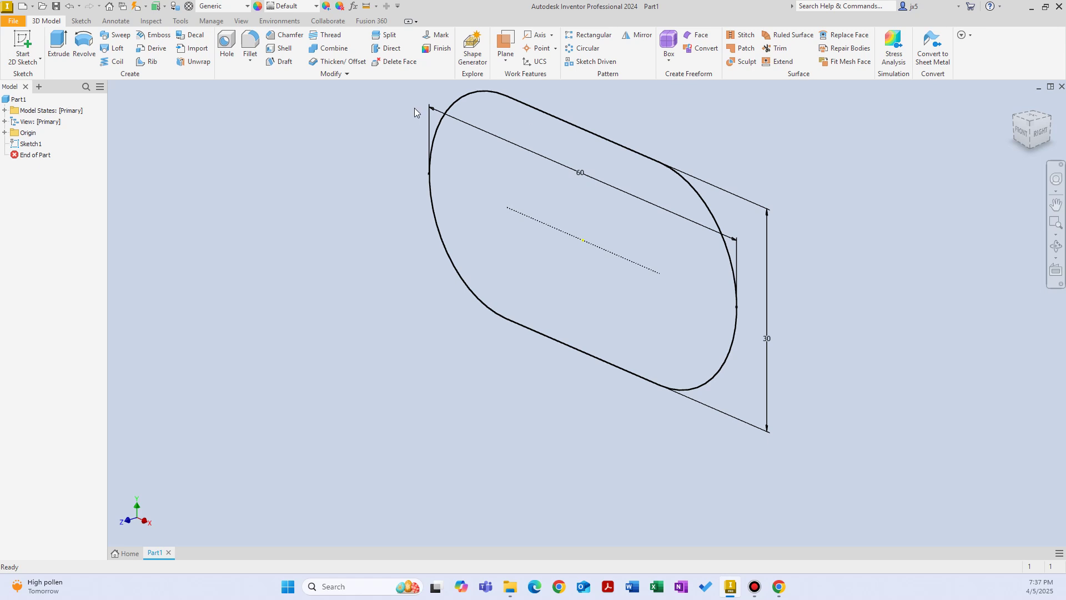
{"action": "left_click", "coordinate": [55, 48]}
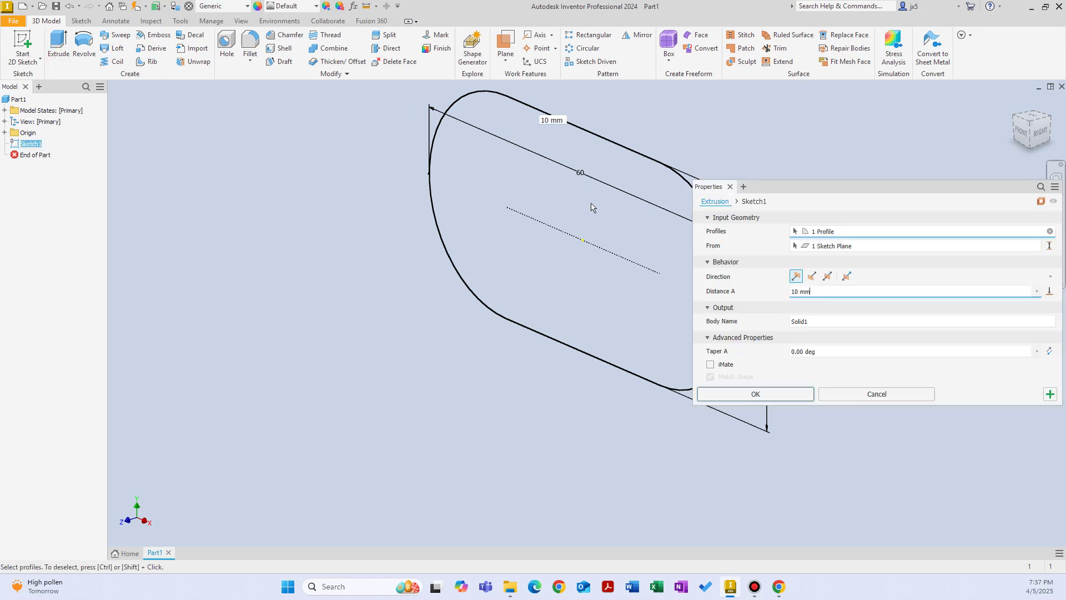
{"action": "left_click_drag", "start_coordinate": [774, 189], "coordinate": [208, 310]}
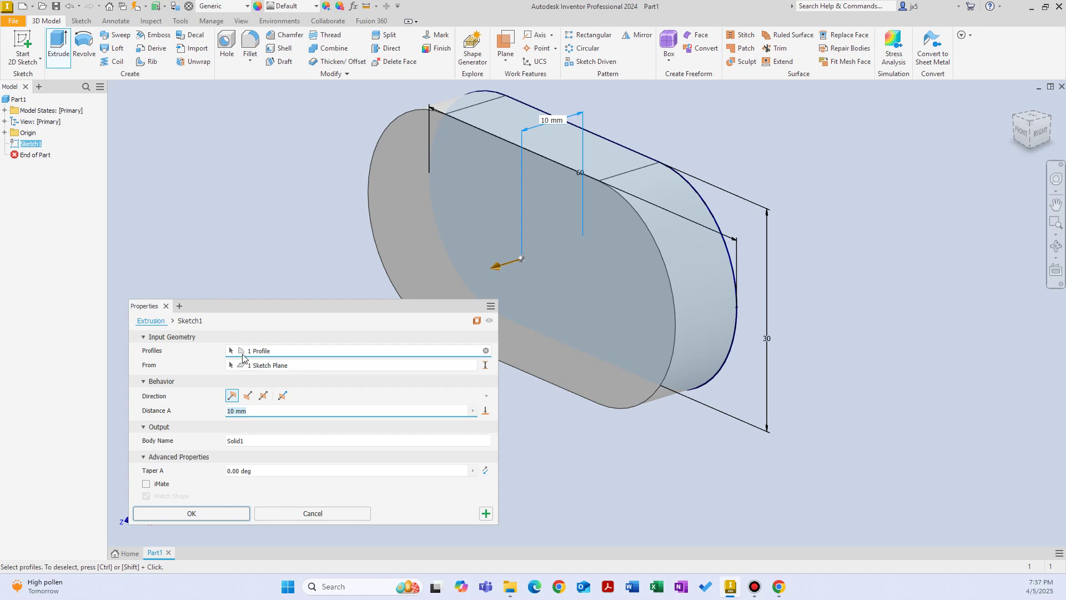
{"action": "key", "text": "Return"}
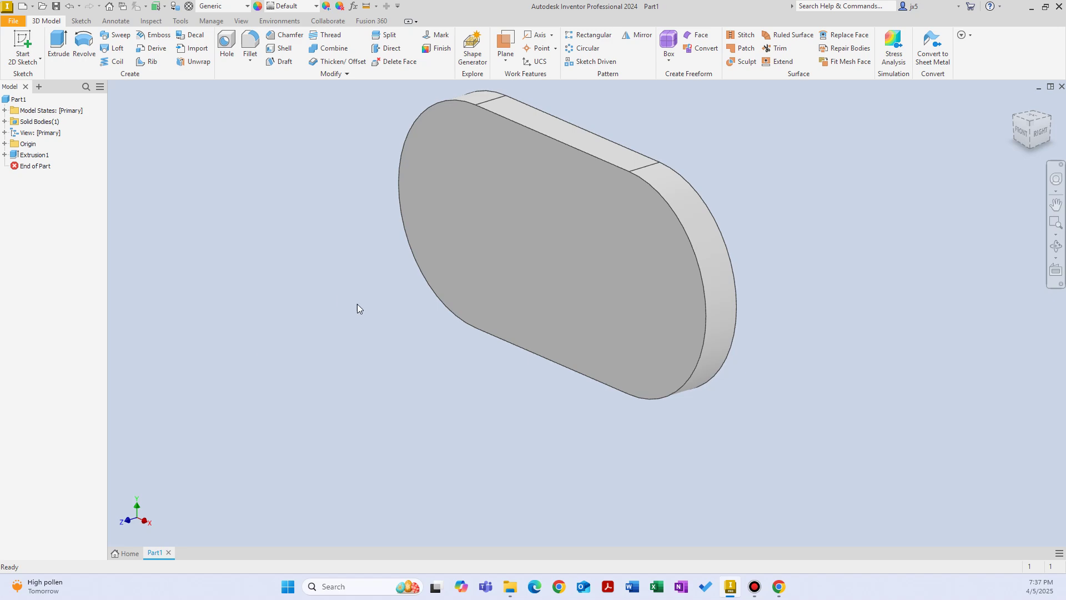
Check how the arm meets the base in Chrome's holdback reference image, and return to Inventor.
{"action": "left_click", "coordinate": [779, 587]}
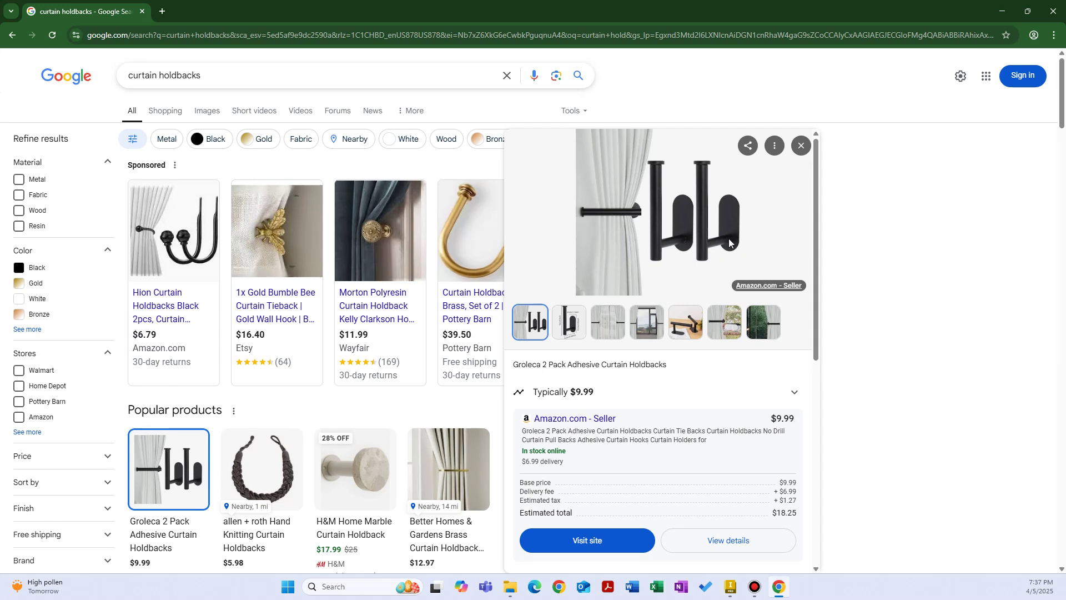
{"action": "left_click", "coordinate": [730, 587]}
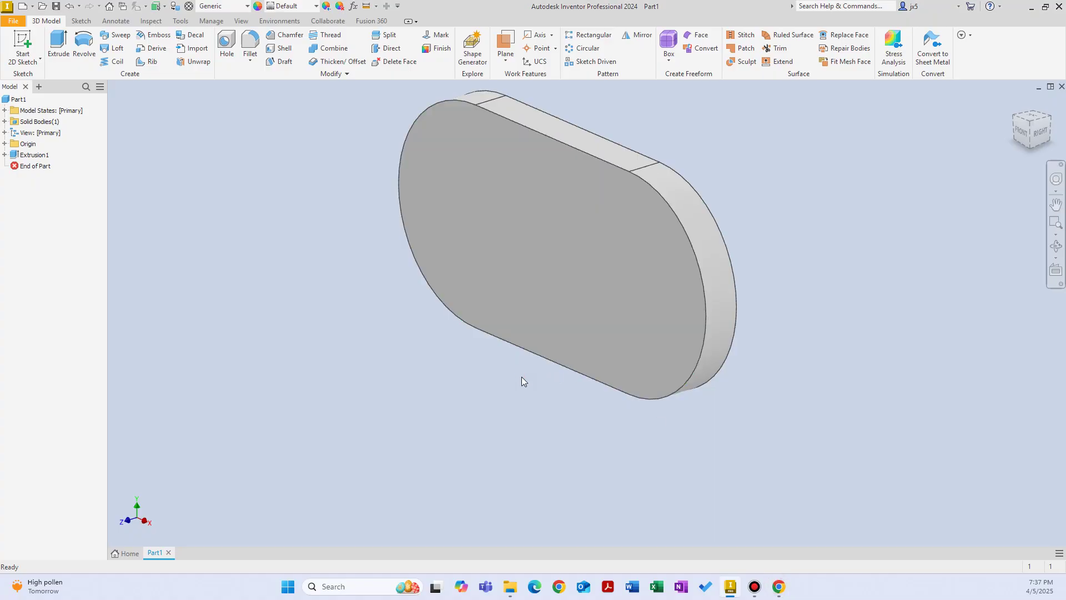
Start a new sketch on the base plate's front face.
{"action": "left_click", "coordinate": [1022, 135]}
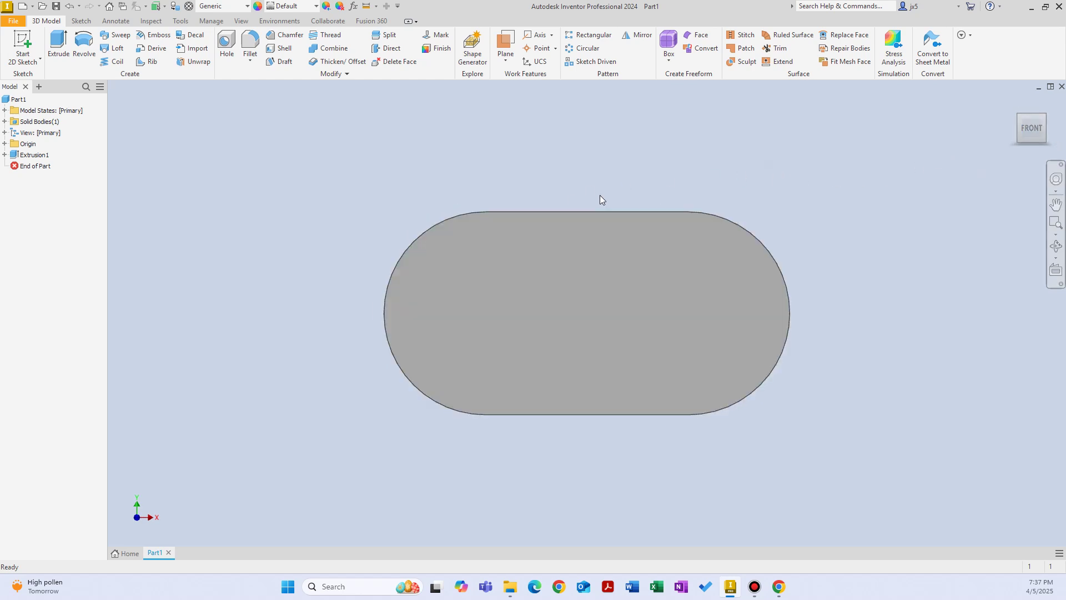
{"action": "right_click", "coordinate": [621, 136]}
{"action": "left_click", "coordinate": [624, 165]}
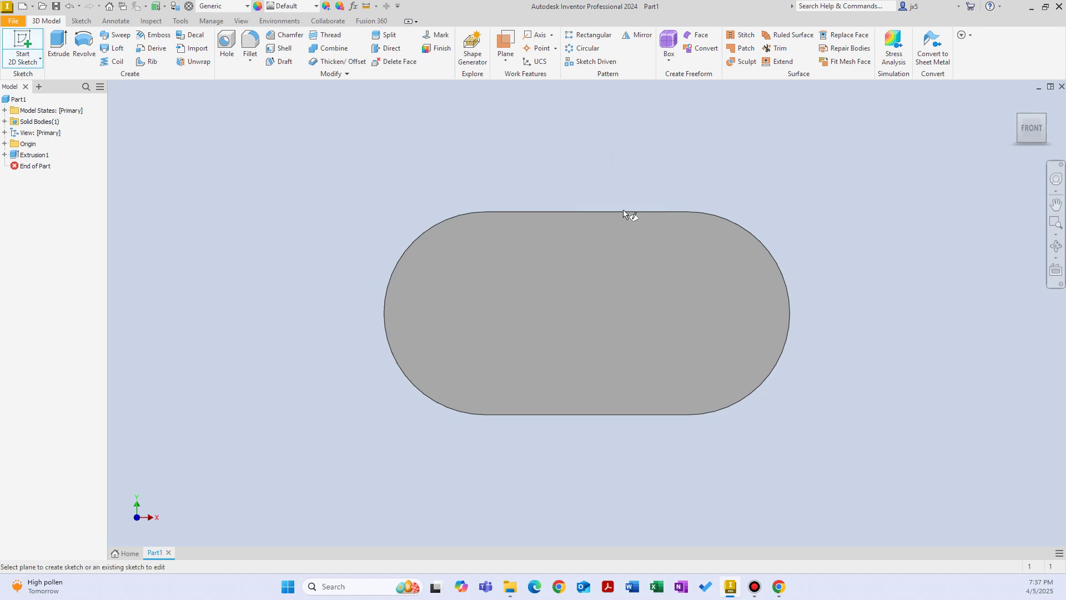
{"action": "left_click", "coordinate": [615, 269]}
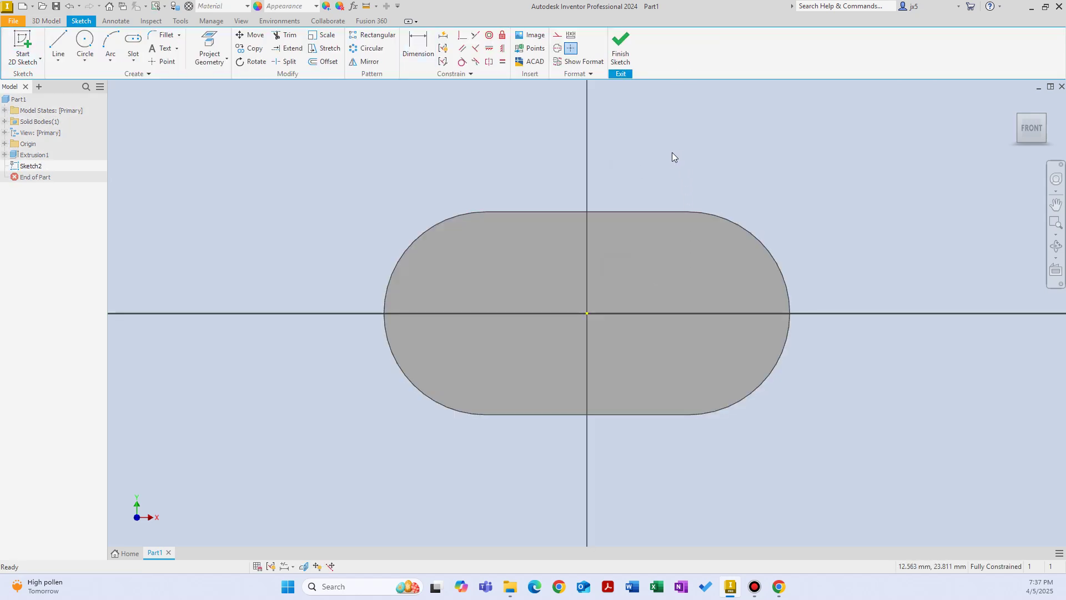
{"action": "key", "text": "F5"}
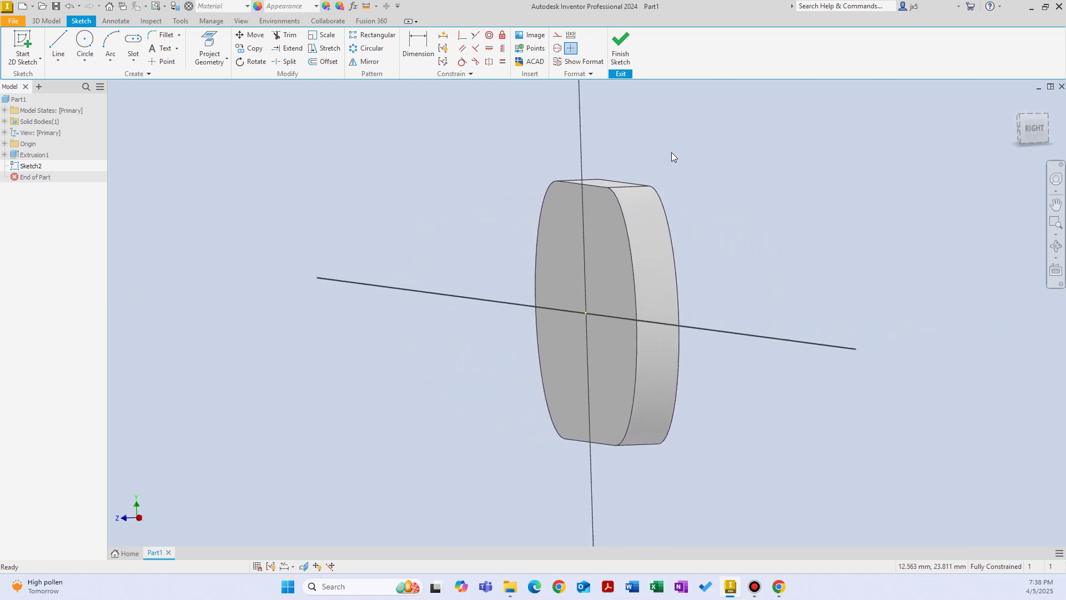
{"action": "key", "text": "F5"}
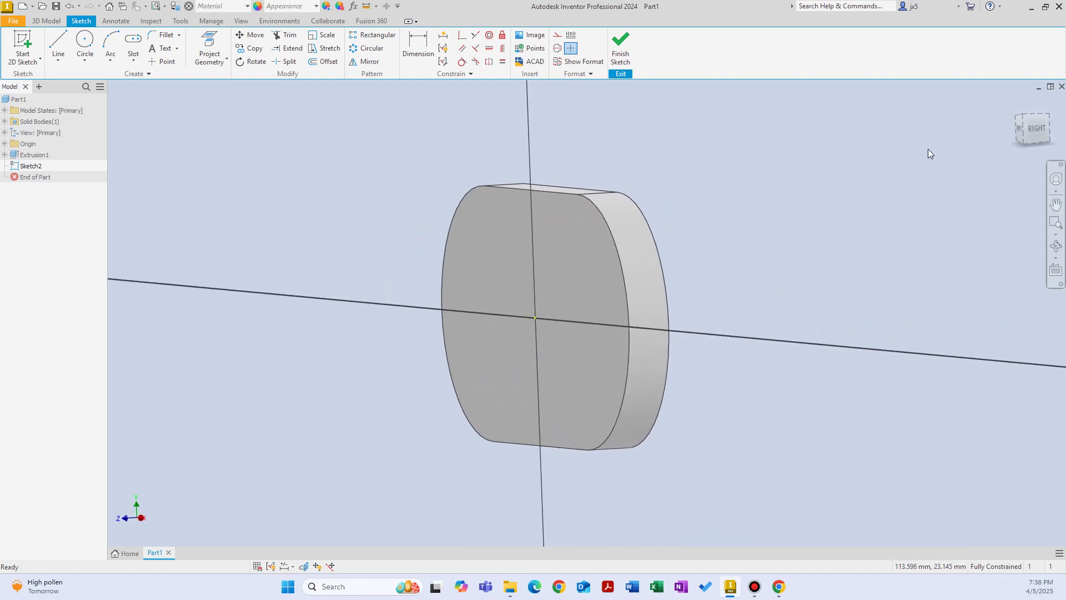
{"action": "key", "text": "F5"}
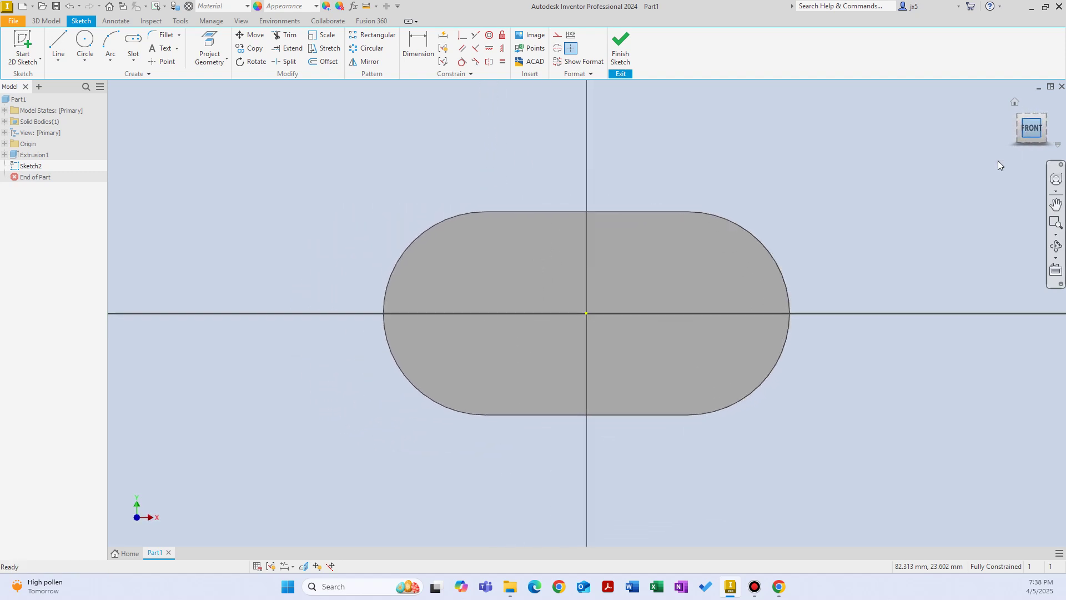
Project the base plate's slot-shaped outline into the sketch.
{"action": "right_click", "coordinate": [719, 146]}
{"action": "left_click", "coordinate": [753, 163]}
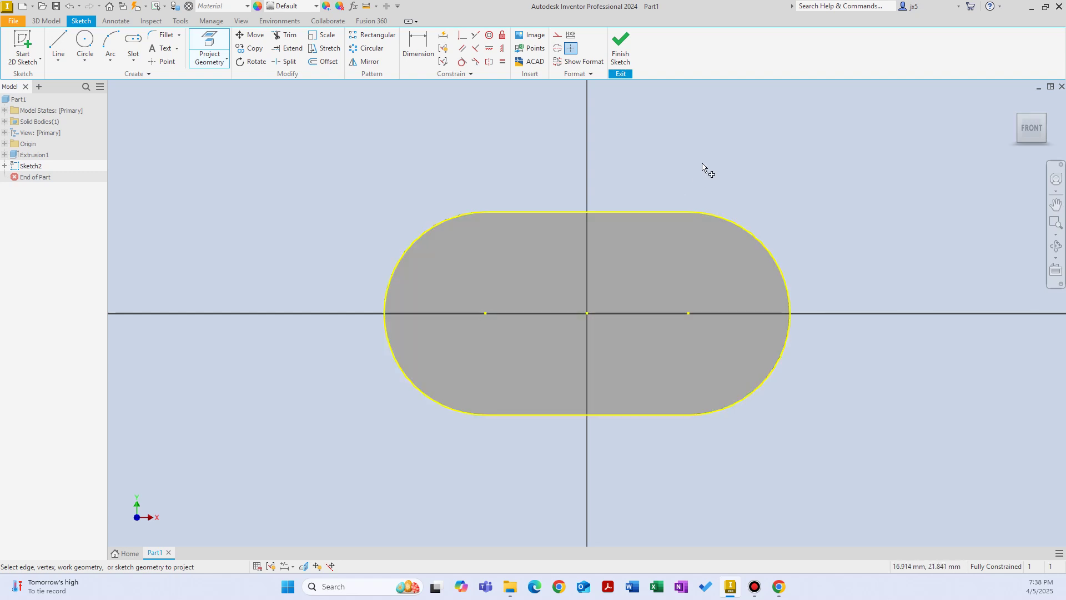
{"action": "right_click", "coordinate": [725, 143]}
{"action": "left_click", "coordinate": [765, 144]}
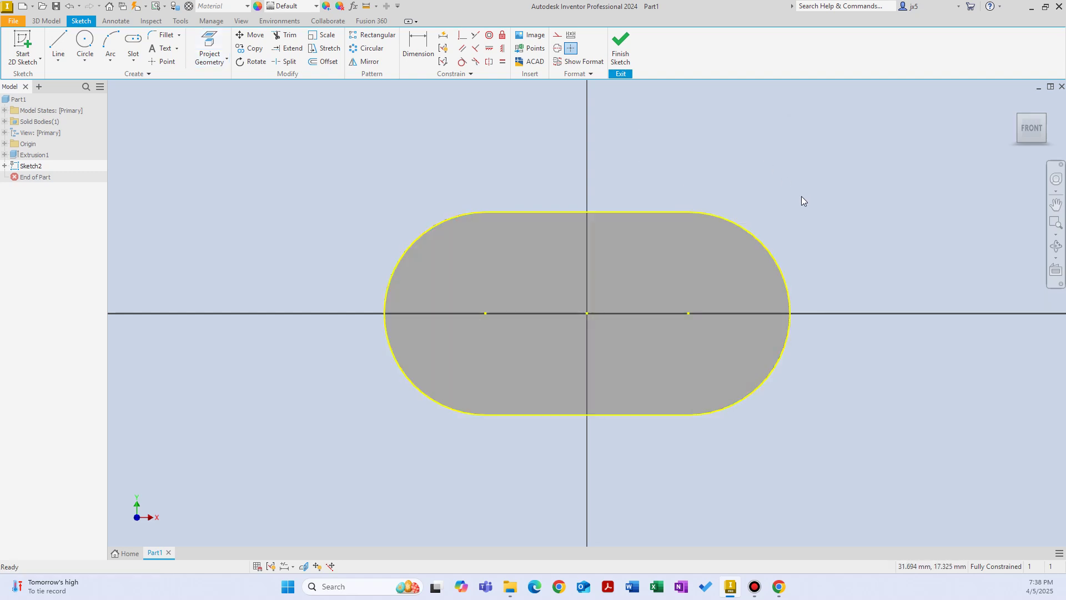
Sketch a circle about 10.2 mm in diameter centred on the centre point of the plate's left arc.
{"action": "right_click", "coordinate": [714, 158]}
{"action": "key", "text": "Escape"}
{"action": "right_click", "coordinate": [714, 157]}
{"action": "left_click", "coordinate": [659, 142]}
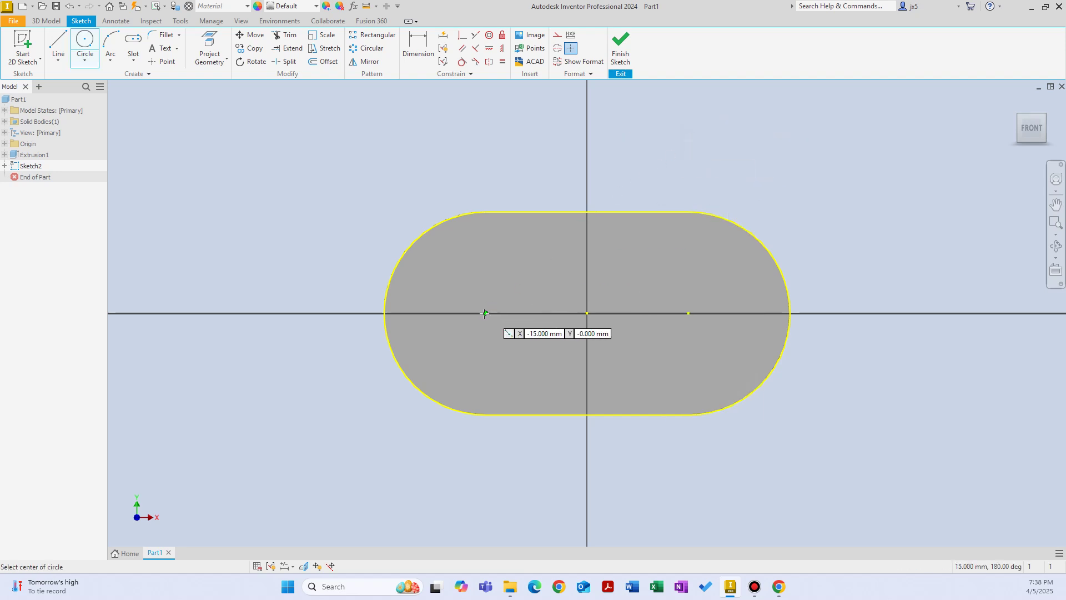
{"action": "left_click", "coordinate": [485, 313]}
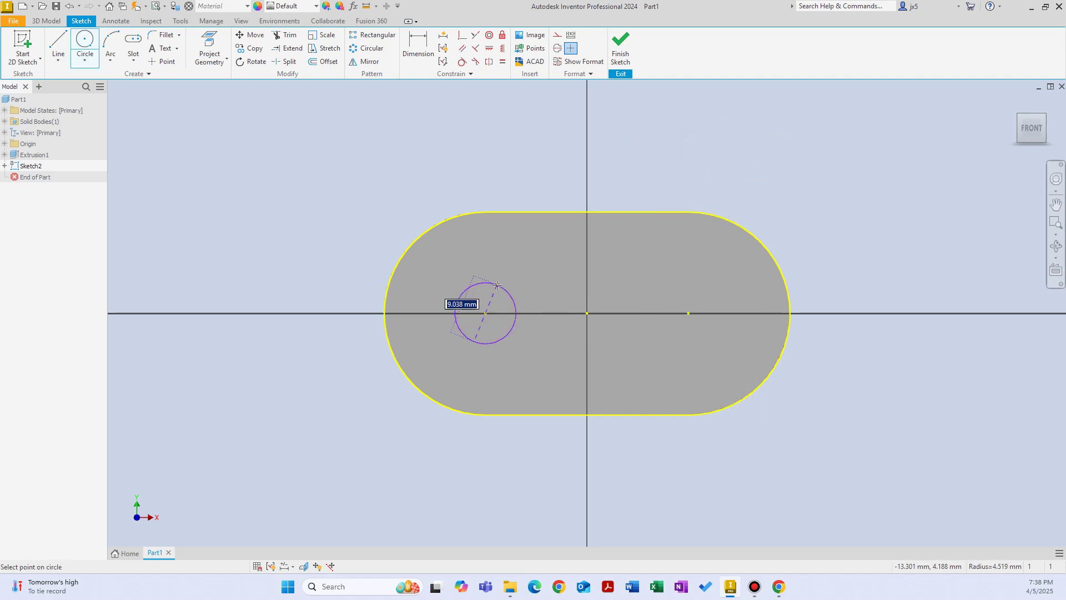
{"action": "left_click", "coordinate": [501, 280]}
{"action": "right_click", "coordinate": [606, 158]}
{"action": "left_click", "coordinate": [664, 136]}
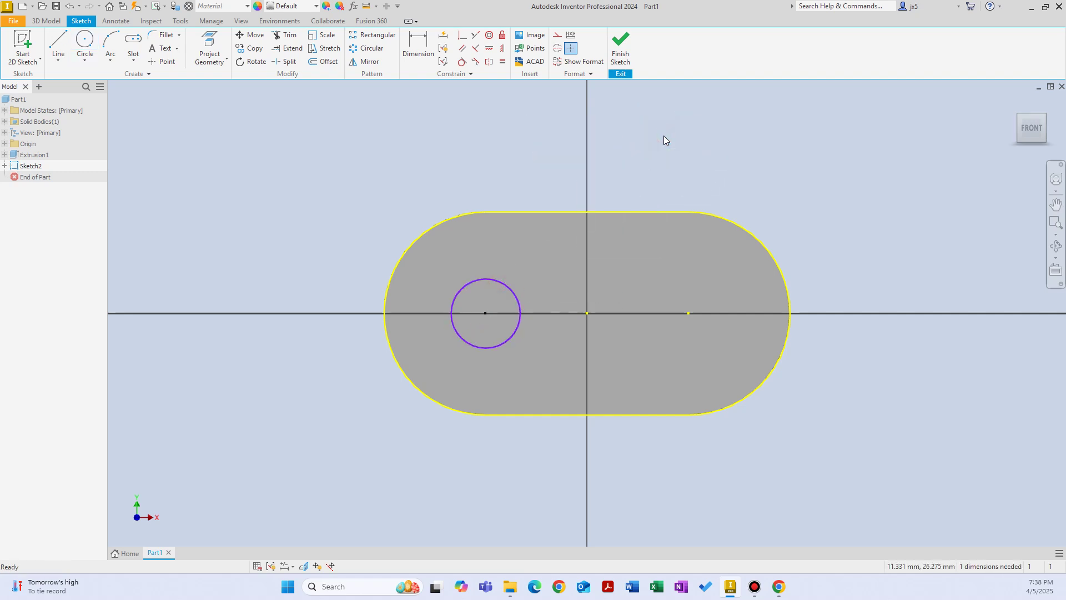
Dimension the circle's diameter as 5 mm.
{"action": "right_click", "coordinate": [638, 166]}
{"action": "left_click", "coordinate": [580, 178]}
{"action": "left_click", "coordinate": [510, 290]}
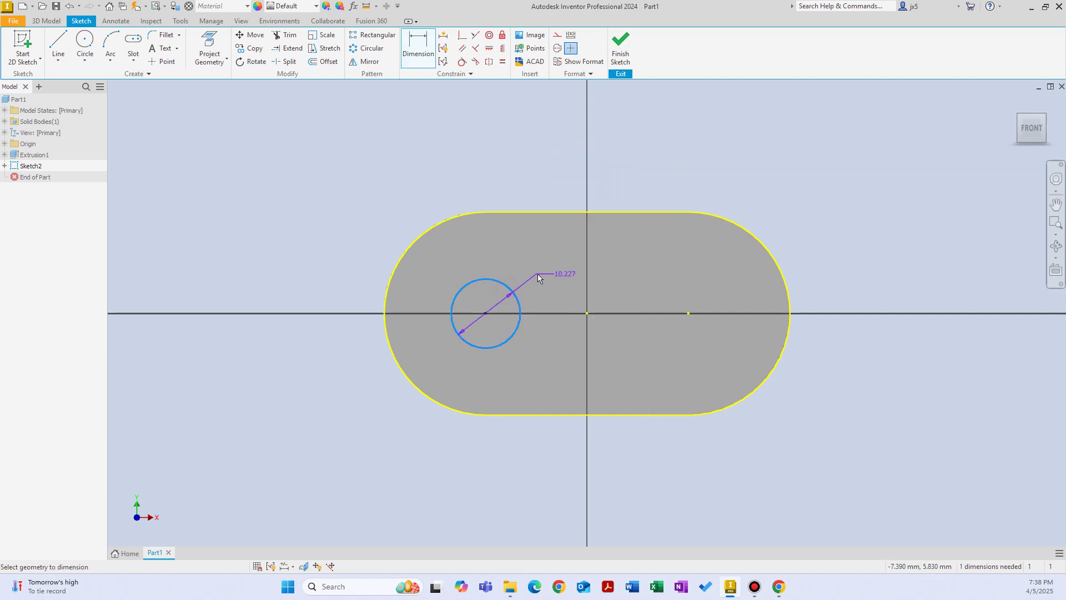
{"action": "left_click", "coordinate": [538, 274]}
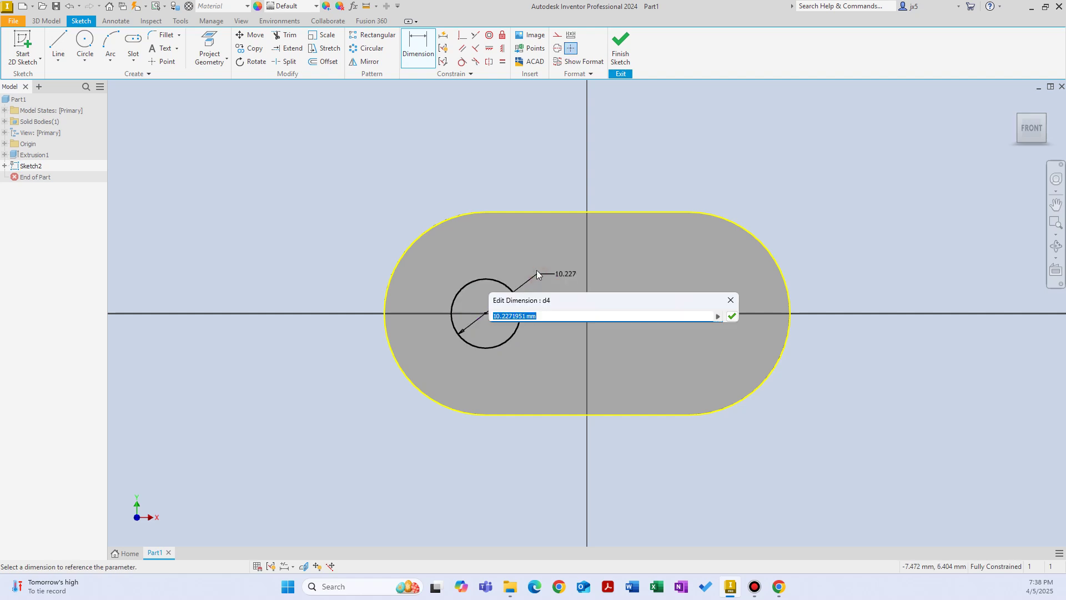
{"action": "type", "text": "5"}
{"action": "key", "text": "Return"}
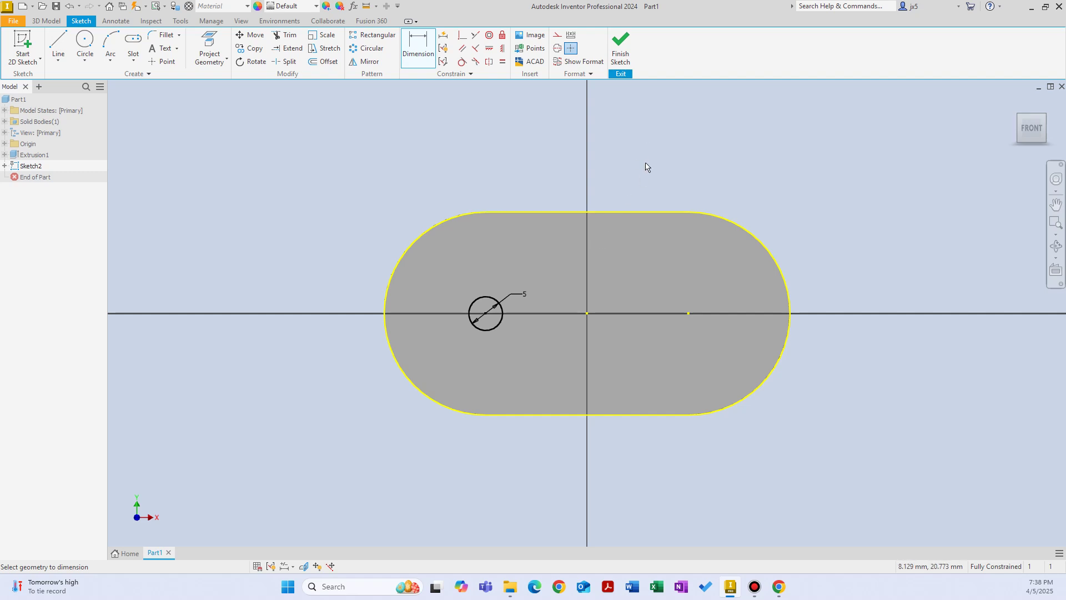
Set the circle's diameter to 10 mm and compare it with the holdback reference image in Chrome, returning to Inventor.
{"action": "left_click", "coordinate": [522, 294]}
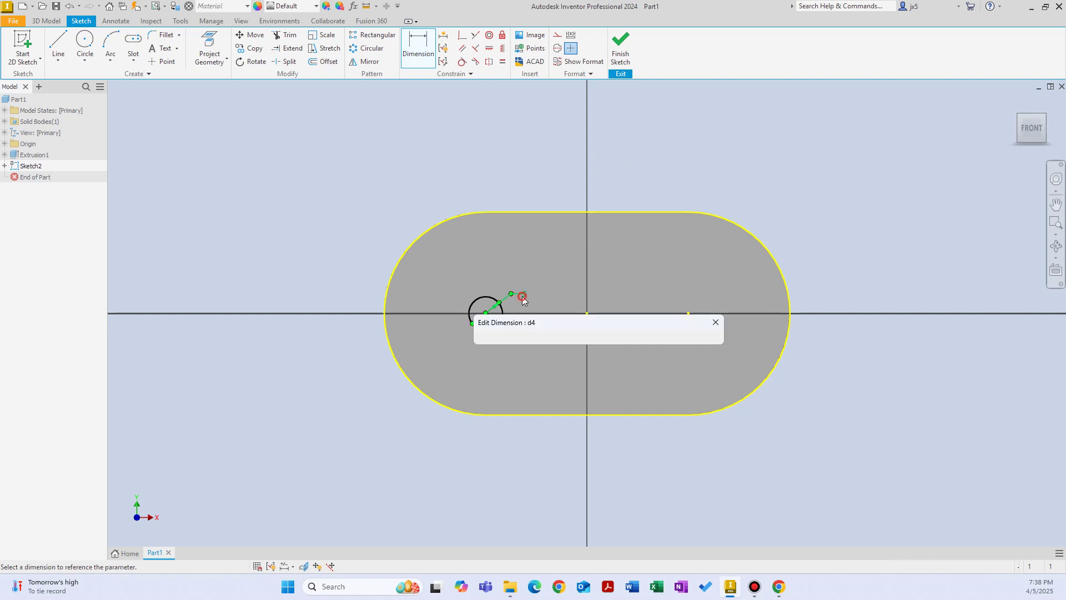
{"action": "type", "text": "10"}
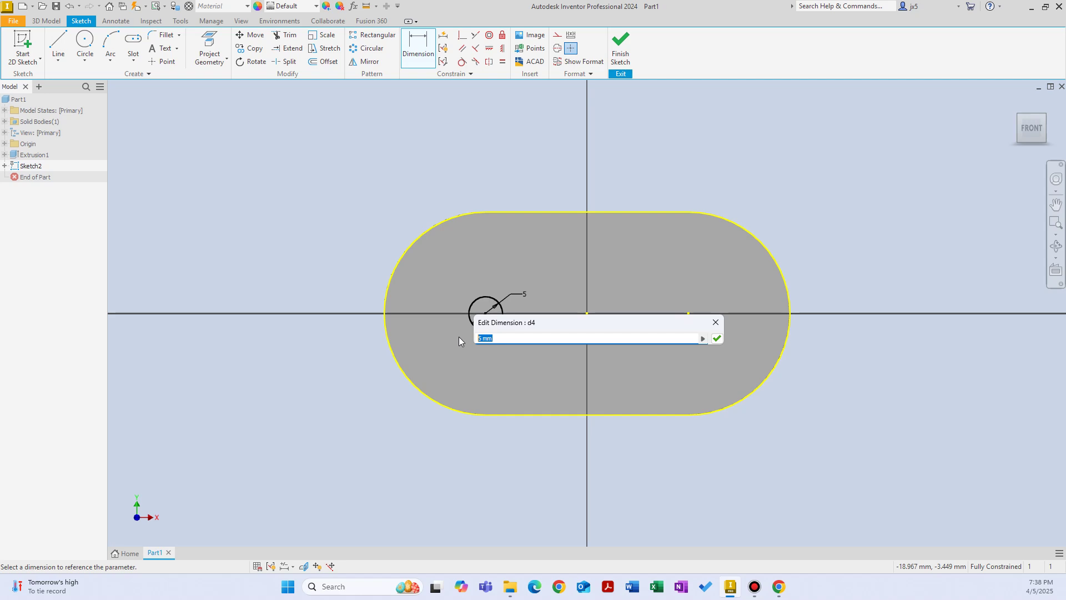
{"action": "key", "text": "Return"}
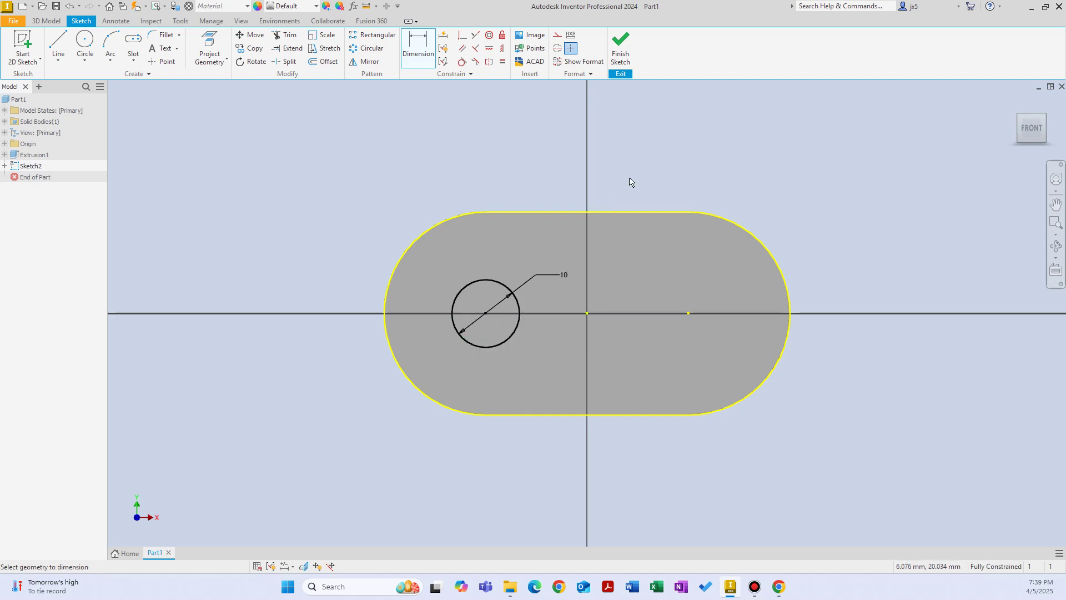
{"action": "left_click", "coordinate": [779, 590]}
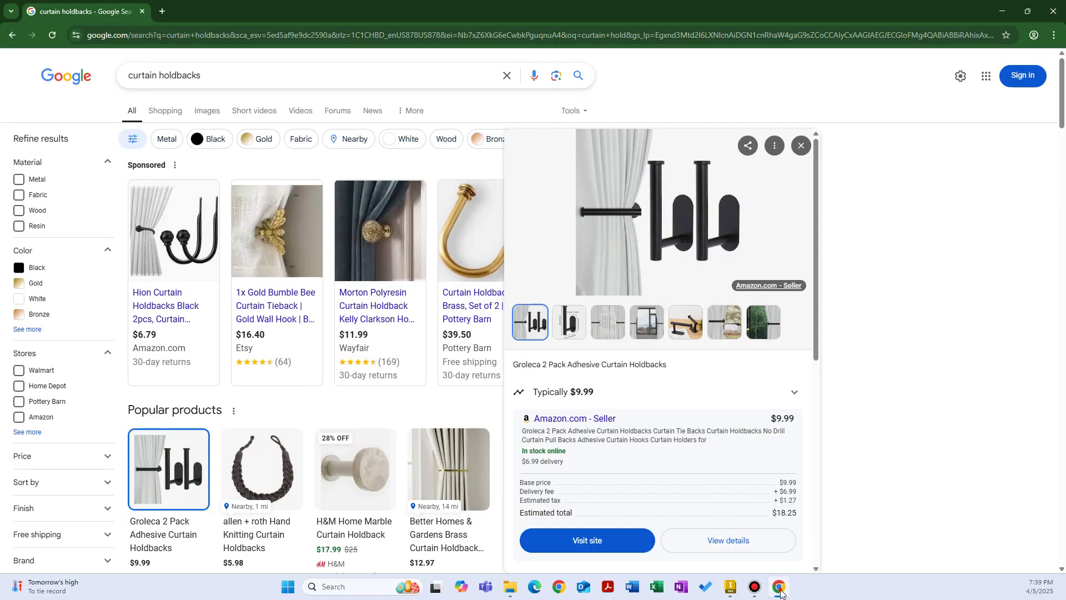
{"action": "left_click", "coordinate": [779, 590]}
Finish the sketch and set up a 40 mm extrusion of the circle outward from the base plate.
{"action": "right_click", "coordinate": [638, 173]}
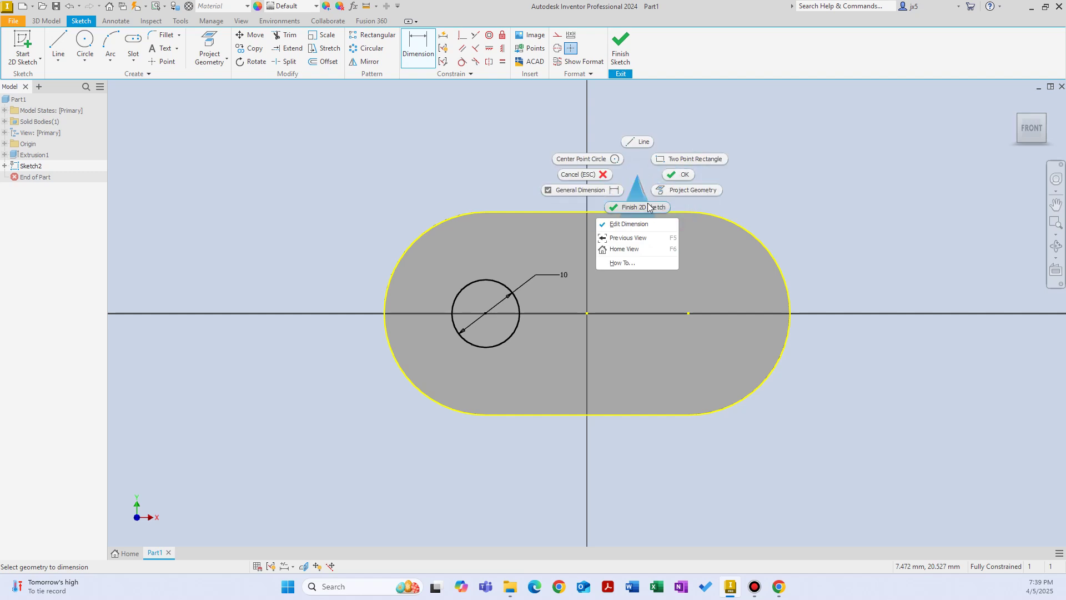
{"action": "left_click", "coordinate": [647, 207]}
{"action": "right_click", "coordinate": [574, 164]}
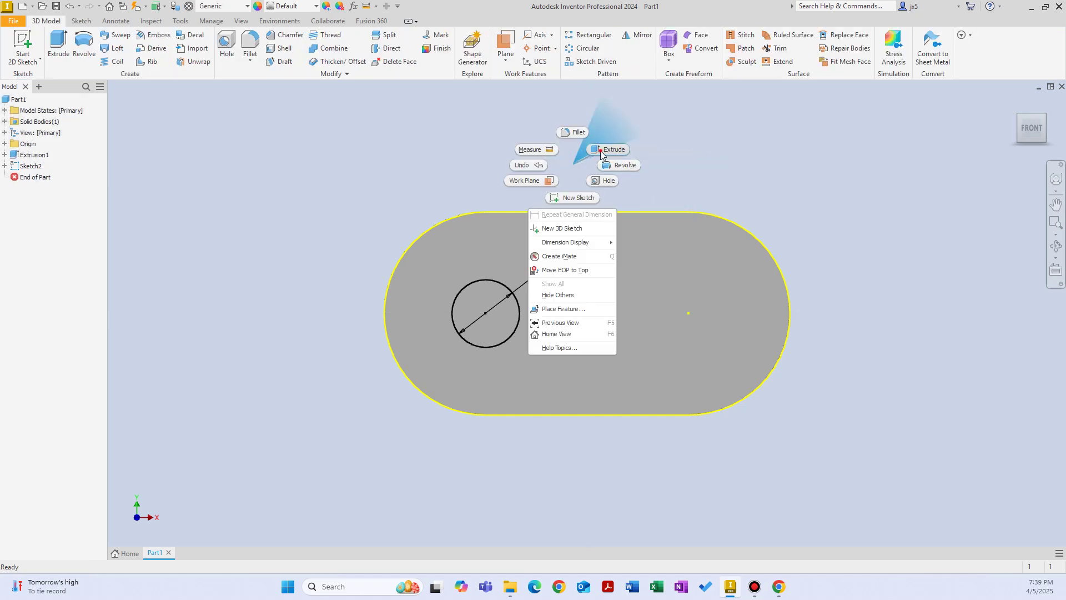
{"action": "left_click", "coordinate": [601, 153]}
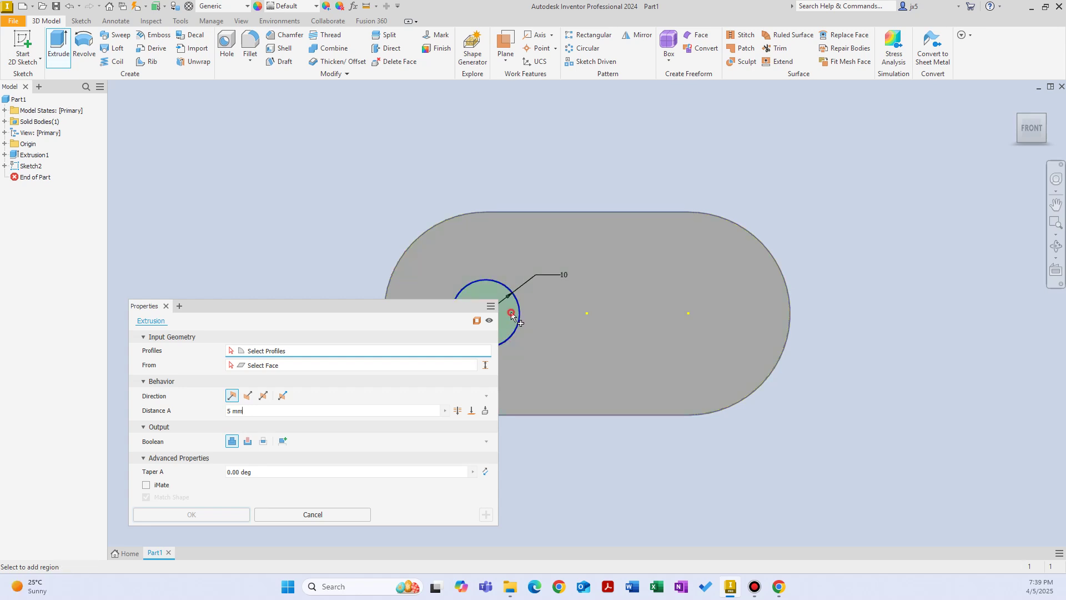
{"action": "left_click", "coordinate": [530, 315]}
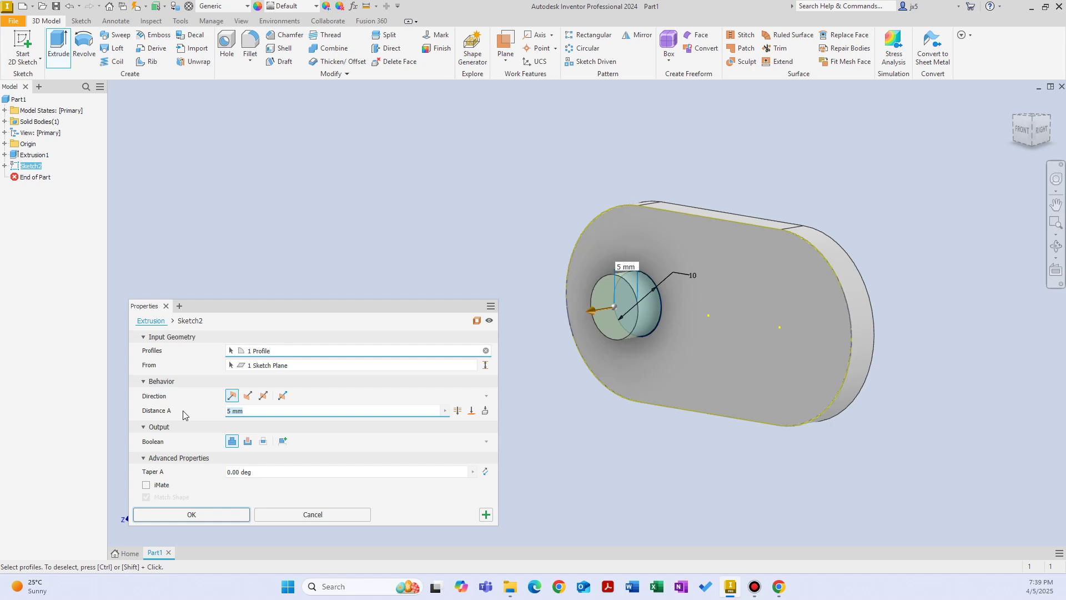
{"action": "type", "text": "20"}
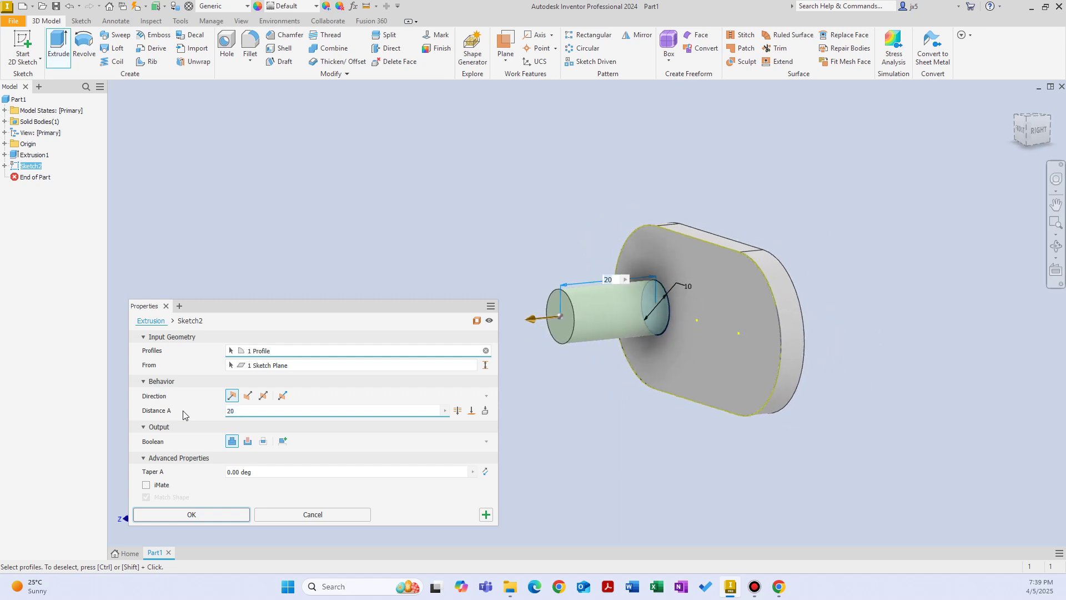
{"action": "key", "text": "BackSpace"}
{"action": "key", "text": "BackSpace"}
{"action": "type", "text": "30"}
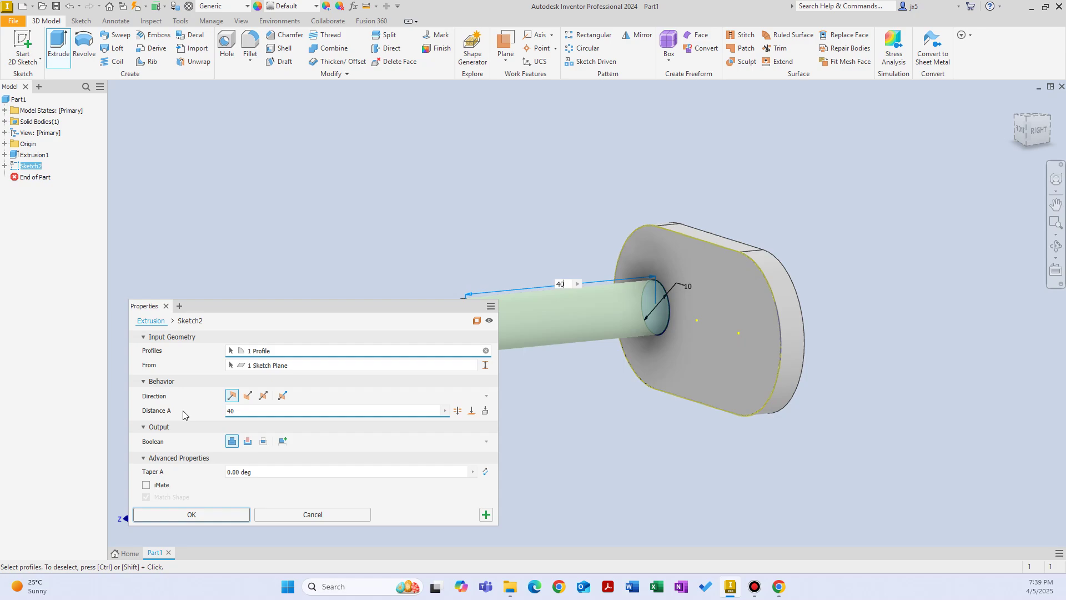
Check the arm's length against Chrome's reference image, and complete the circle's extrusion in Inventor with a distance of 50 mm.
{"action": "left_click", "coordinate": [787, 587]}
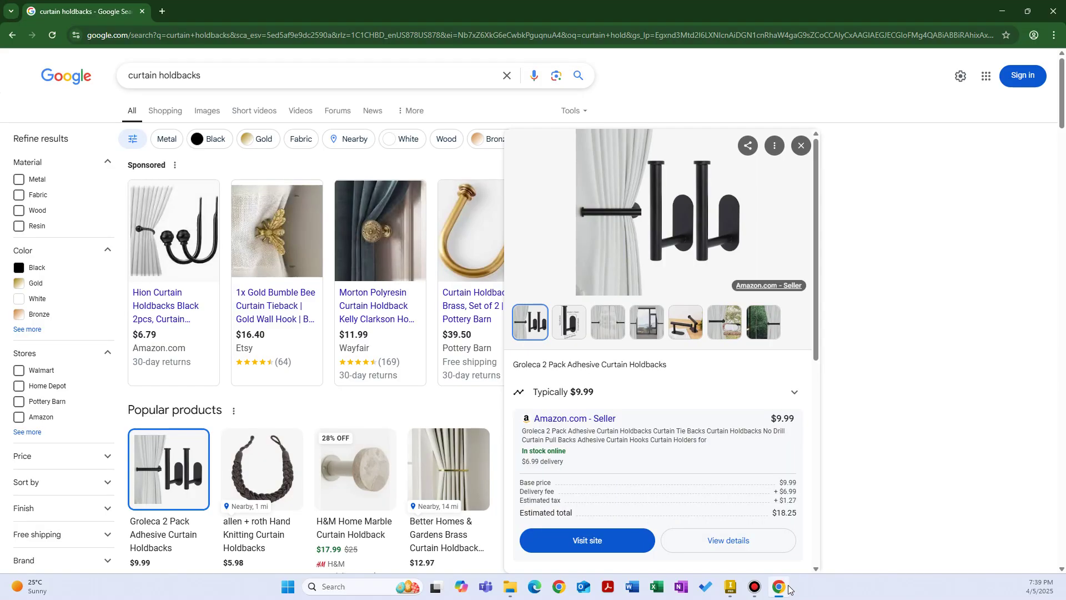
{"action": "left_click", "coordinate": [789, 589]}
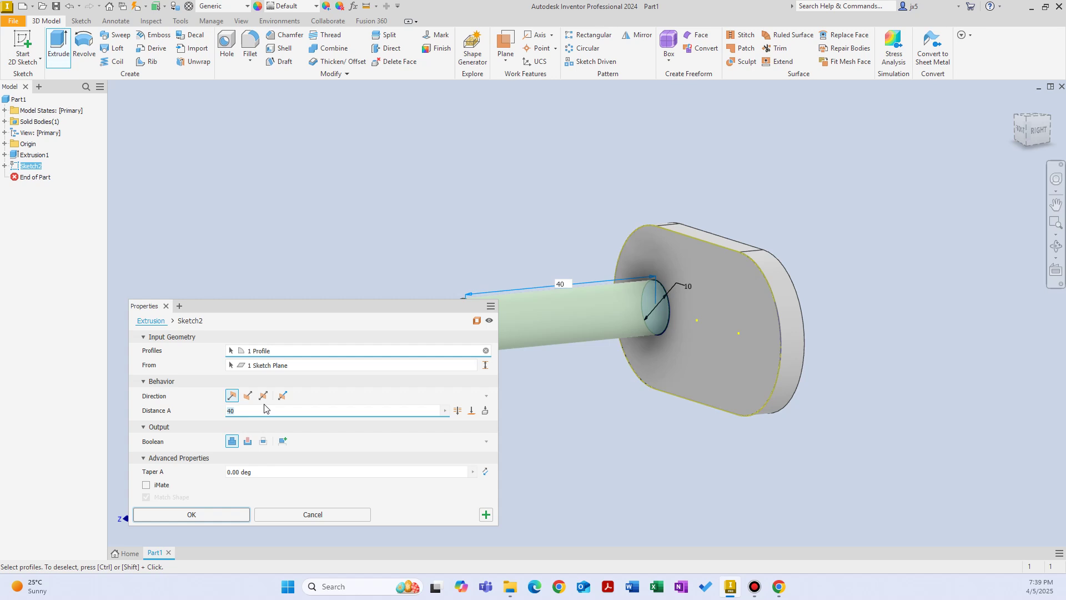
{"action": "middle_click_drag", "start_coordinate": [605, 271], "coordinate": [871, 200]}
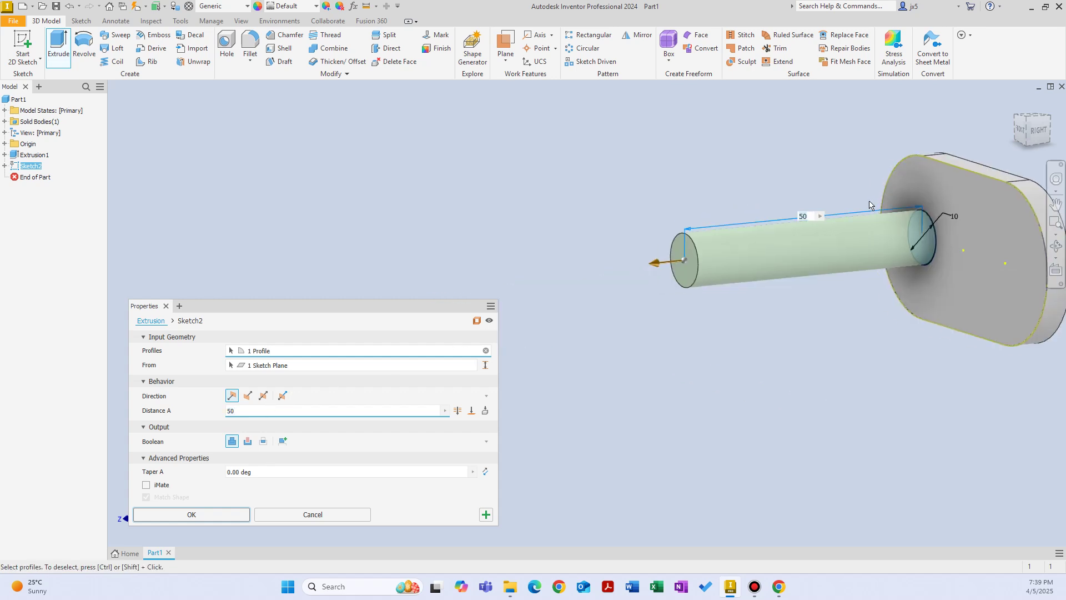
{"action": "key", "text": "Return"}
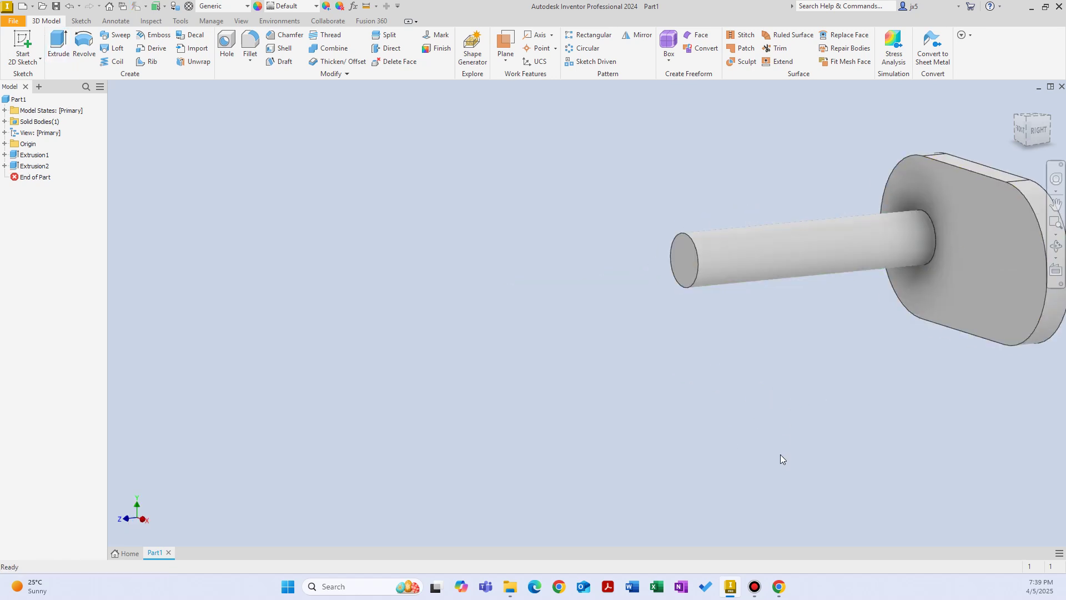
Check the holdback's crossbar in Chrome's reference image, return to Inventor and start a new sketch on the YZ origin plane.
{"action": "left_click", "coordinate": [779, 587]}
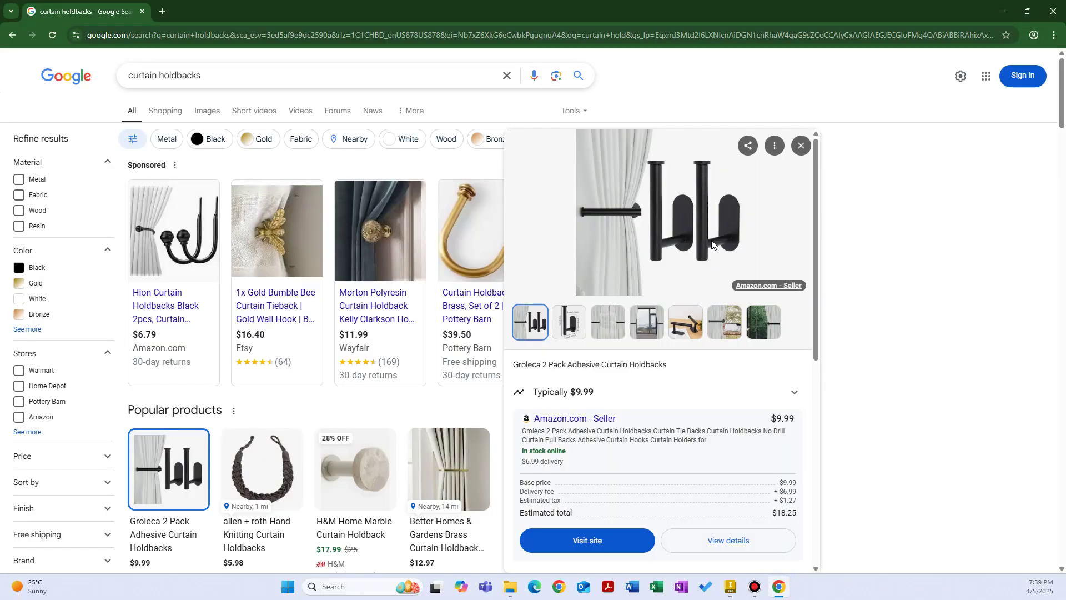
{"action": "left_click", "coordinate": [730, 586]}
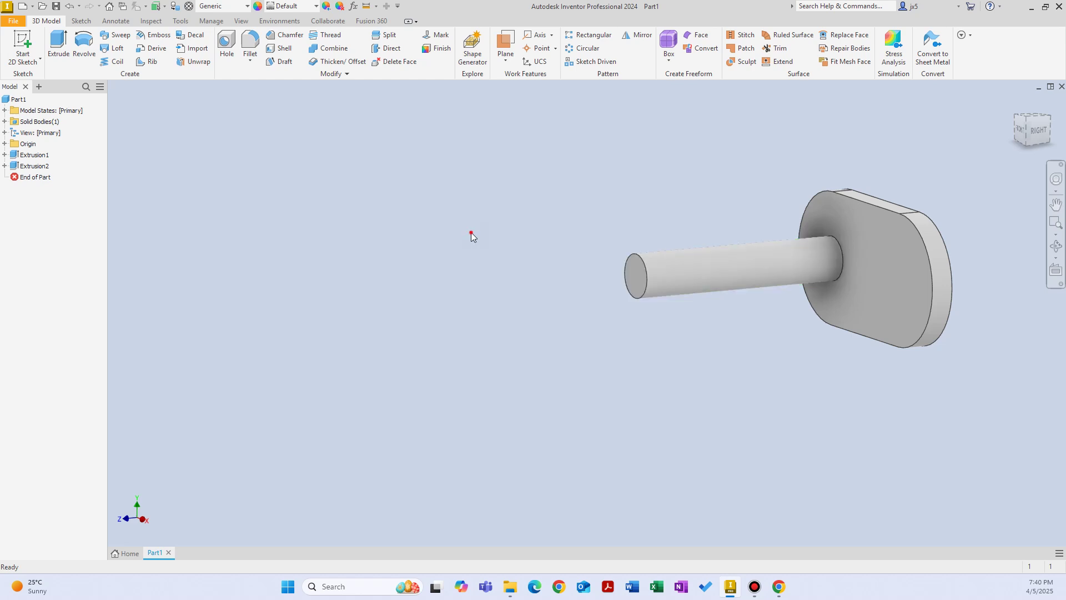
{"action": "left_click", "coordinate": [29, 37]}
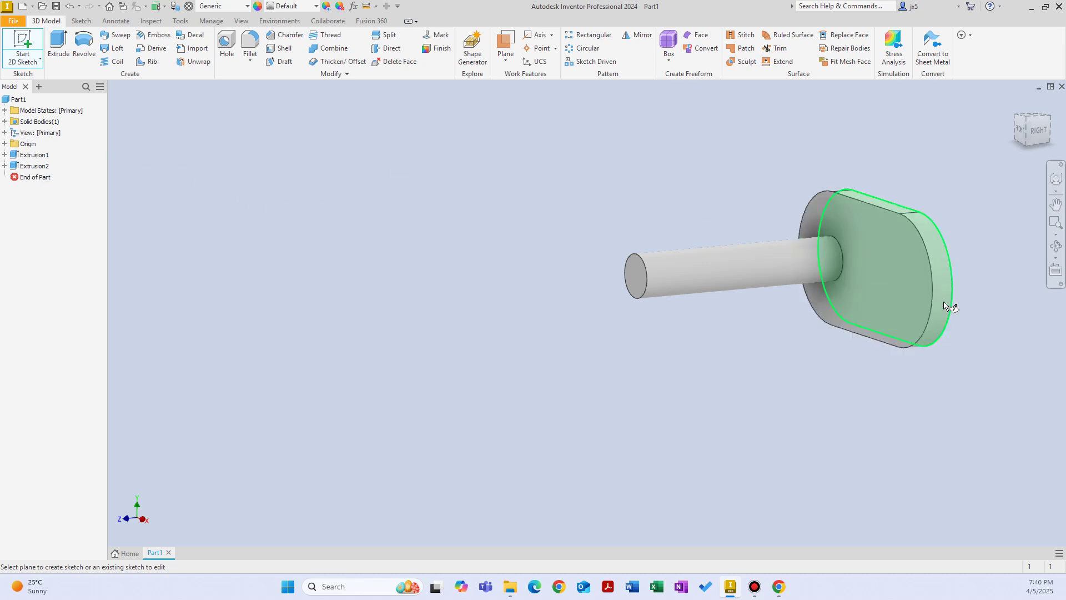
{"action": "middle_click_drag", "start_coordinate": [944, 305], "coordinate": [828, 298], "text": "shift"}
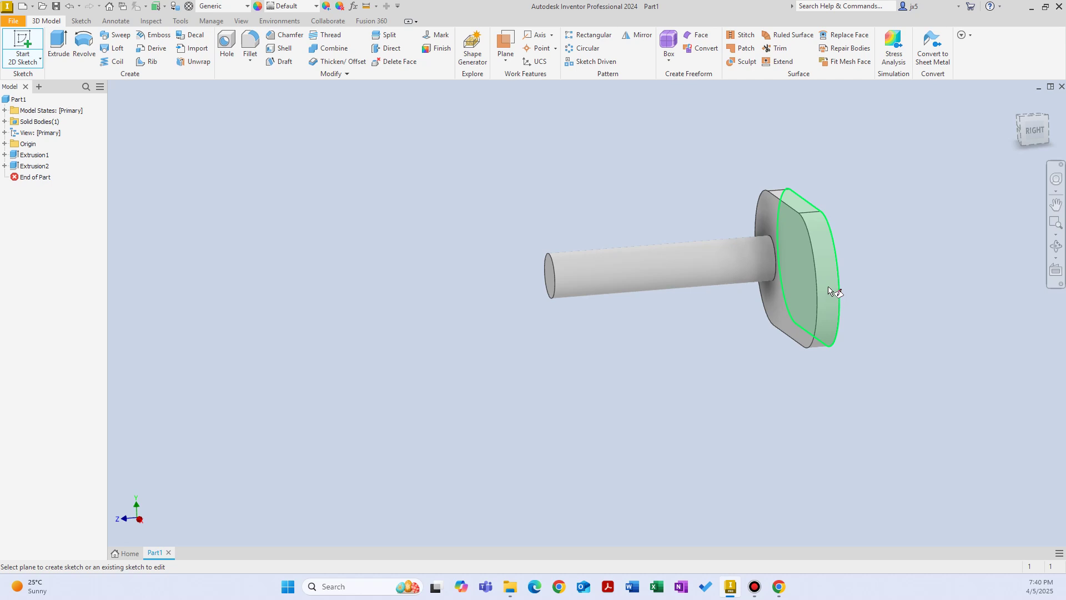
{"action": "left_click", "coordinate": [6, 145]}
{"action": "left_click", "coordinate": [34, 155]}
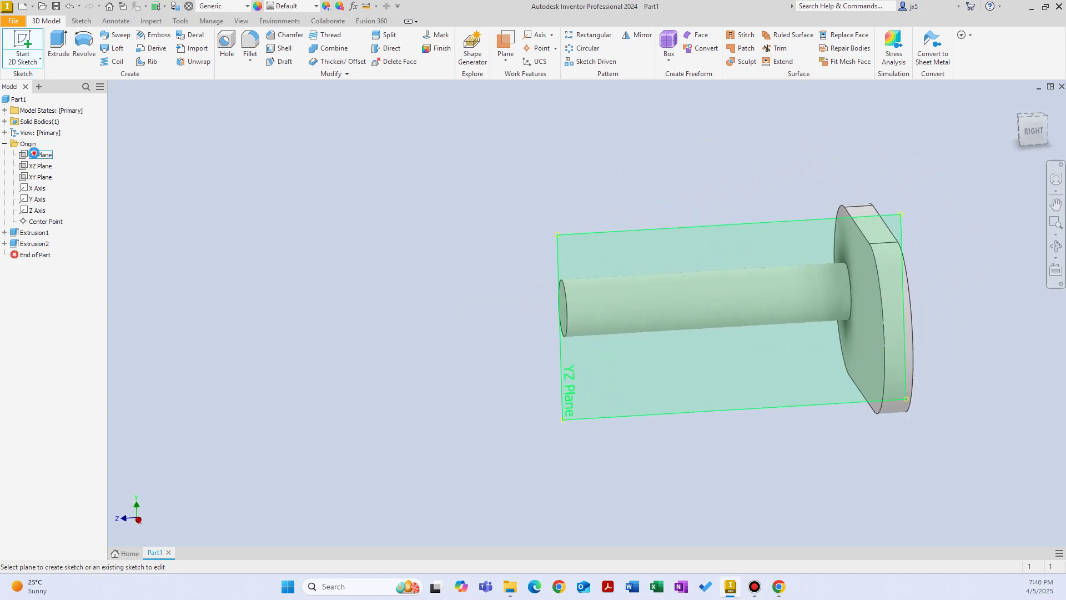
{"action": "left_click", "coordinate": [37, 156]}
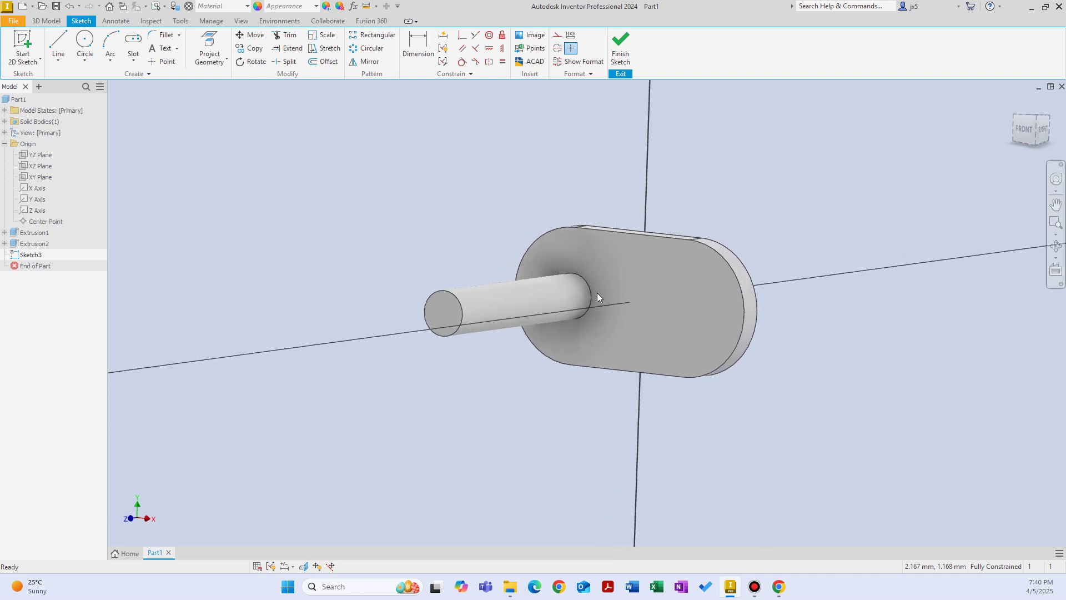
Project the round arm's face into the YZ-plane sketch from a straight side view.
{"action": "right_click", "coordinate": [489, 198]}
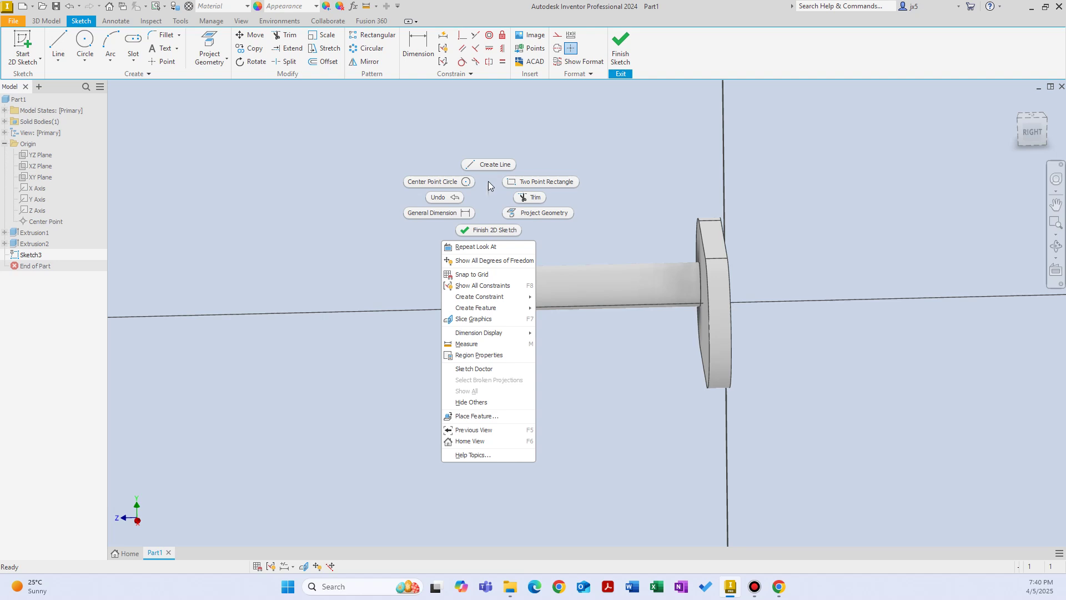
{"action": "key", "text": "F6"}
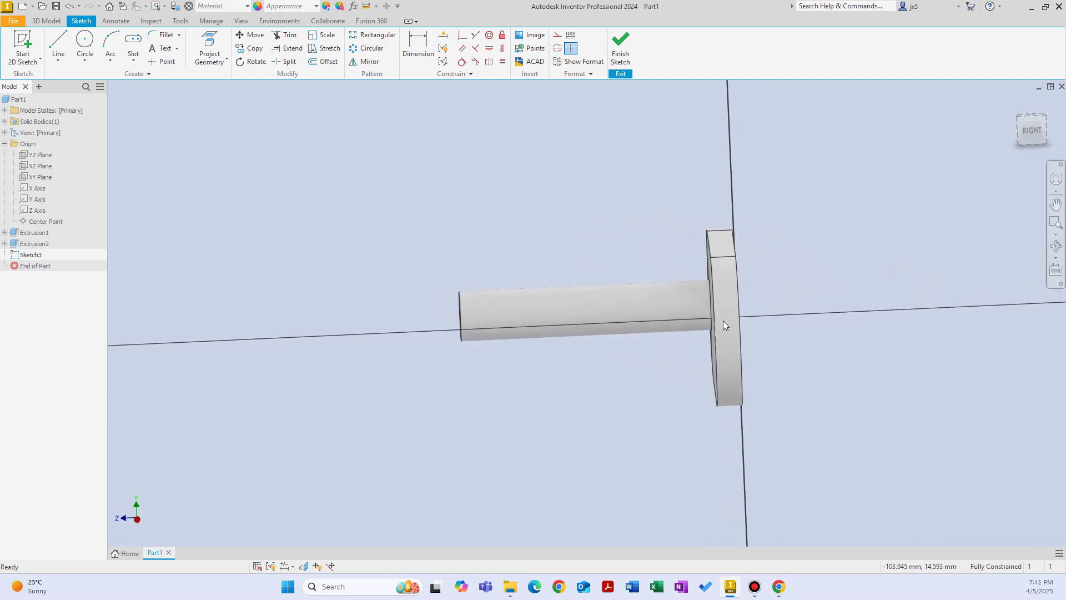
{"action": "left_click", "coordinate": [1031, 132]}
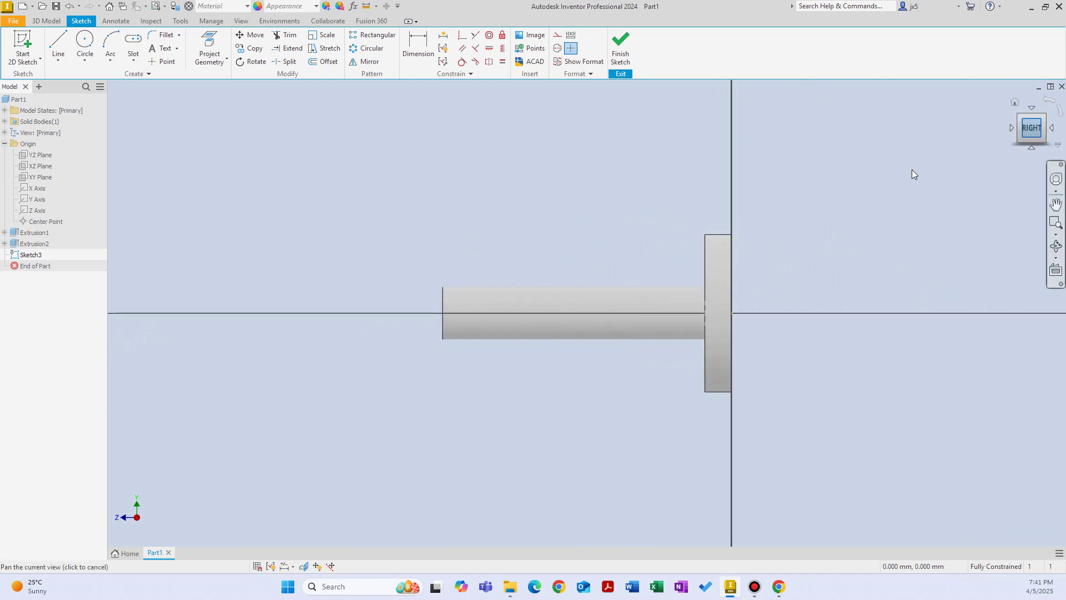
{"action": "right_click", "coordinate": [459, 233]}
{"action": "left_click", "coordinate": [491, 249]}
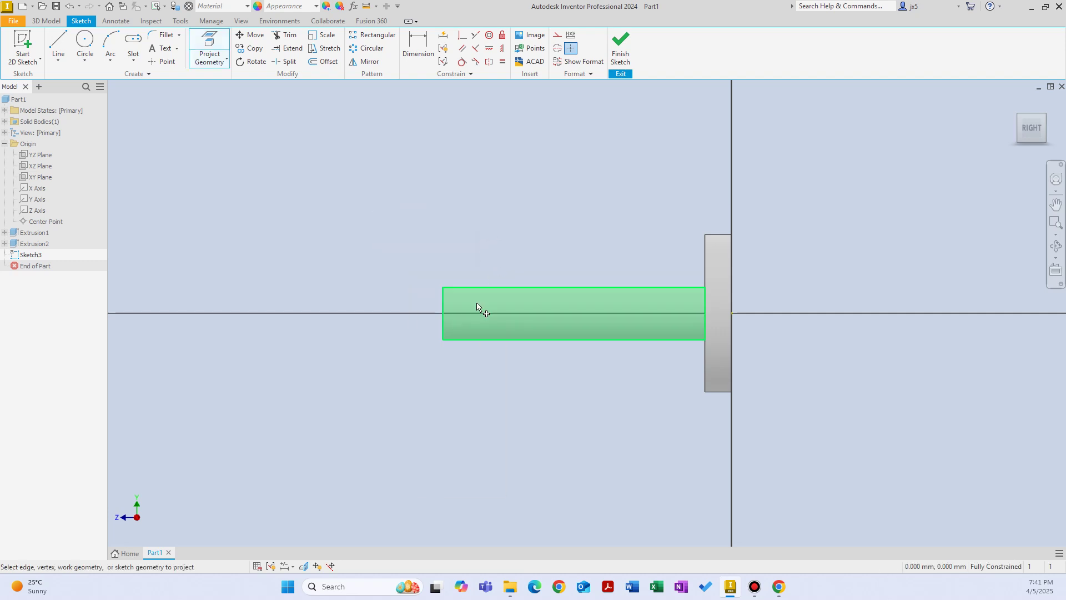
{"action": "left_click", "coordinate": [477, 305]}
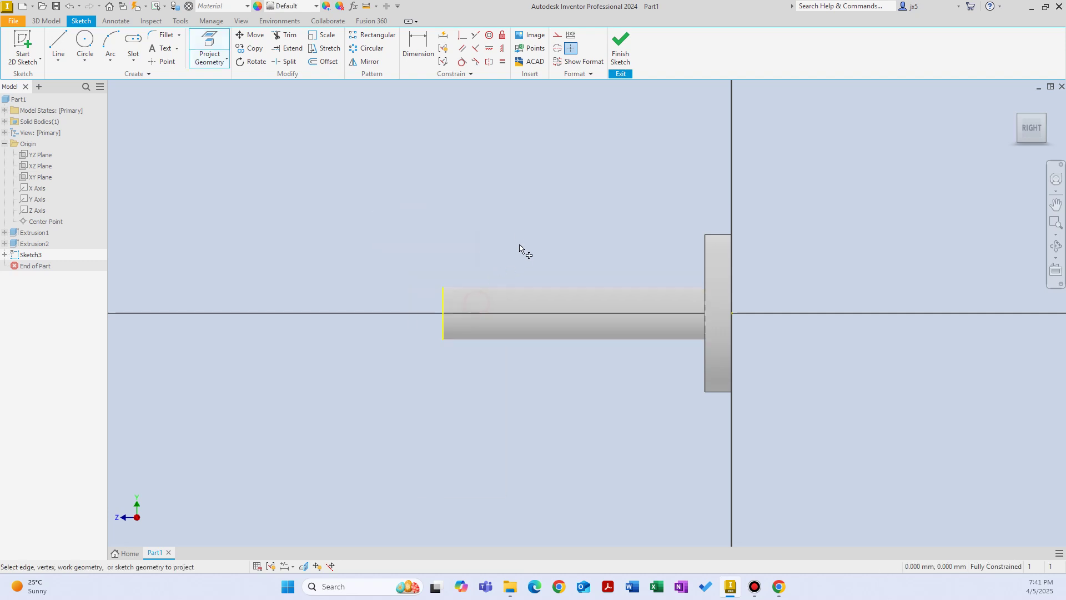
{"action": "right_click", "coordinate": [500, 225]}
{"action": "left_click", "coordinate": [527, 222]}
{"action": "key", "text": "F5"}
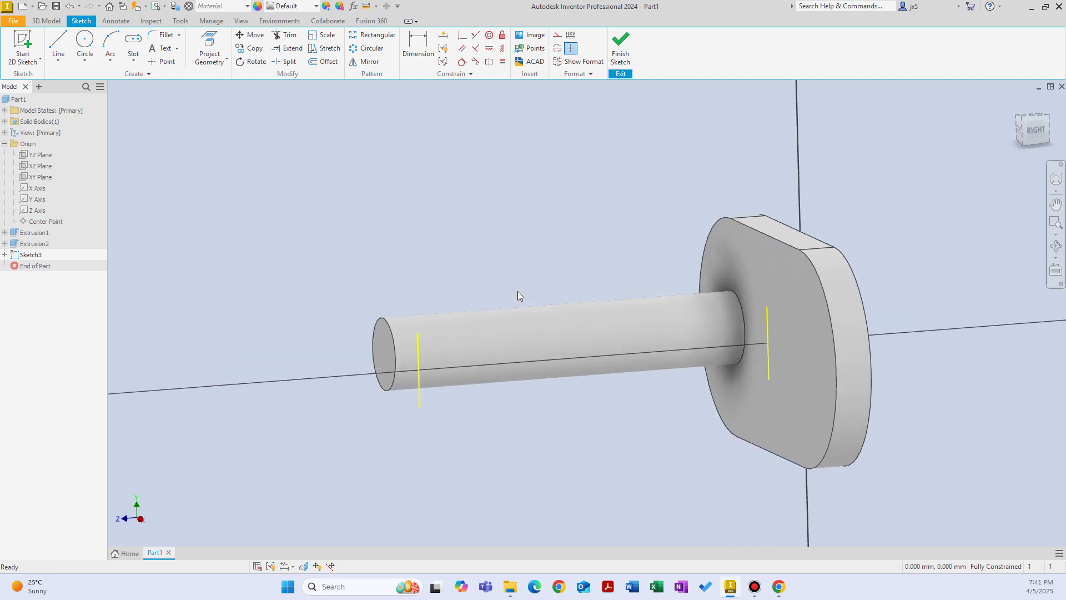
Draw a circle centred on the arm's centreline near its free end, reaching out to the arm's upper edge.
{"action": "scroll", "coordinate": [440, 485], "scroll_direction": "down", "scroll_amount": 3}
{"action": "middle_click_drag", "start_coordinate": [441, 485], "coordinate": [450, 364], "text": "shift"}
{"action": "scroll", "coordinate": [550, 355], "scroll_direction": "up", "scroll_amount": 2}
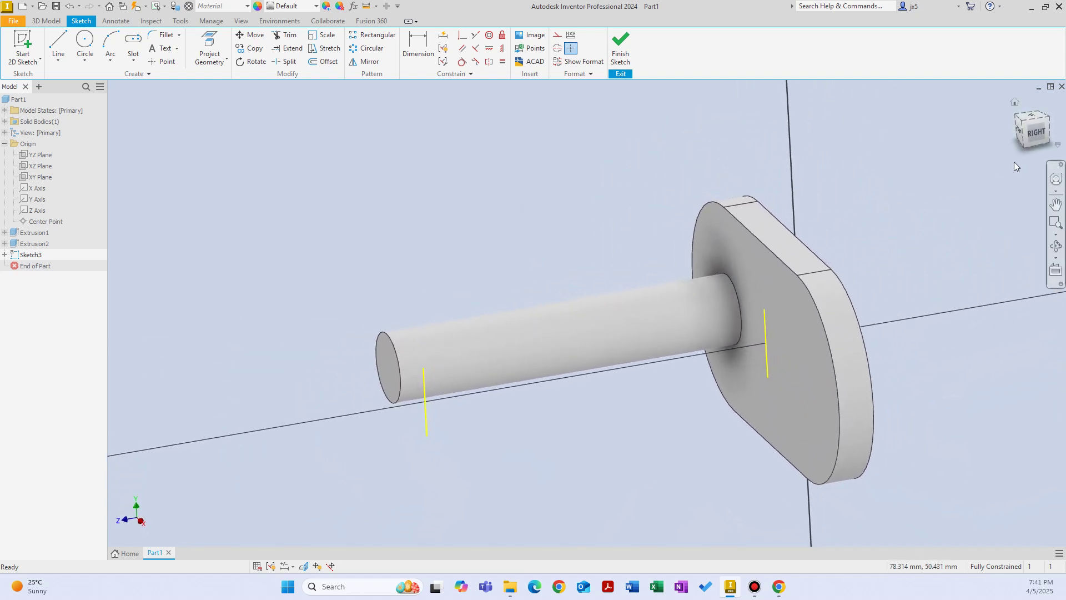
{"action": "left_click", "coordinate": [1038, 138]}
{"action": "right_click", "coordinate": [484, 252]}
{"action": "left_click", "coordinate": [458, 225]}
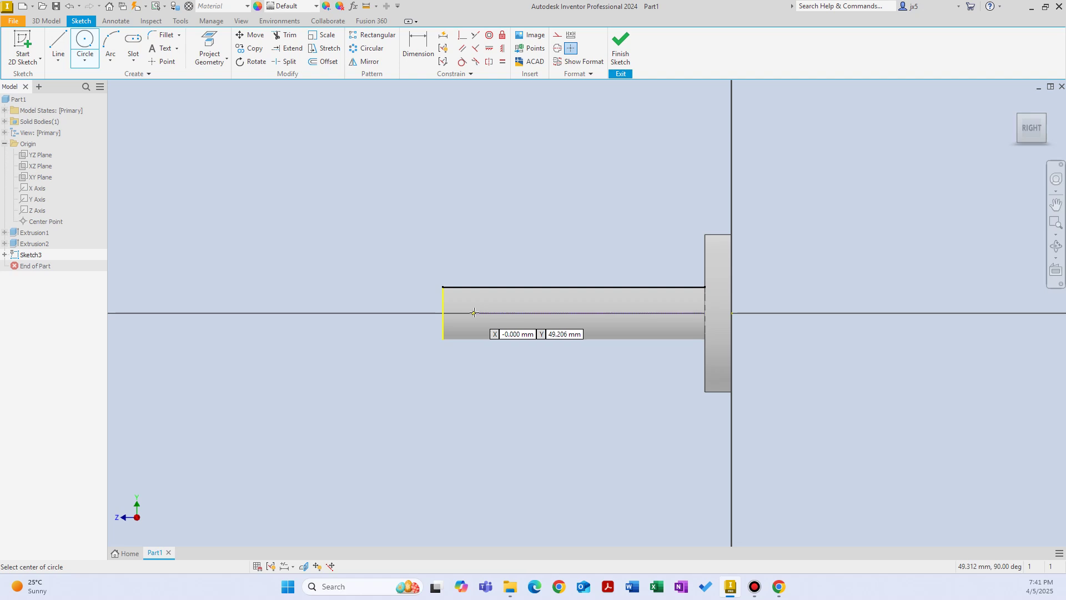
{"action": "left_click", "coordinate": [473, 313]}
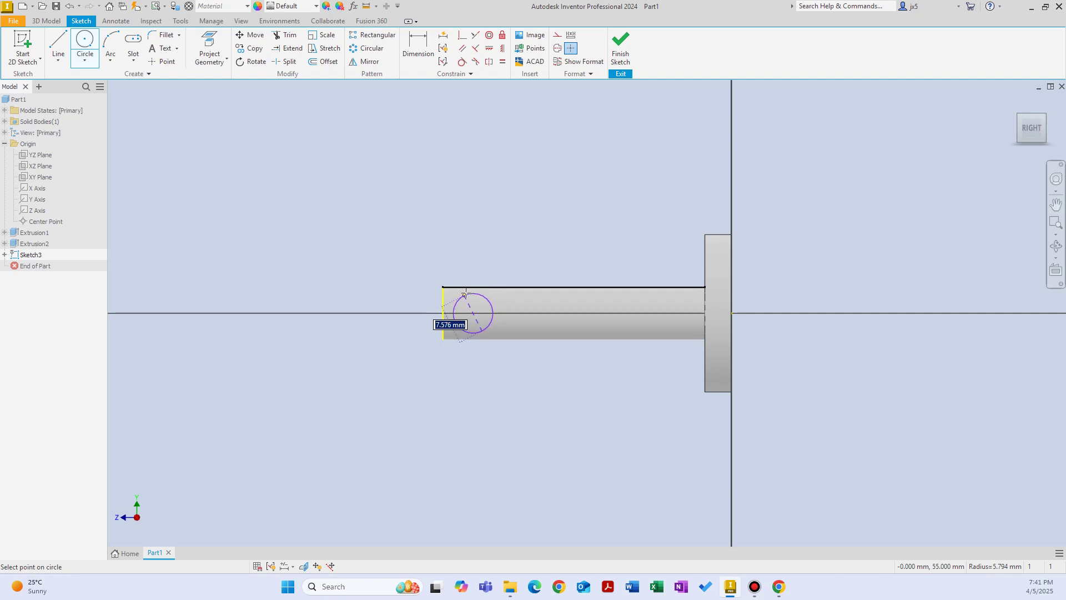
{"action": "left_click", "coordinate": [471, 286]}
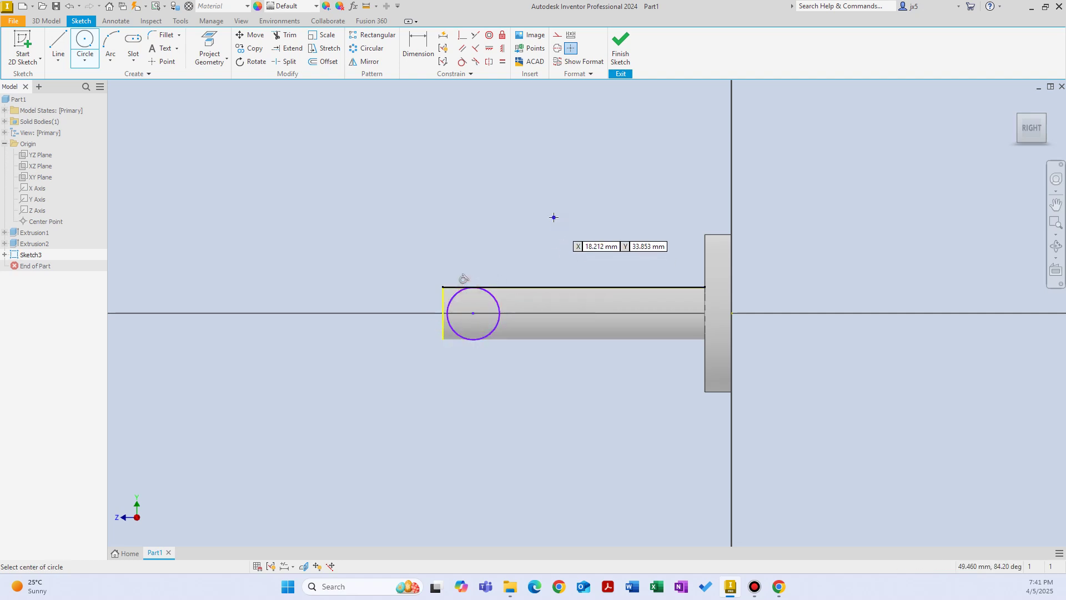
{"action": "key", "text": "Escape"}
Make the circle tangent to the projected edge at the arm's free end.
{"action": "scroll", "coordinate": [462, 324], "scroll_direction": "up", "scroll_amount": 3}
{"action": "scroll", "coordinate": [463, 312], "scroll_direction": "up", "scroll_amount": 3}
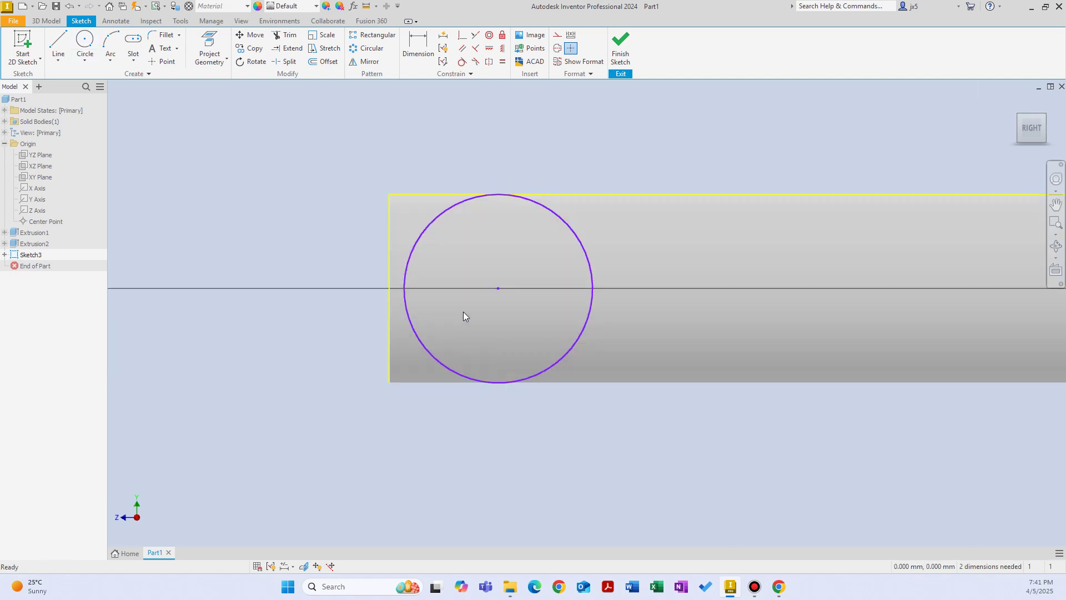
{"action": "left_click", "coordinate": [532, 202]}
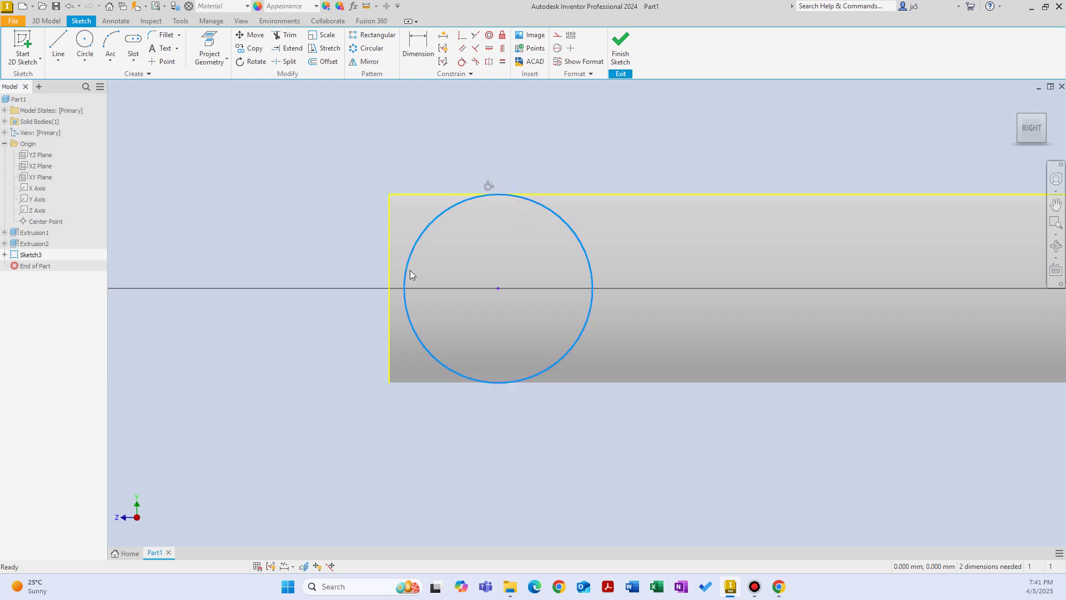
{"action": "left_click", "coordinate": [390, 283], "text": "ctrl"}
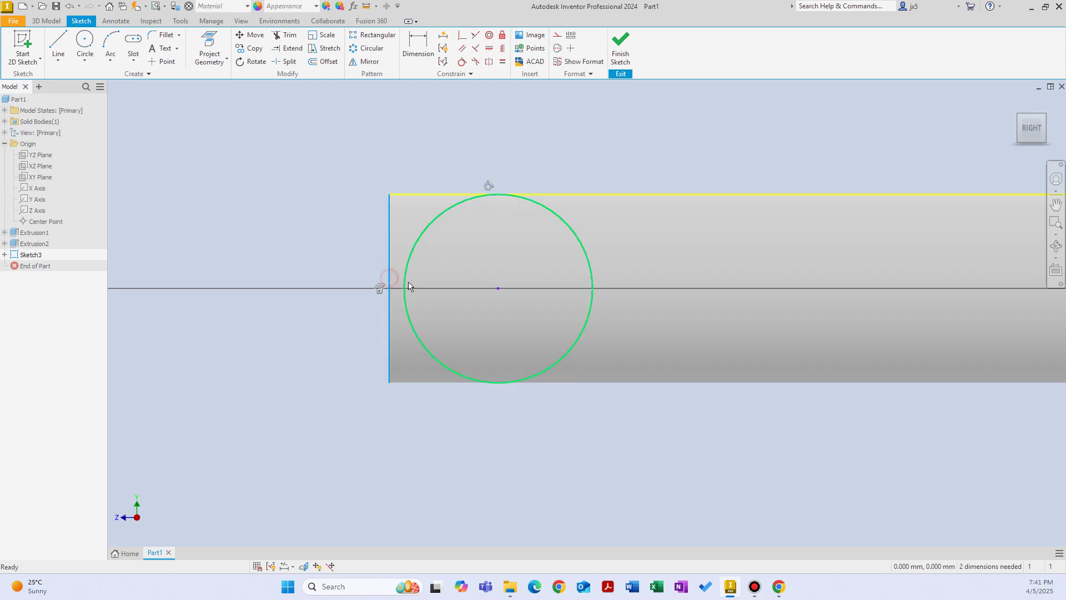
{"action": "left_click", "coordinate": [461, 62]}
{"action": "right_click", "coordinate": [549, 124]}
{"action": "left_click", "coordinate": [588, 107]}
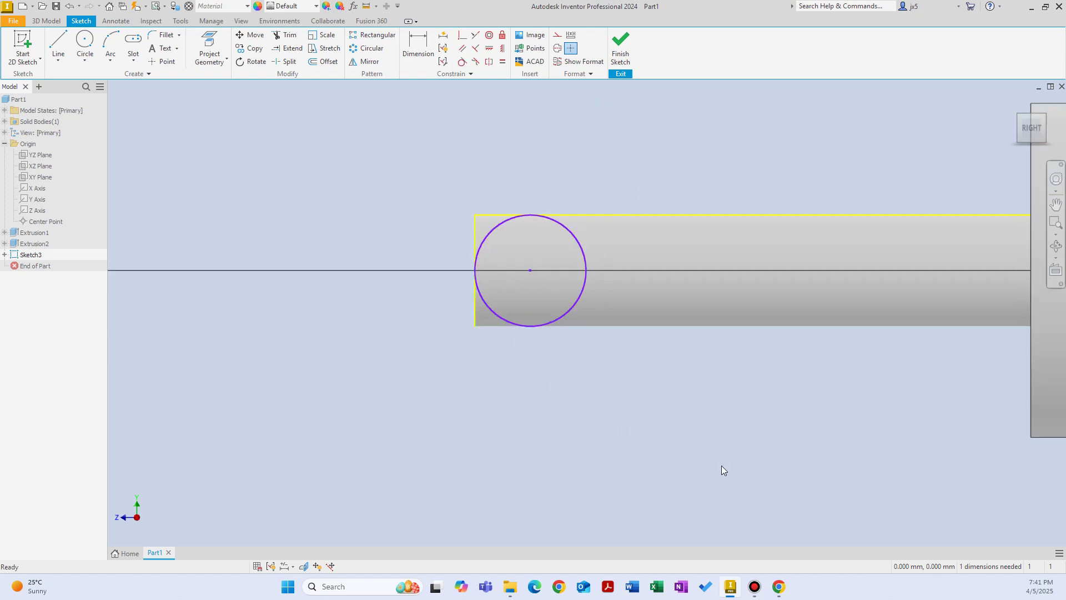
Project the arm's lower edge into the sketch.
{"action": "mouse_move", "coordinate": [616, 314]}
{"action": "middle_mouse_down", "text": "shift"}
{"action": "mouse_move", "coordinate": [611, 299]}
{"action": "mouse_move", "coordinate": [617, 321]}
{"action": "mouse_move", "coordinate": [541, 289]}
{"action": "mouse_move", "coordinate": [550, 283]}
{"action": "middle_mouse_up", "text": "shift"}
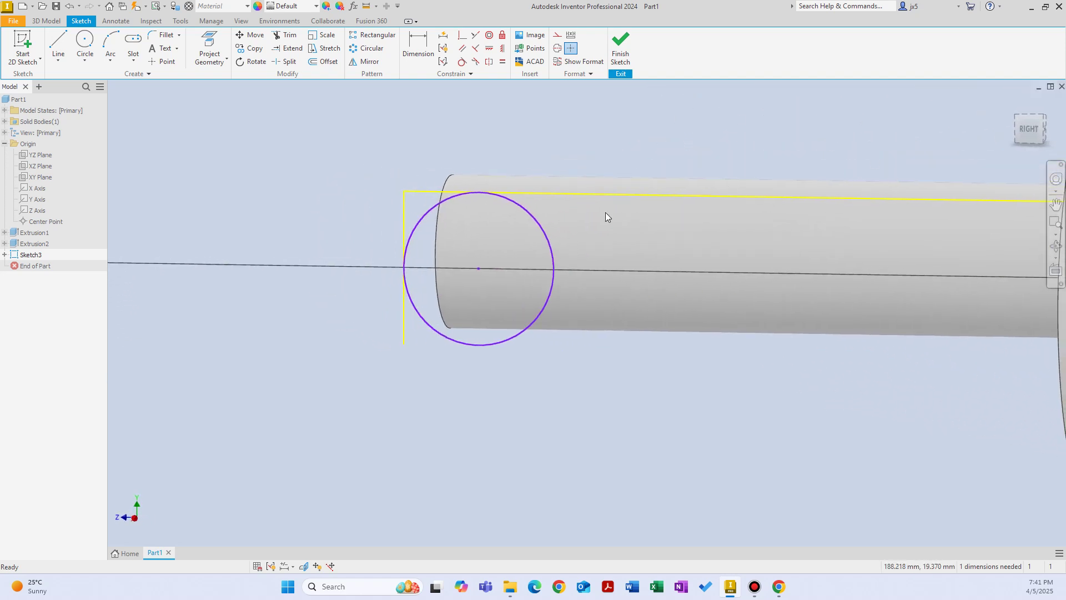
{"action": "left_click_drag", "start_coordinate": [480, 272], "coordinate": [587, 275]}
{"action": "left_click", "coordinate": [1030, 130]}
{"action": "left_click", "coordinate": [541, 288]}
{"action": "right_click", "coordinate": [543, 400]}
{"action": "left_click", "coordinate": [548, 364]}
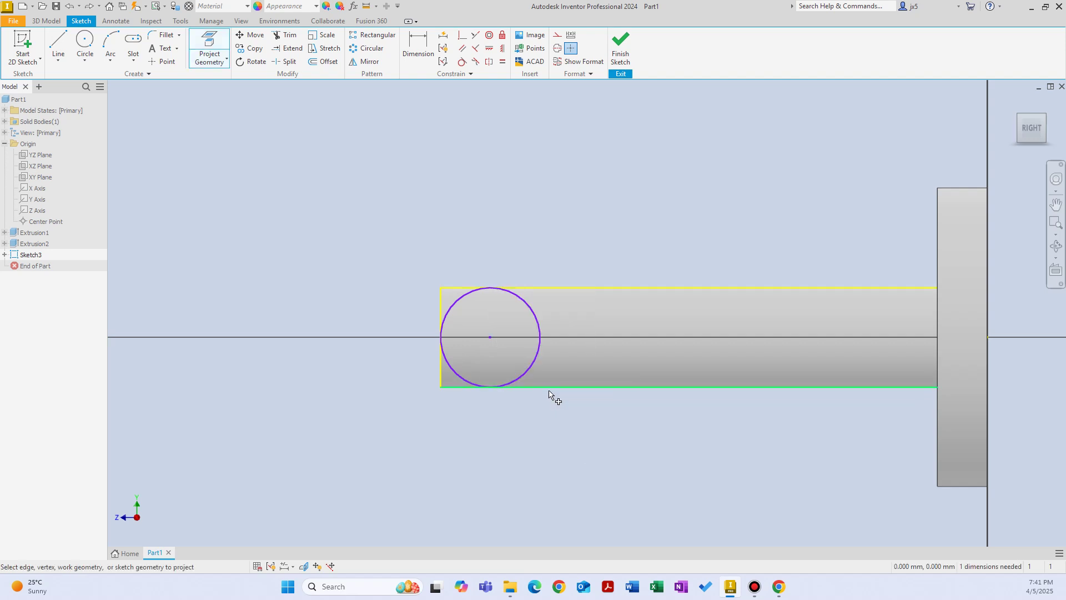
{"action": "left_click", "coordinate": [549, 388]}
{"action": "right_click", "coordinate": [544, 420]}
{"action": "left_click", "coordinate": [530, 384]}
Make the circle tangent to the arm's projected lower edge.
{"action": "left_click", "coordinate": [516, 381]}
{"action": "left_click", "coordinate": [526, 387], "text": "ctrl"}
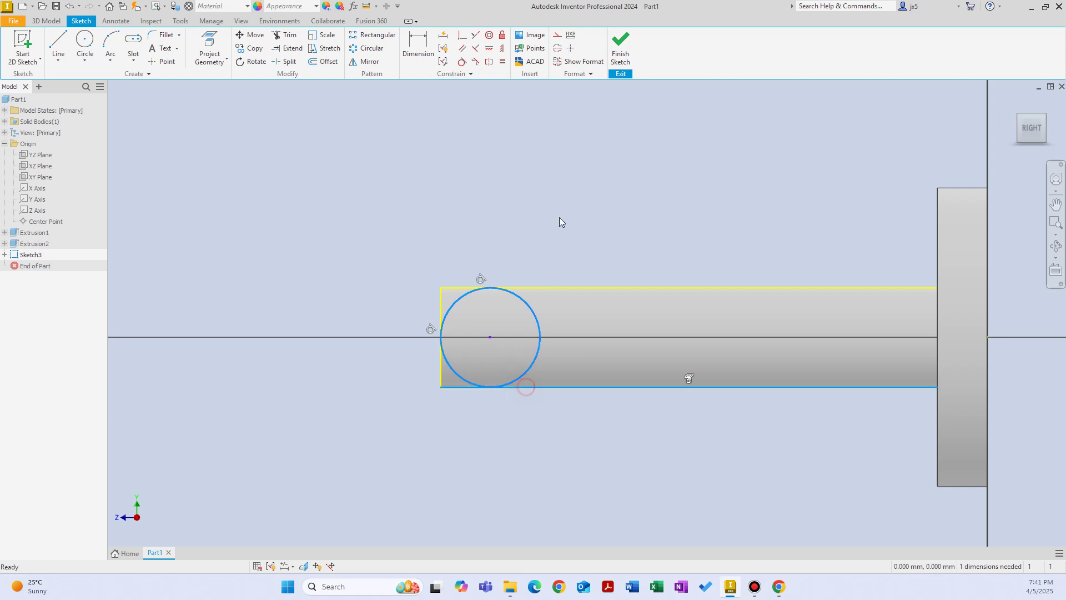
{"action": "left_click", "coordinate": [464, 63]}
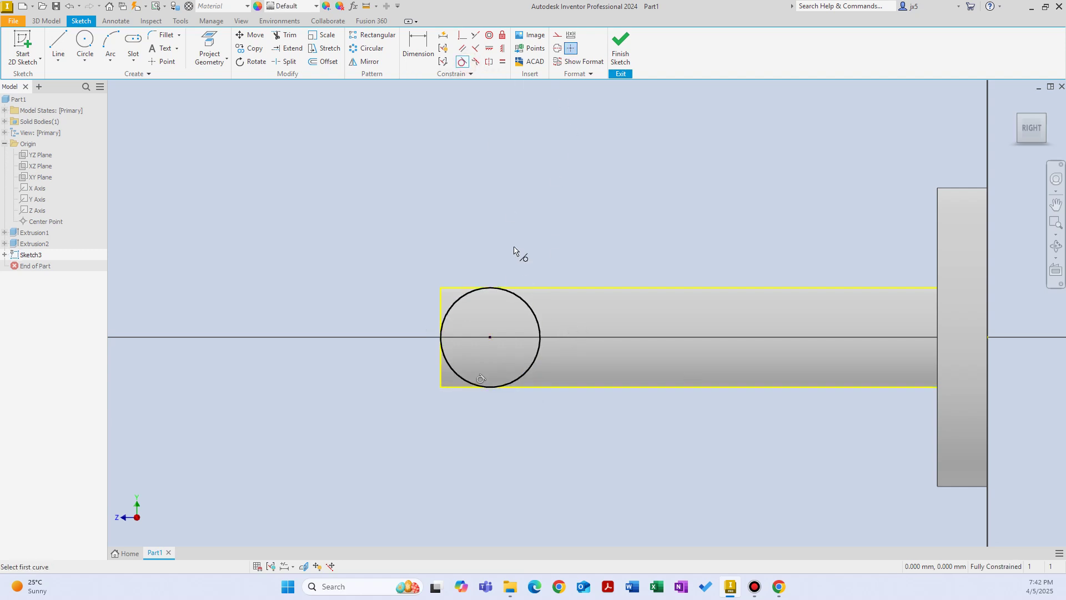
{"action": "key", "text": "Escape"}
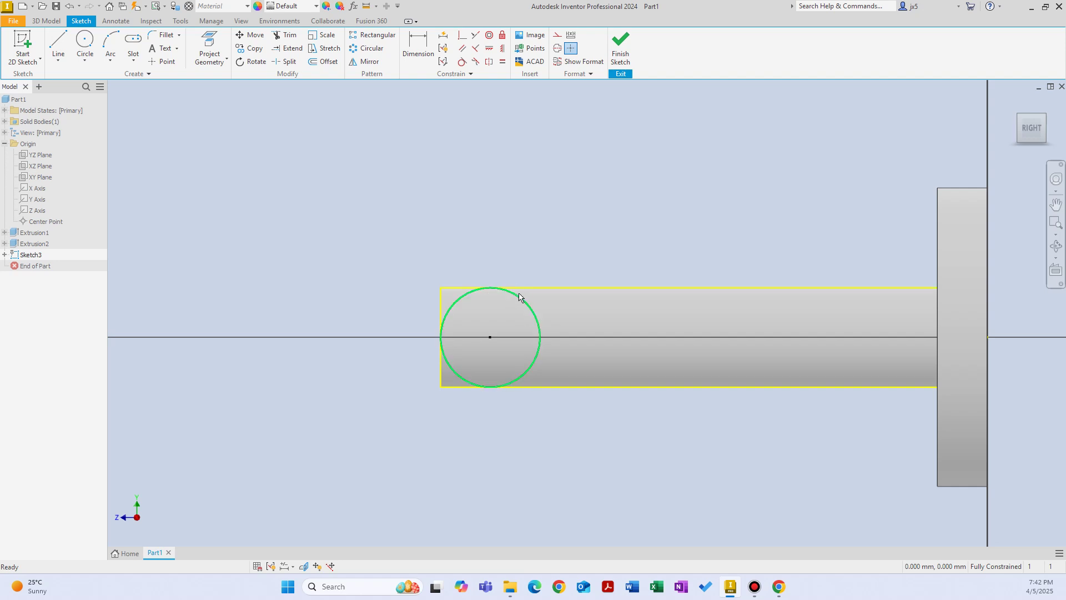
Finish the sketch and set up a symmetric extrusion of the circle across the arm's free end.
{"action": "right_click", "coordinate": [565, 222]}
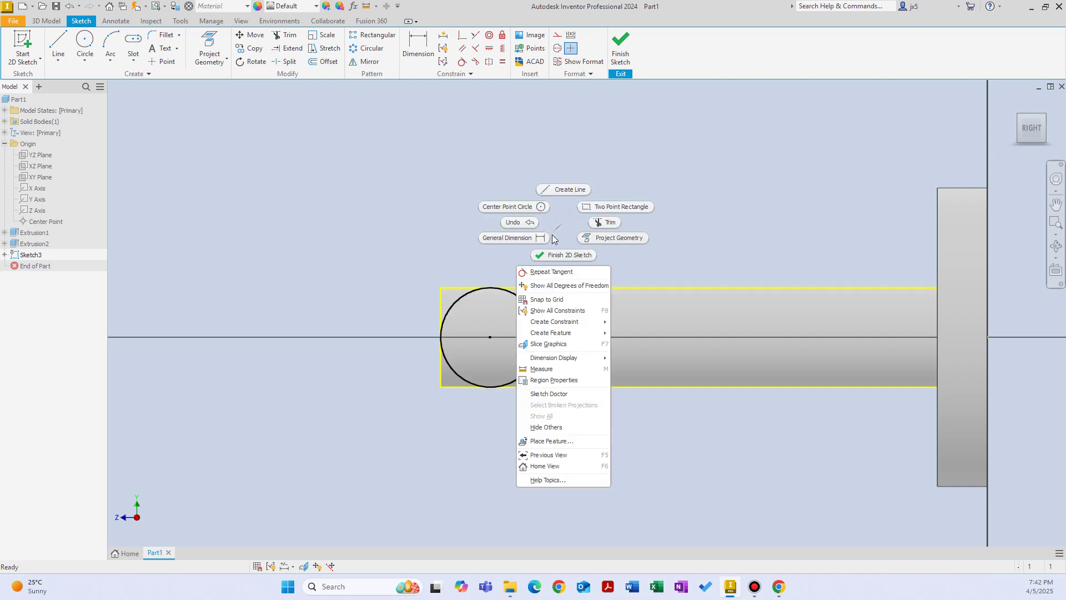
{"action": "left_click", "coordinate": [554, 253]}
{"action": "right_click", "coordinate": [659, 206]}
{"action": "left_click", "coordinate": [613, 324]}
{"action": "left_click", "coordinate": [612, 323]}
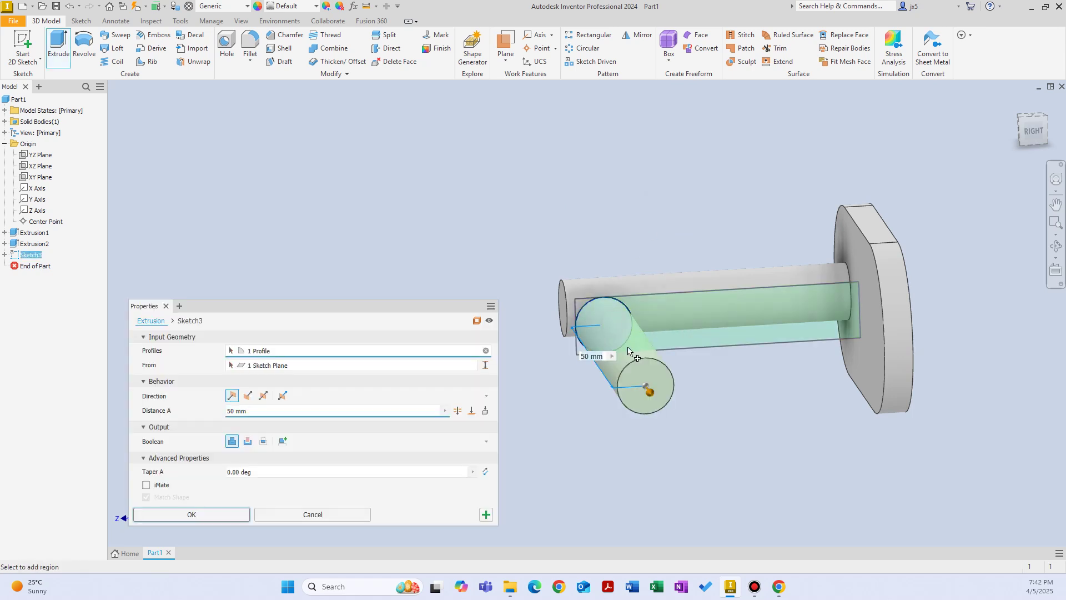
{"action": "left_click", "coordinate": [263, 395]}
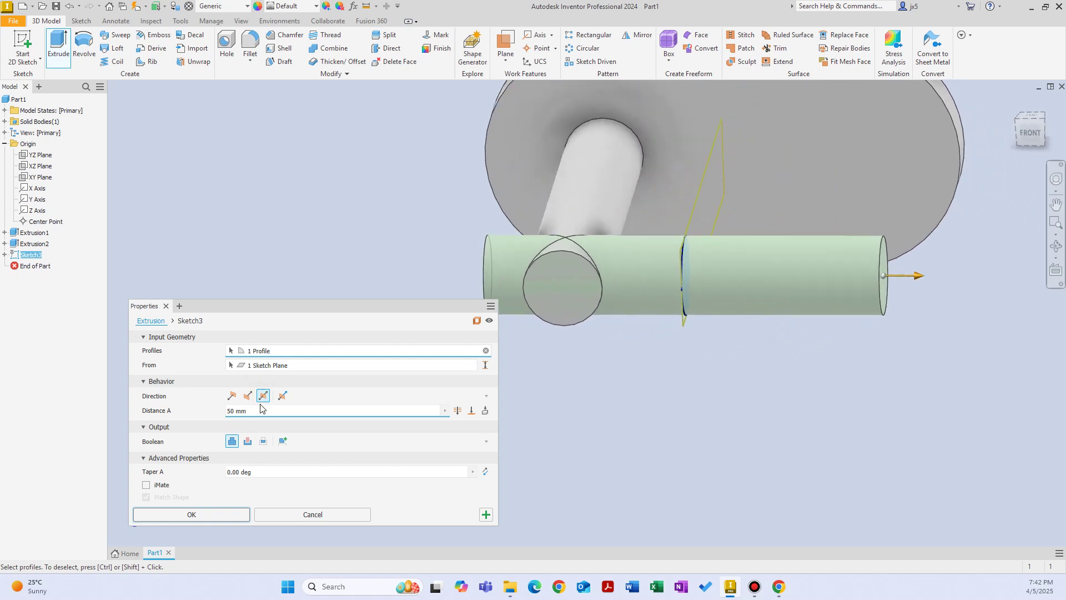
{"action": "middle_click_drag", "start_coordinate": [582, 279], "coordinate": [606, 331], "text": "shift"}
Check the crossbar against Chrome's reference image, and complete the circle's symmetric extrusion in Inventor with a distance of 60 mm.
{"action": "left_click", "coordinate": [779, 587]}
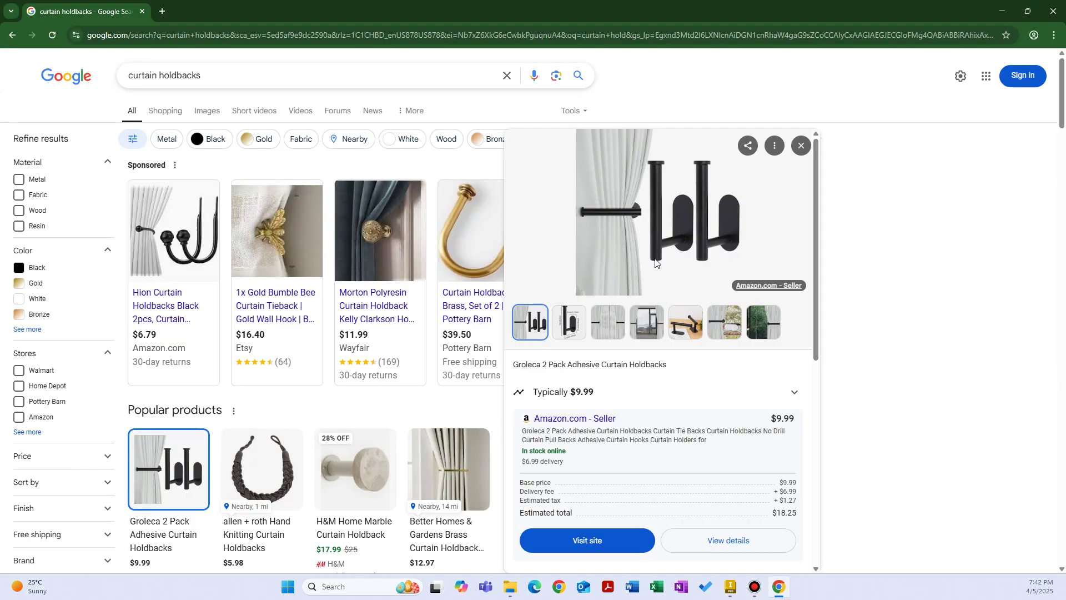
{"action": "left_click", "coordinate": [784, 591]}
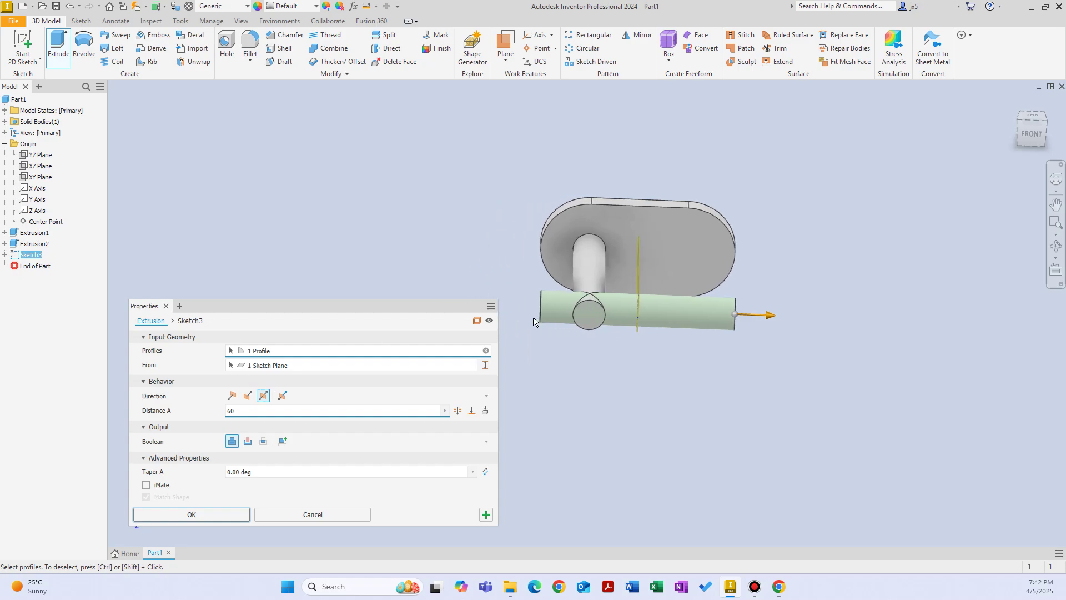
{"action": "left_click", "coordinate": [779, 587]}
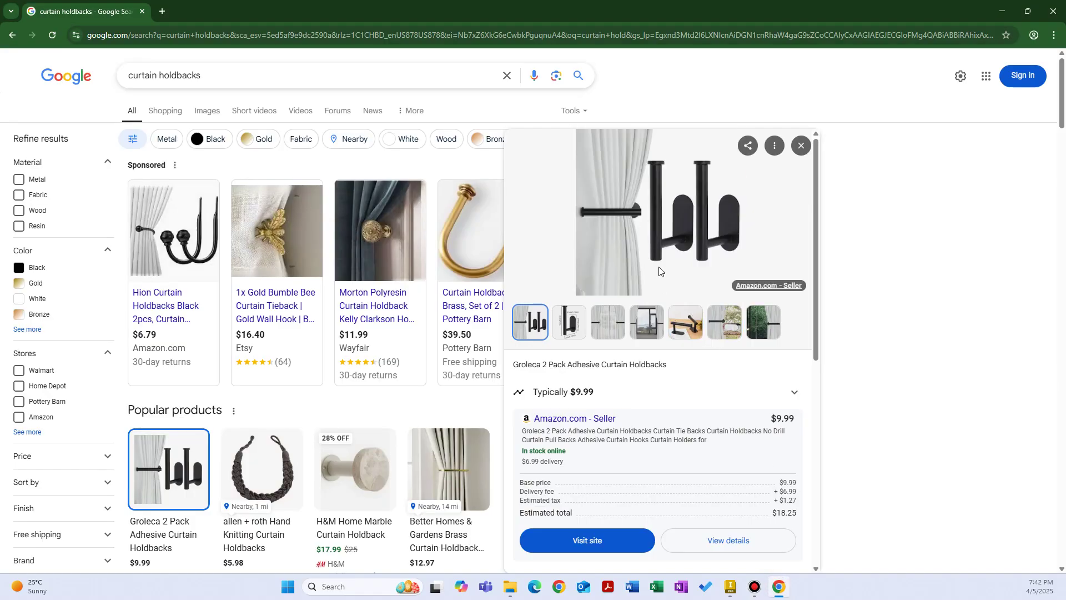
{"action": "left_click", "coordinate": [774, 583]}
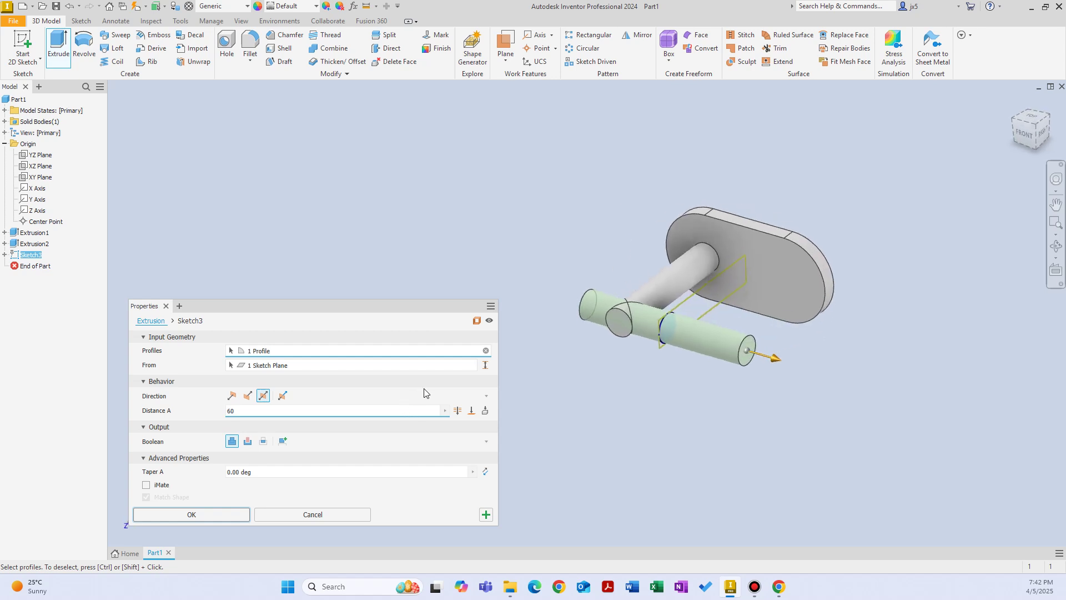
{"action": "left_click", "coordinate": [242, 518]}
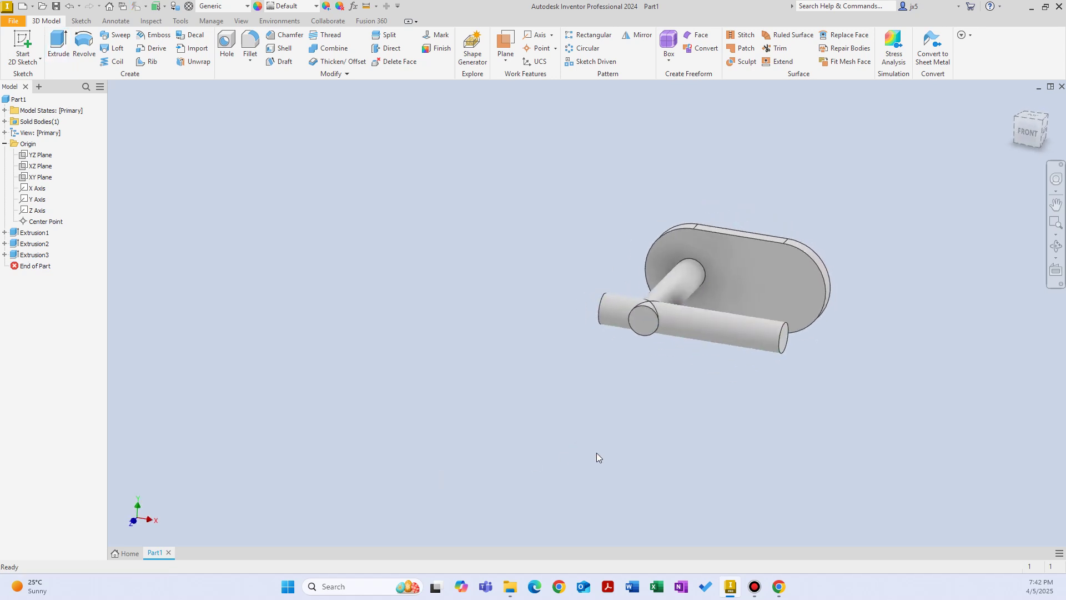
Compare the crossbar with Chrome's reference image, return to Inventor and start a new sketch on the end face of the crossbar's longer side.
{"action": "left_click", "coordinate": [777, 584]}
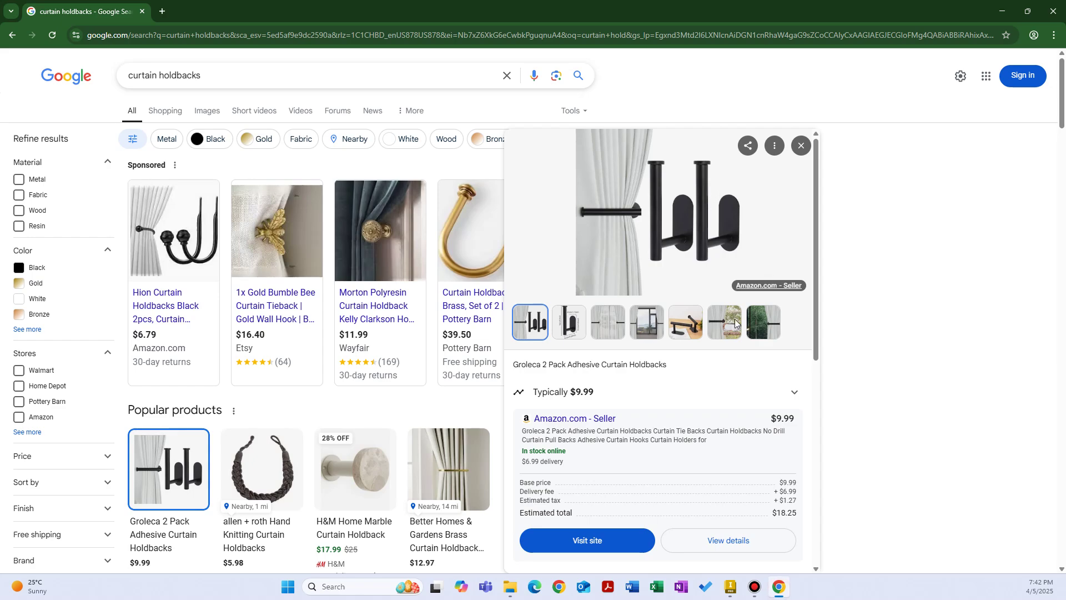
{"action": "left_click", "coordinate": [777, 588]}
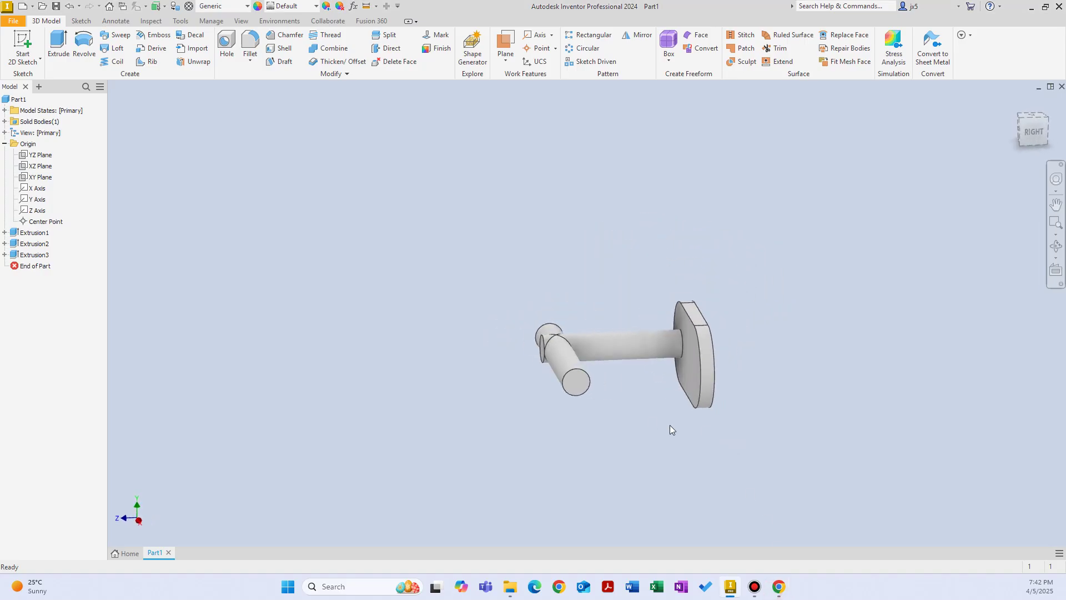
{"action": "right_click", "coordinate": [612, 400]}
{"action": "left_click", "coordinate": [617, 428]}
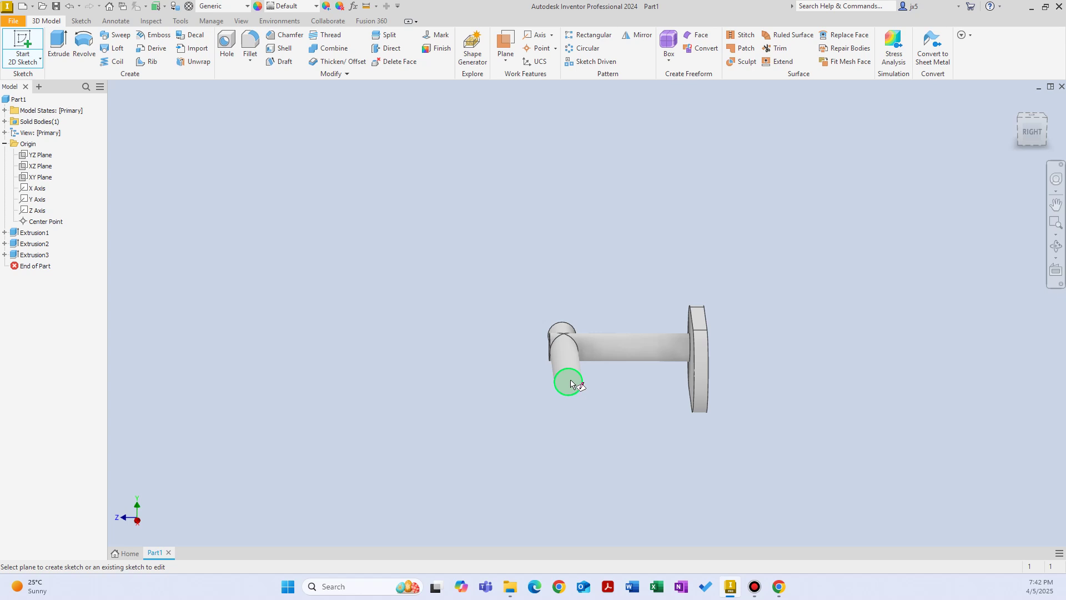
{"action": "left_click", "coordinate": [572, 383]}
Project the crossbar end face's circular edge into the sketch and finish the sketch.
{"action": "right_click", "coordinate": [520, 361]}
{"action": "left_click", "coordinate": [534, 366]}
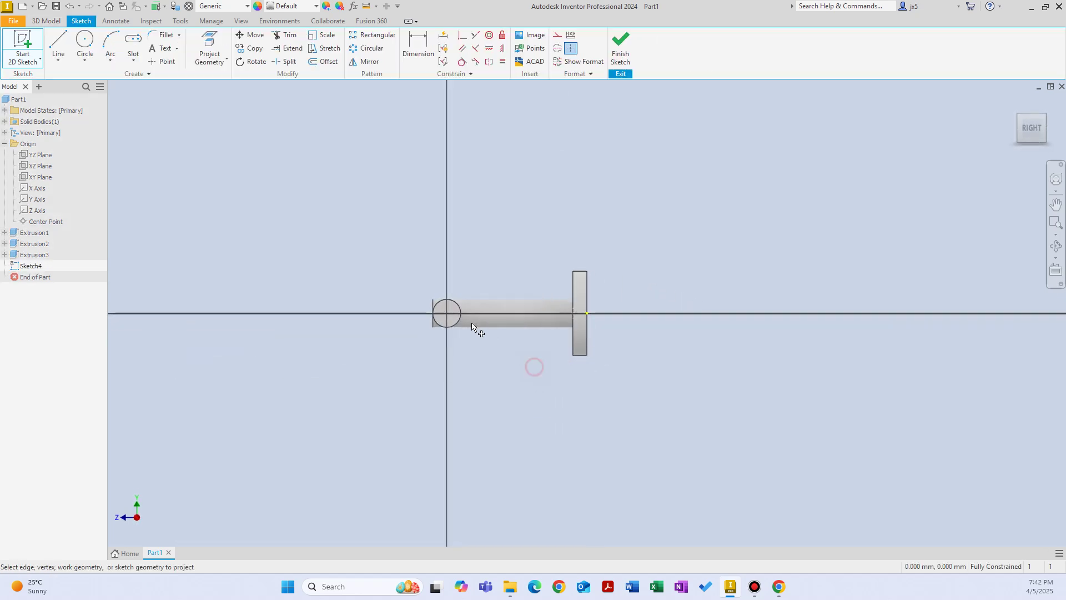
{"action": "right_click", "coordinate": [482, 359]}
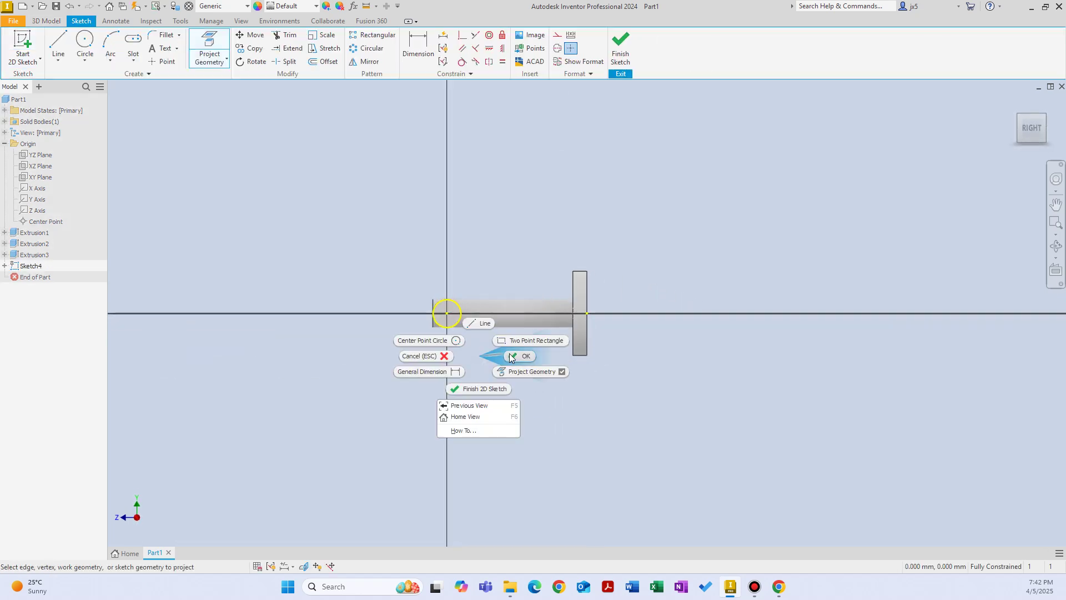
{"action": "left_click", "coordinate": [485, 389]}
Extrude the projected circle 40 mm outward to lengthen the crossbar.
{"action": "right_click", "coordinate": [500, 303]}
{"action": "left_click", "coordinate": [533, 286]}
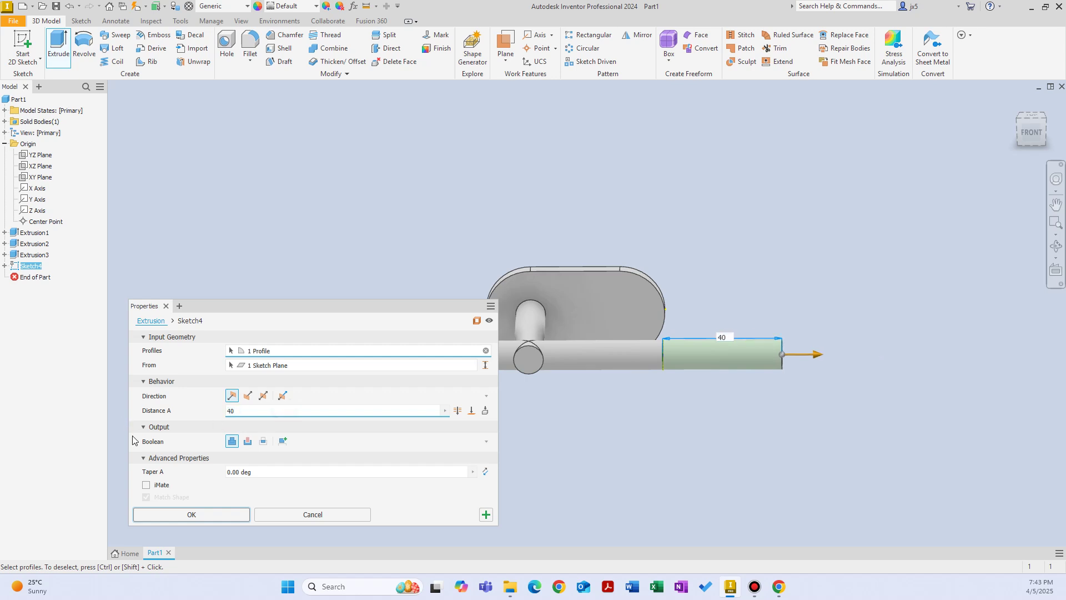
{"action": "key", "text": "Return"}
Compare the lengthened crossbar with Chrome's reference image, return to Inventor and start a new sketch on the crossbar's extended end face.
{"action": "middle_click_drag", "start_coordinate": [579, 425], "coordinate": [626, 428], "text": "shift"}
{"action": "left_click", "coordinate": [779, 588]}
{"action": "left_click", "coordinate": [780, 588]}
{"action": "scroll", "coordinate": [742, 369], "scroll_direction": "down", "scroll_amount": 5}
{"action": "middle_click_drag", "start_coordinate": [745, 381], "coordinate": [816, 358], "text": "shift"}
{"action": "middle_click_drag", "start_coordinate": [768, 312], "coordinate": [683, 401], "text": "shift"}
{"action": "key", "text": "F5"}
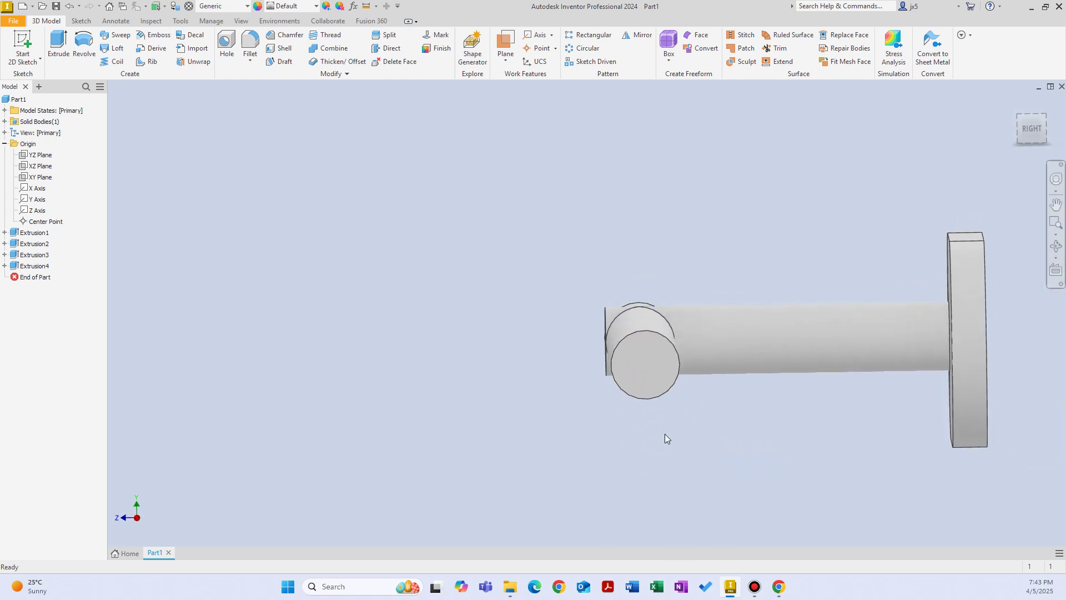
{"action": "middle_click_drag", "start_coordinate": [647, 359], "coordinate": [727, 386], "text": "shift"}
{"action": "key", "text": "s"}
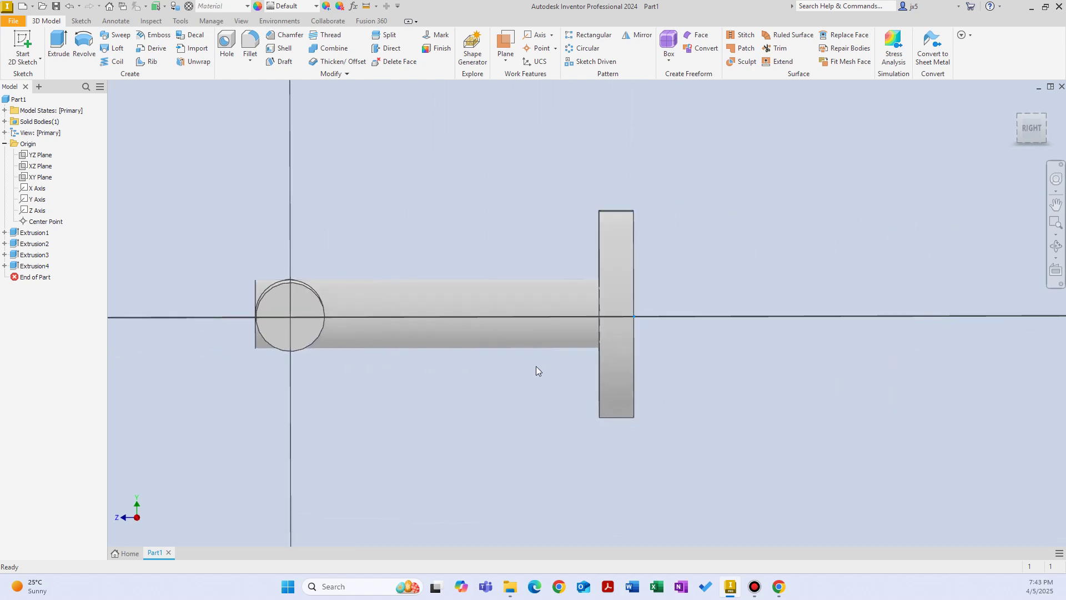
Project the circular edge of the crossbar's extended end face into the sketch.
{"action": "right_click", "coordinate": [260, 390]}
{"action": "left_click", "coordinate": [254, 338]}
{"action": "left_click", "coordinate": [246, 307]}
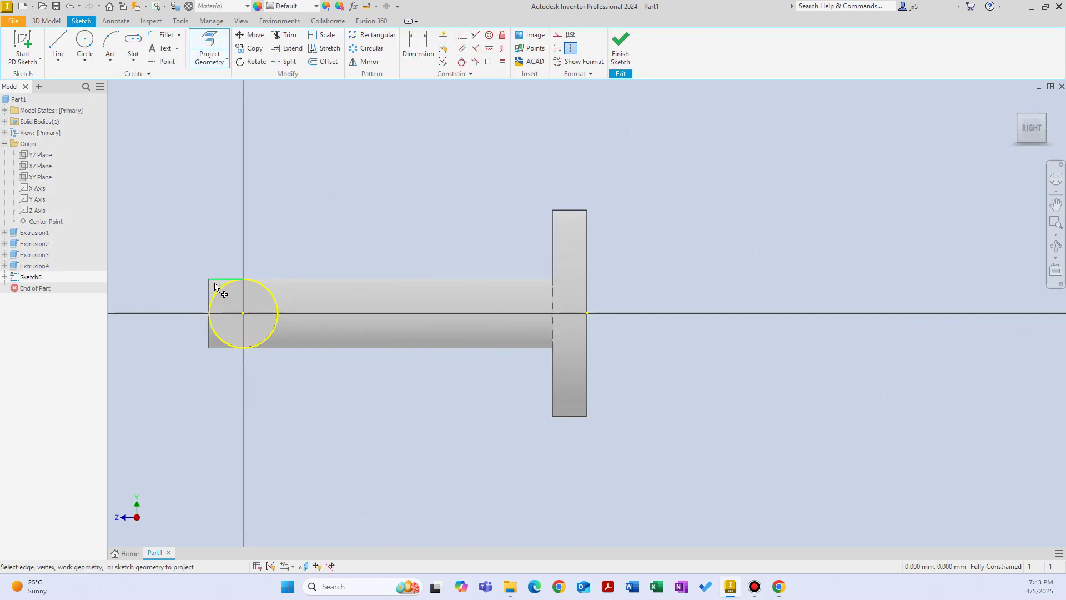
Try to project the round arm's side face into the sketch.
{"action": "left_click", "coordinate": [216, 345]}
{"action": "left_click", "coordinate": [782, 239]}
{"action": "middle_click_drag", "start_coordinate": [317, 432], "coordinate": [438, 389], "text": "shift"}
{"action": "left_click", "coordinate": [497, 329]}
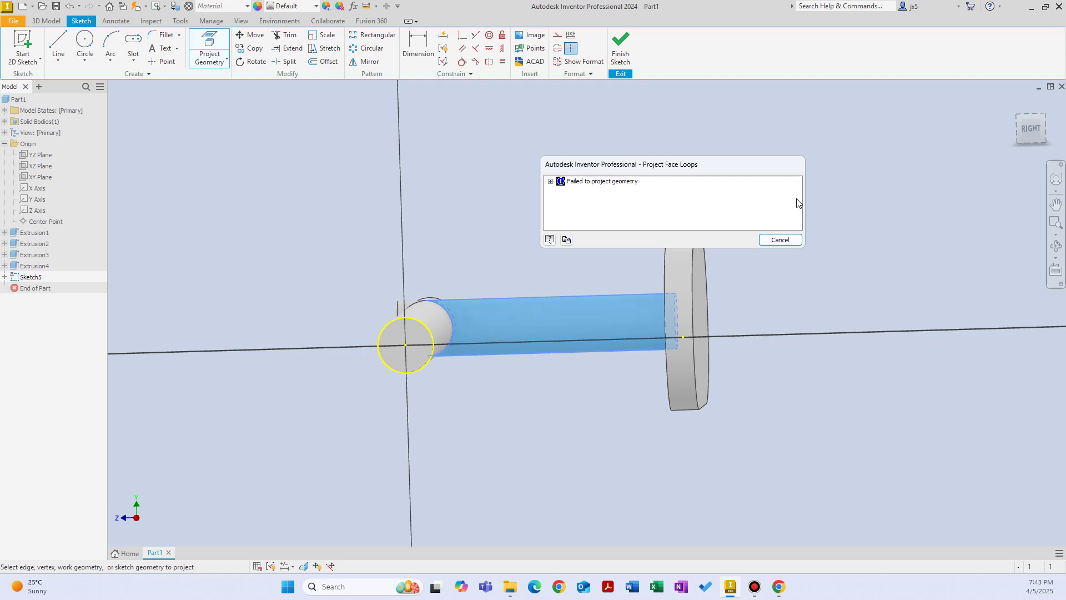
{"action": "left_click", "coordinate": [790, 239]}
{"action": "middle_click_drag", "start_coordinate": [507, 407], "coordinate": [354, 305], "text": "shift"}
{"action": "right_click", "coordinate": [353, 305]}
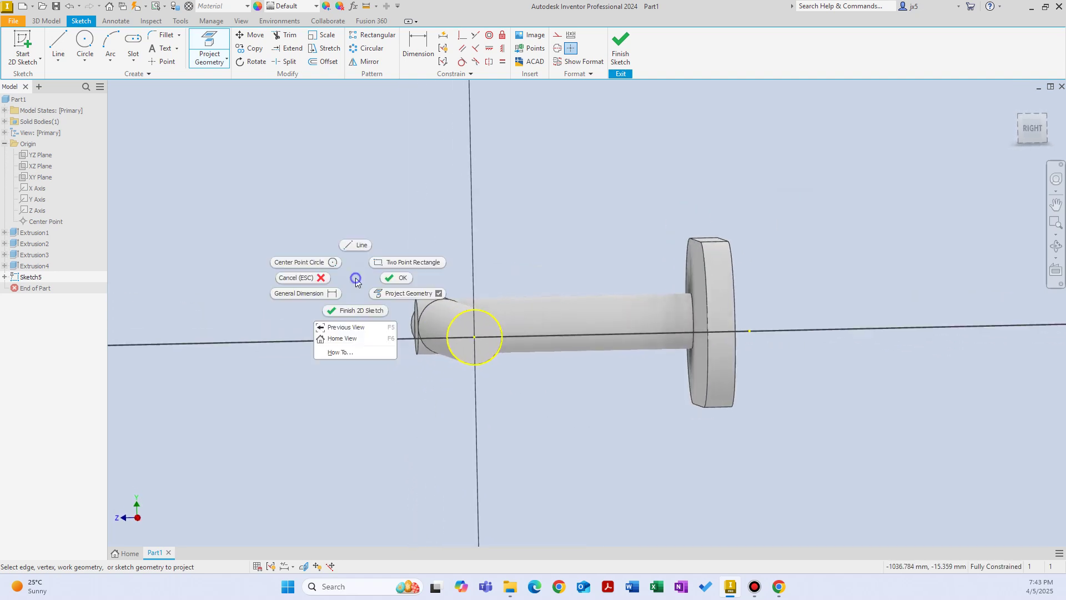
{"action": "left_click", "coordinate": [390, 279]}
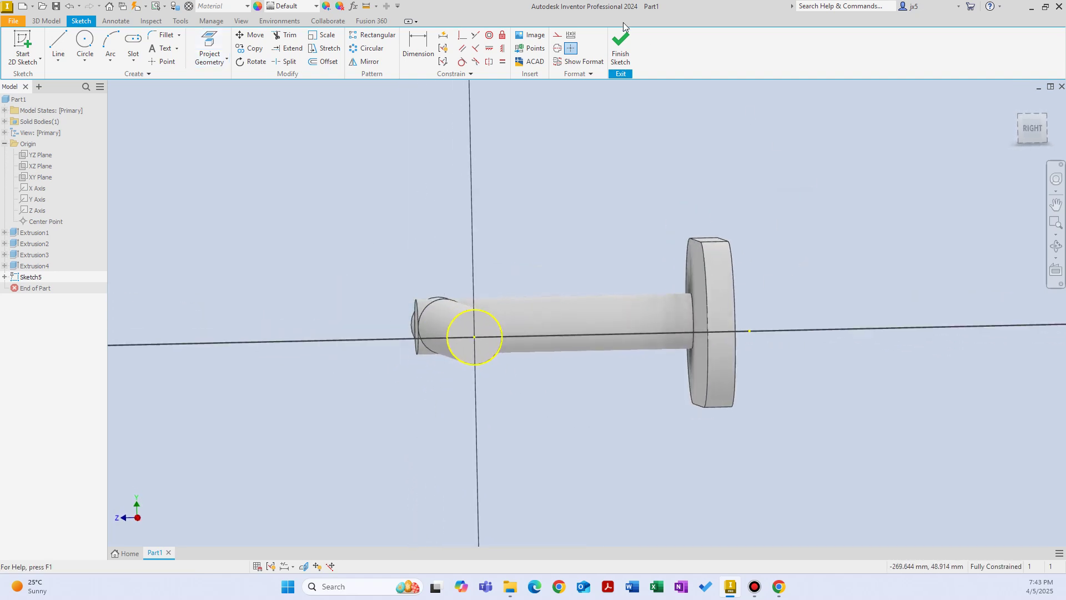
Project the straight edges of the arm's protruding end beside the projected circle and finish the sketch.
{"action": "scroll", "coordinate": [500, 311], "scroll_direction": "down", "scroll_amount": 1}
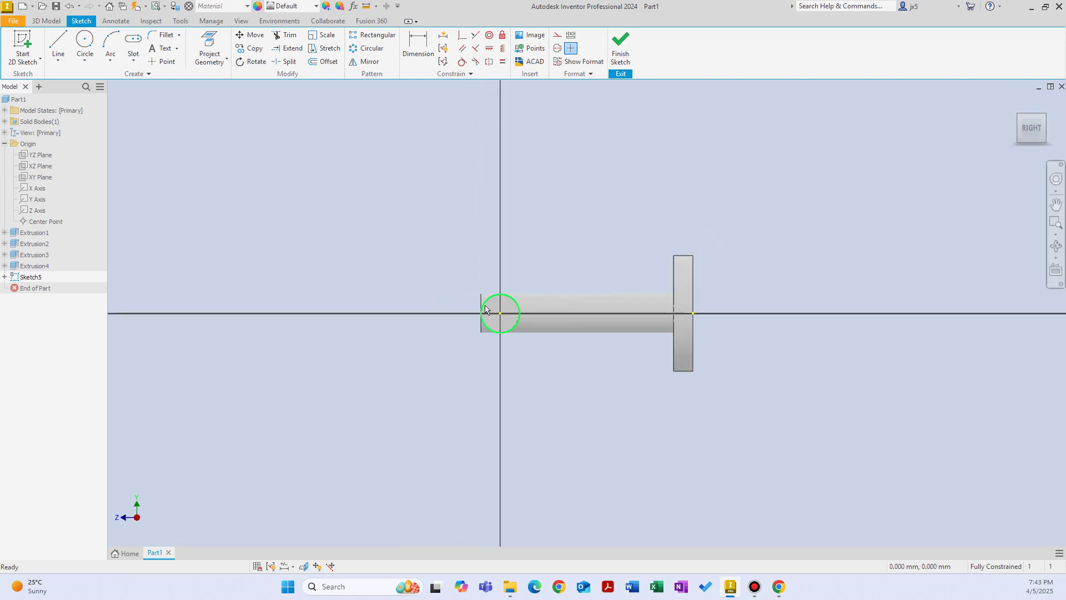
{"action": "scroll", "coordinate": [458, 316], "scroll_direction": "up", "scroll_amount": 5}
{"action": "right_click", "coordinate": [411, 275]}
{"action": "left_click", "coordinate": [452, 276]}
{"action": "left_click", "coordinate": [470, 289]}
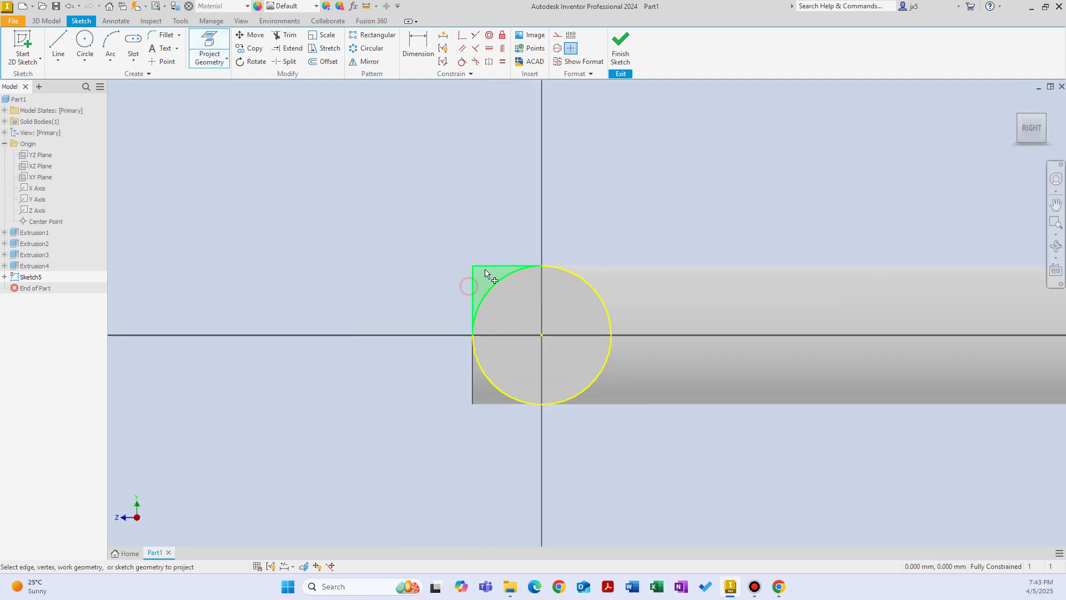
{"action": "left_click", "coordinate": [495, 266]}
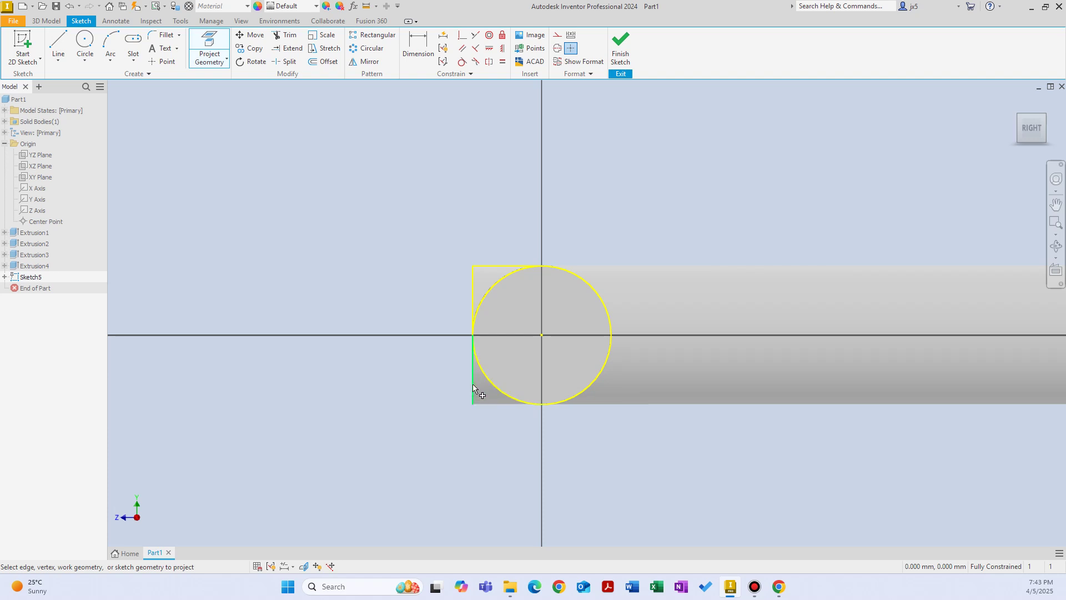
{"action": "right_click", "coordinate": [537, 442]}
{"action": "left_click", "coordinate": [575, 428]}
{"action": "right_click", "coordinate": [578, 428]}
{"action": "left_click", "coordinate": [583, 466]}
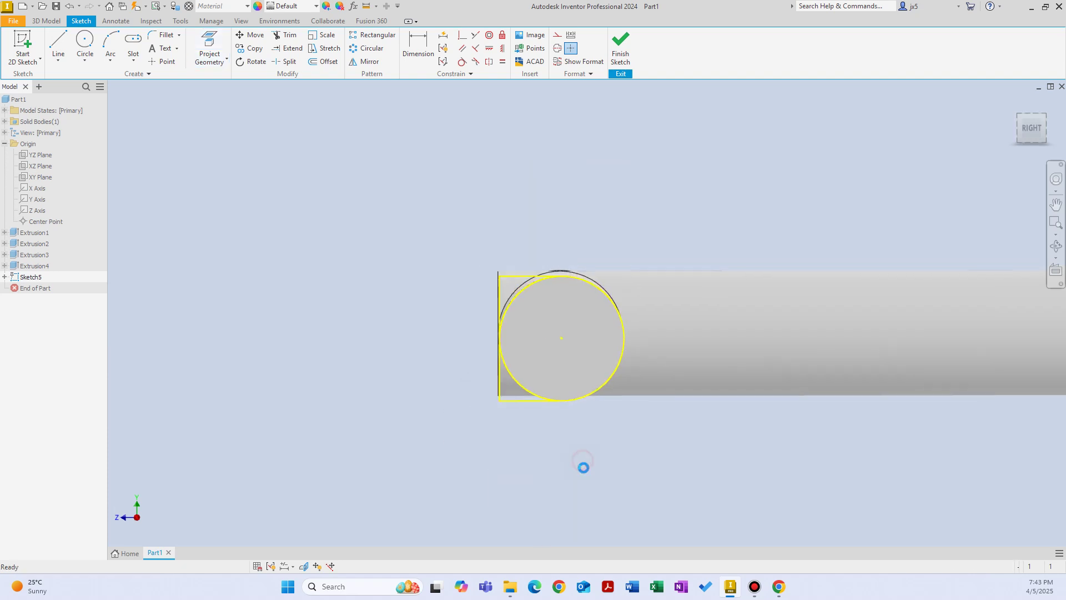
Extrude the two corner profiles beside the circle as a through-all cut back along the crossbar to trim the arm's protruding end.
{"action": "right_click", "coordinate": [630, 464]}
{"action": "left_click", "coordinate": [633, 431]}
{"action": "left_click", "coordinate": [618, 368]}
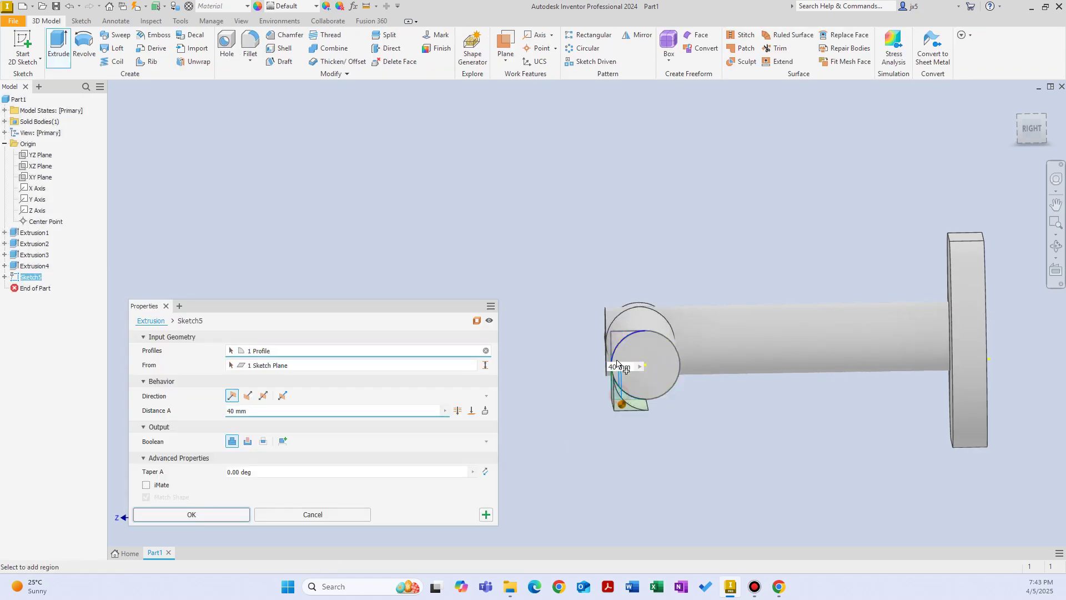
{"action": "left_click", "coordinate": [617, 342]}
{"action": "key", "text": "F6"}
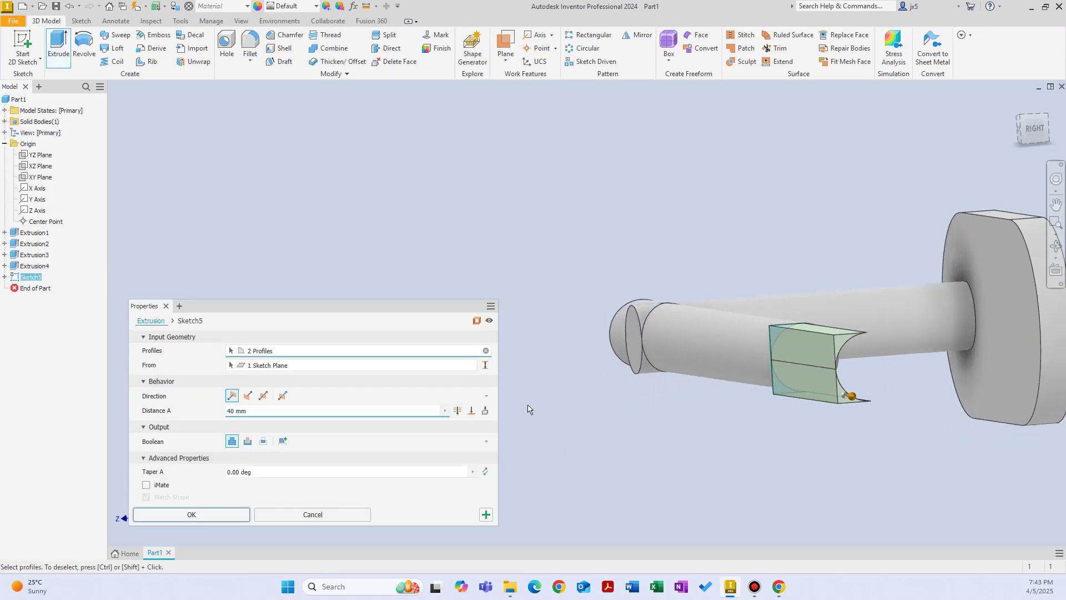
{"action": "left_click", "coordinate": [247, 442]}
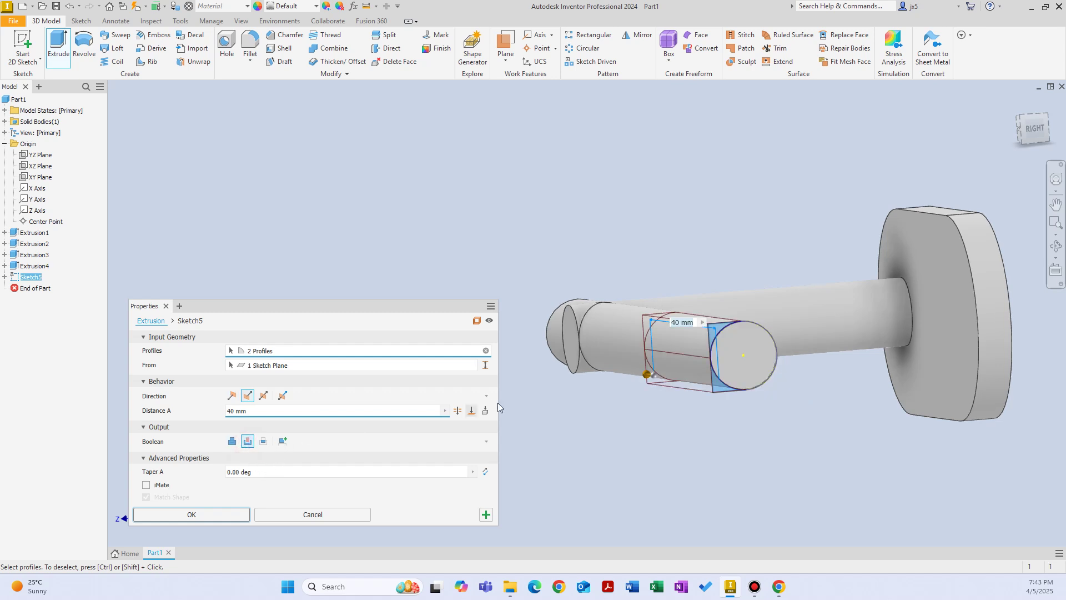
{"action": "left_click", "coordinate": [457, 410]}
{"action": "key", "text": "F5"}
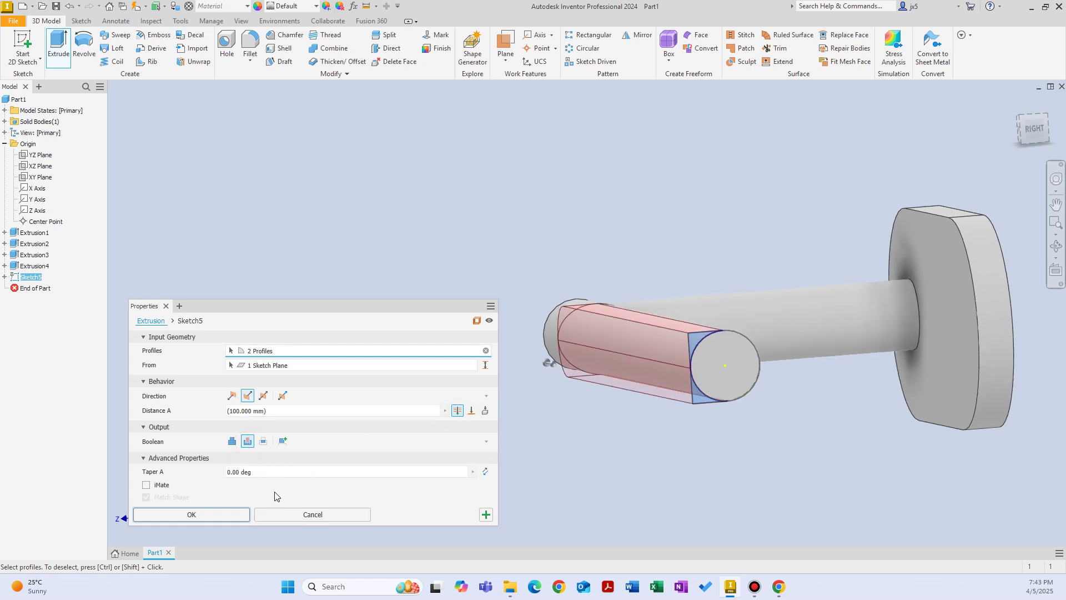
{"action": "left_click", "coordinate": [192, 514]}
Examine the trimmed arm-to-crossbar joint, compare the holdback with Chrome's reference image and return to Inventor.
{"action": "key", "text": "F5"}
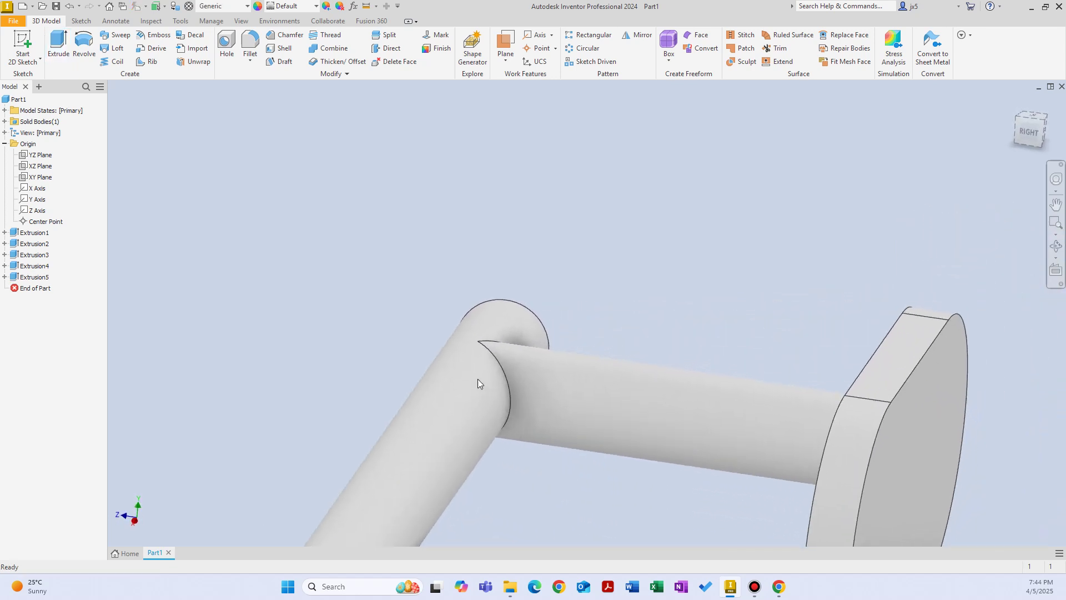
{"action": "key", "text": "F5"}
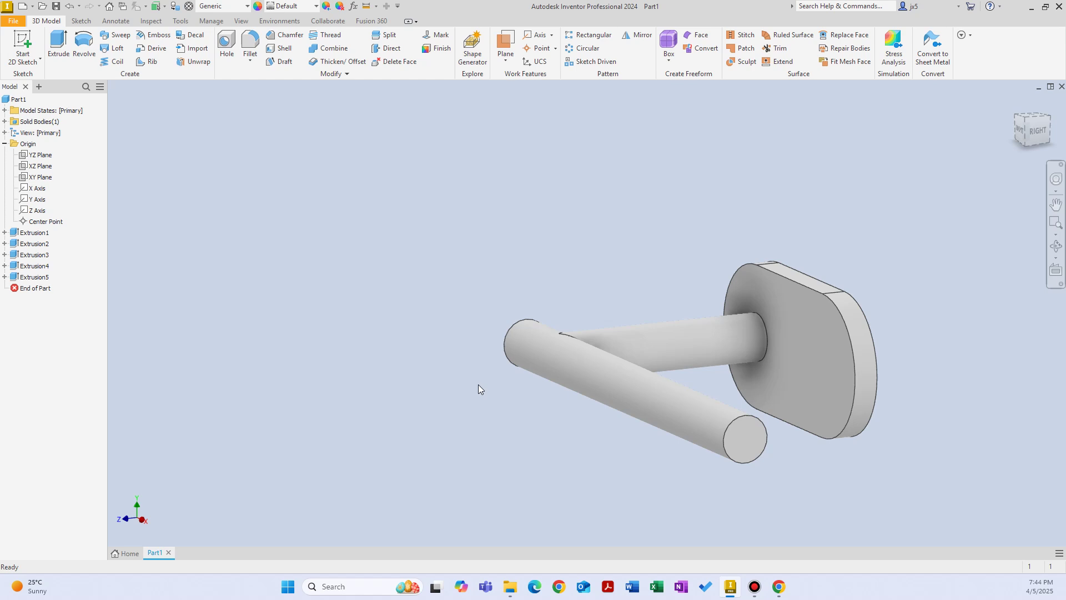
{"action": "key", "text": "F5"}
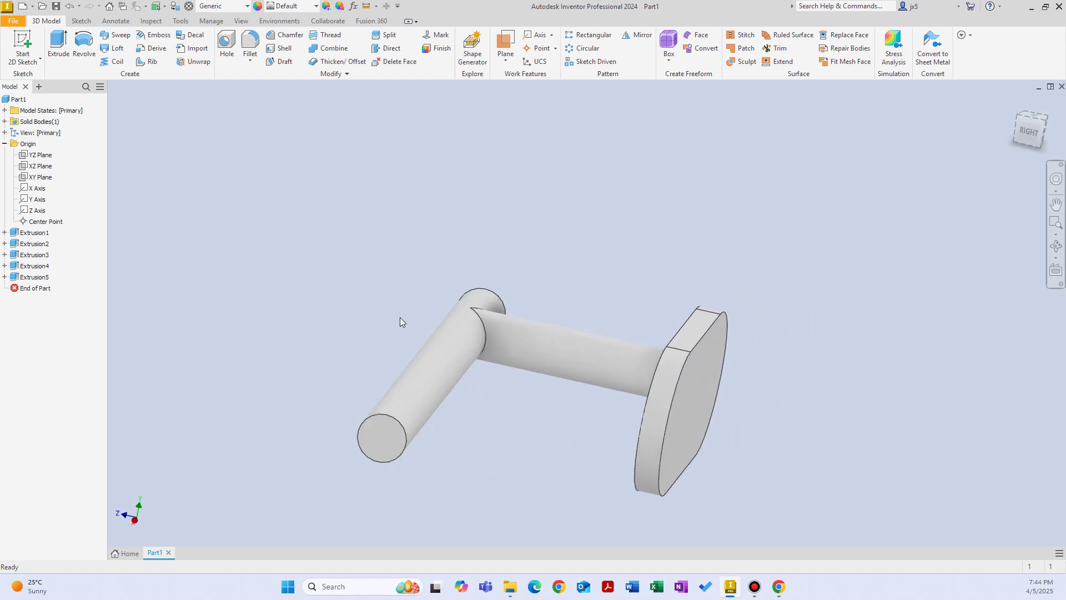
{"action": "key", "text": "F5"}
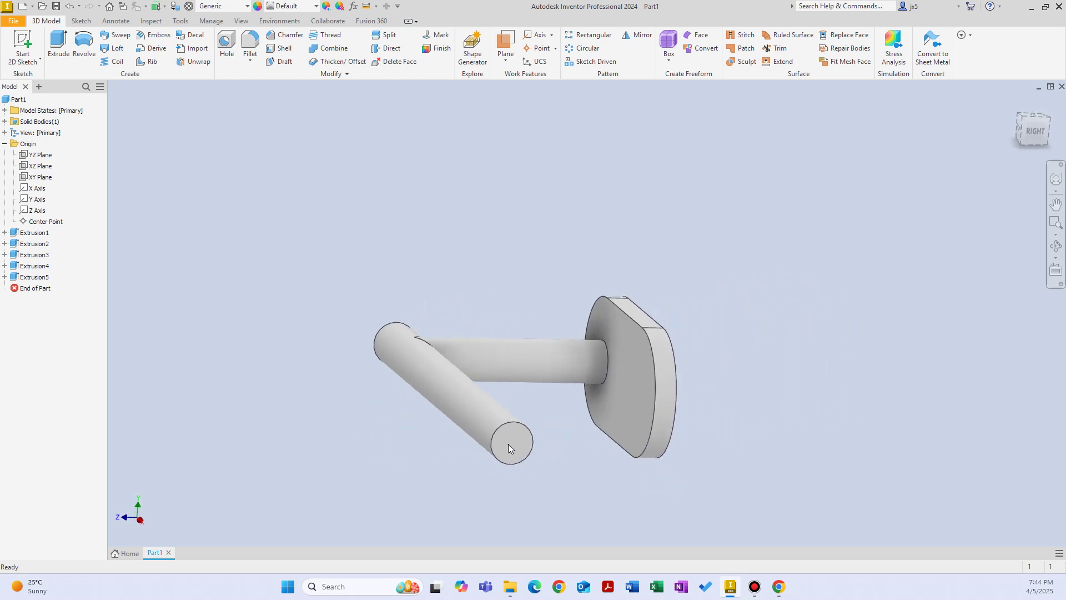
{"action": "key", "text": "F5"}
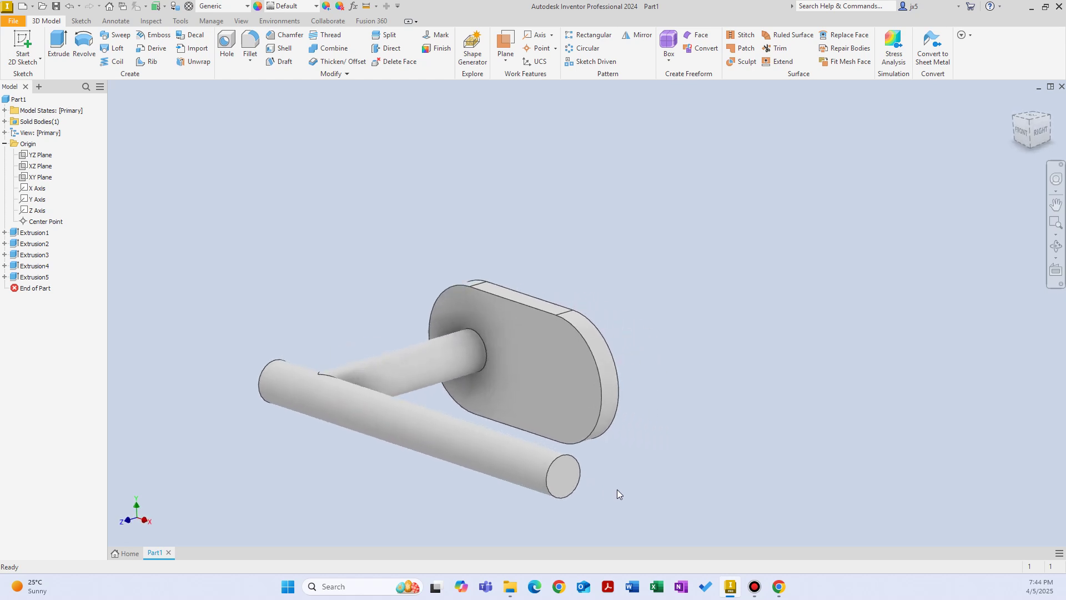
{"action": "key", "text": "F5"}
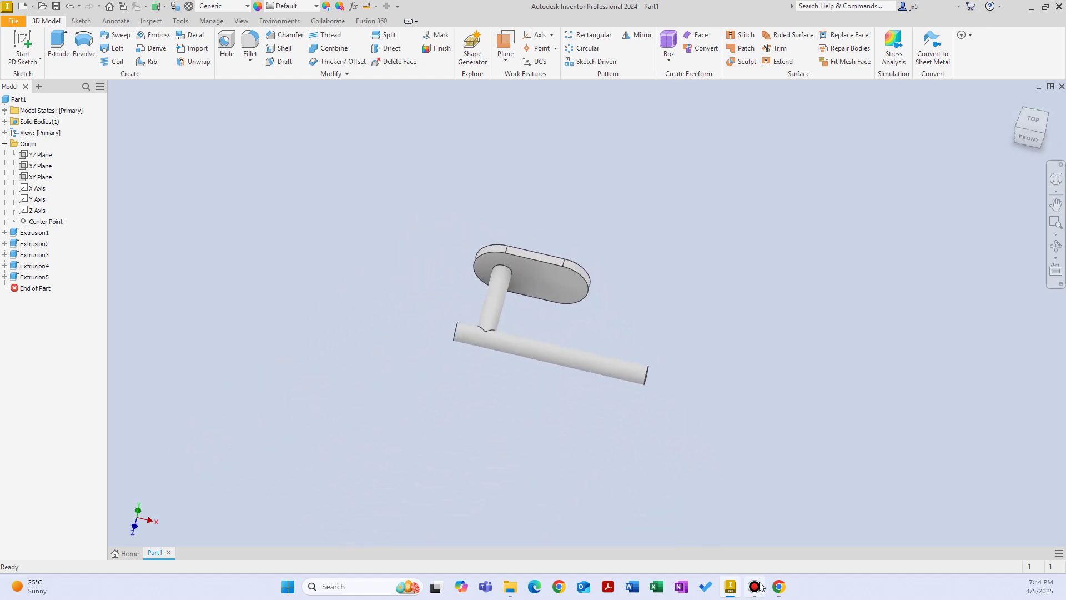
{"action": "left_click", "coordinate": [776, 588]}
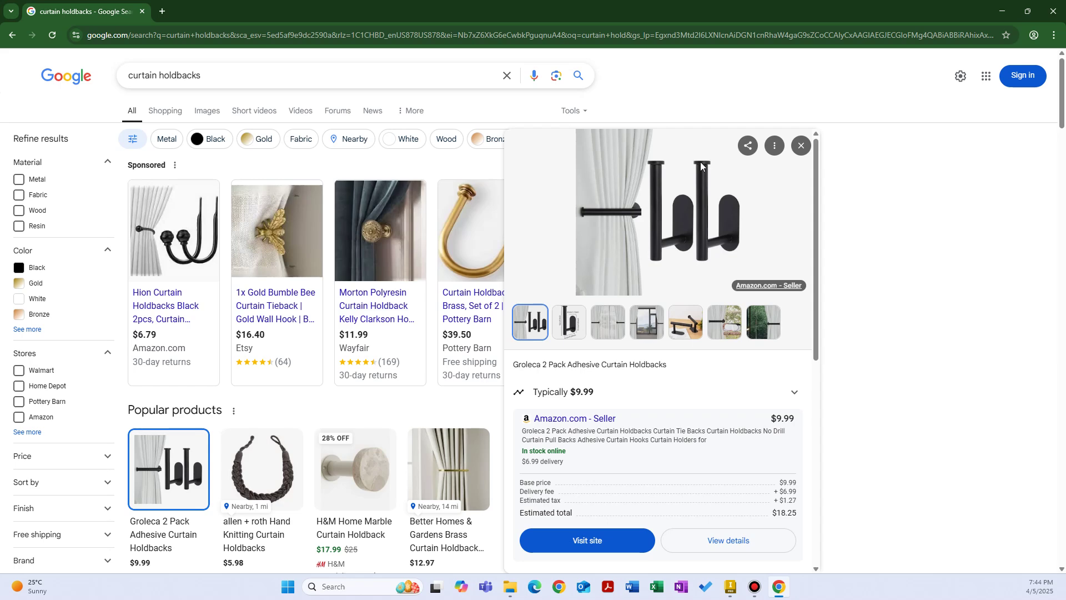
{"action": "left_click", "coordinate": [779, 587]}
Start a new sketch on the crossbar's extended end face and project its circular edge.
{"action": "mouse_move", "coordinate": [591, 432]}
{"action": "middle_mouse_down", "text": "shift"}
{"action": "mouse_move", "coordinate": [609, 406]}
{"action": "mouse_move", "coordinate": [577, 389]}
{"action": "mouse_move", "coordinate": [566, 400]}
{"action": "middle_mouse_up", "text": "shift"}
{"action": "right_click", "coordinate": [566, 399]}
{"action": "left_click", "coordinate": [576, 424]}
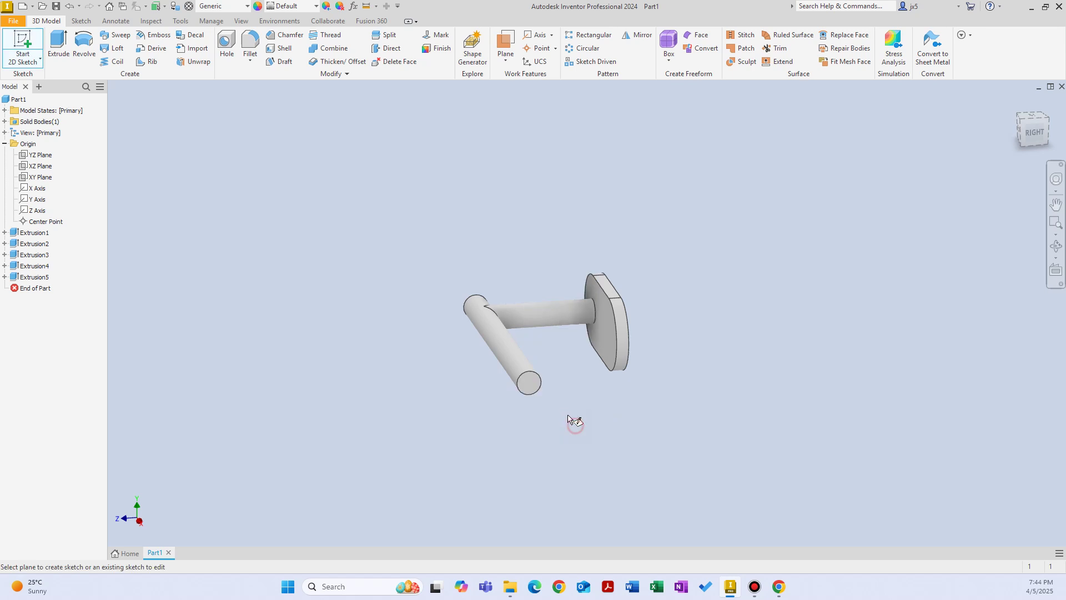
{"action": "left_click", "coordinate": [530, 384]}
{"action": "right_click", "coordinate": [502, 347]}
{"action": "left_click", "coordinate": [525, 366]}
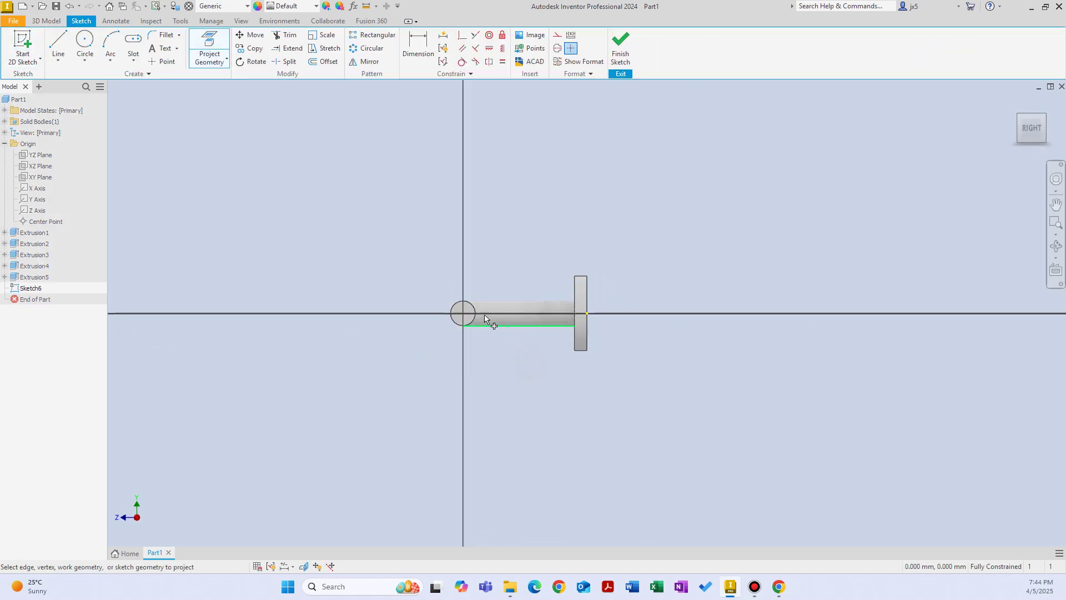
{"action": "right_click", "coordinate": [503, 356]}
{"action": "left_click", "coordinate": [529, 356]}
Sketch a larger circle about 13.3 mm in diameter, concentric with the projected crossbar circle.
{"action": "right_click", "coordinate": [503, 350]}
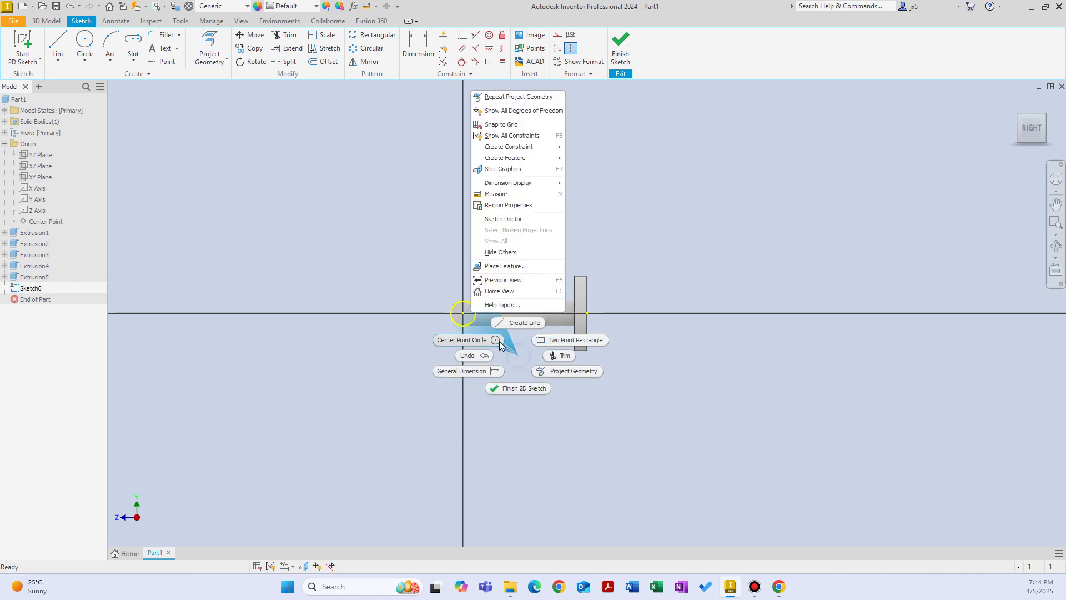
{"action": "left_click", "coordinate": [453, 340]}
{"action": "scroll", "coordinate": [455, 334], "scroll_direction": "up", "scroll_amount": 3}
{"action": "left_click", "coordinate": [443, 342]}
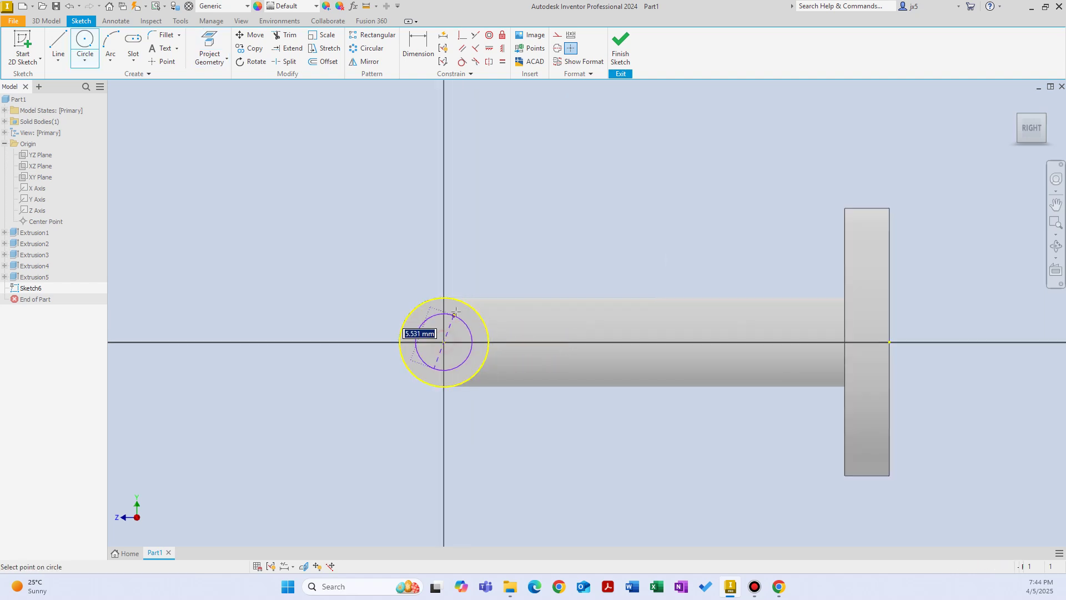
{"action": "left_click", "coordinate": [460, 286]}
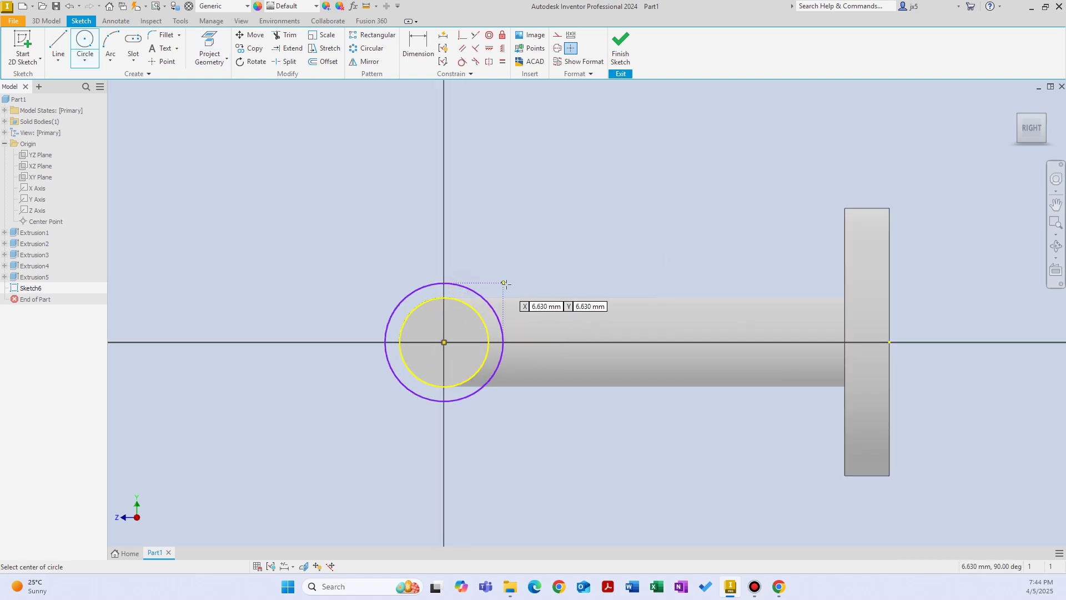
Dimension the outer circle's diameter at 13 mm and finish the sketch.
{"action": "right_click", "coordinate": [555, 246]}
{"action": "left_click", "coordinate": [522, 265]}
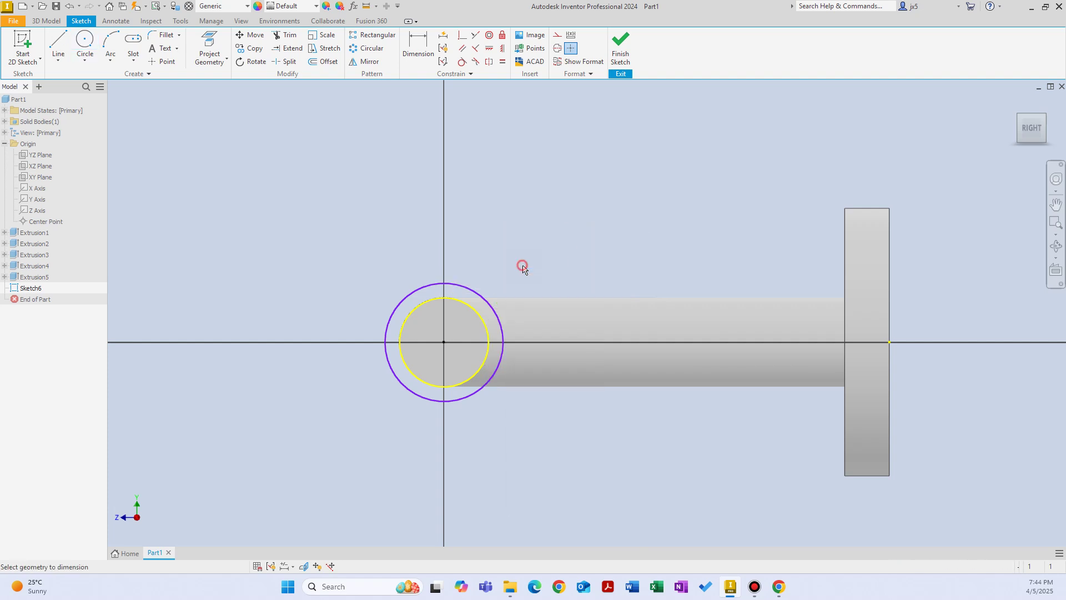
{"action": "left_click", "coordinate": [472, 290]}
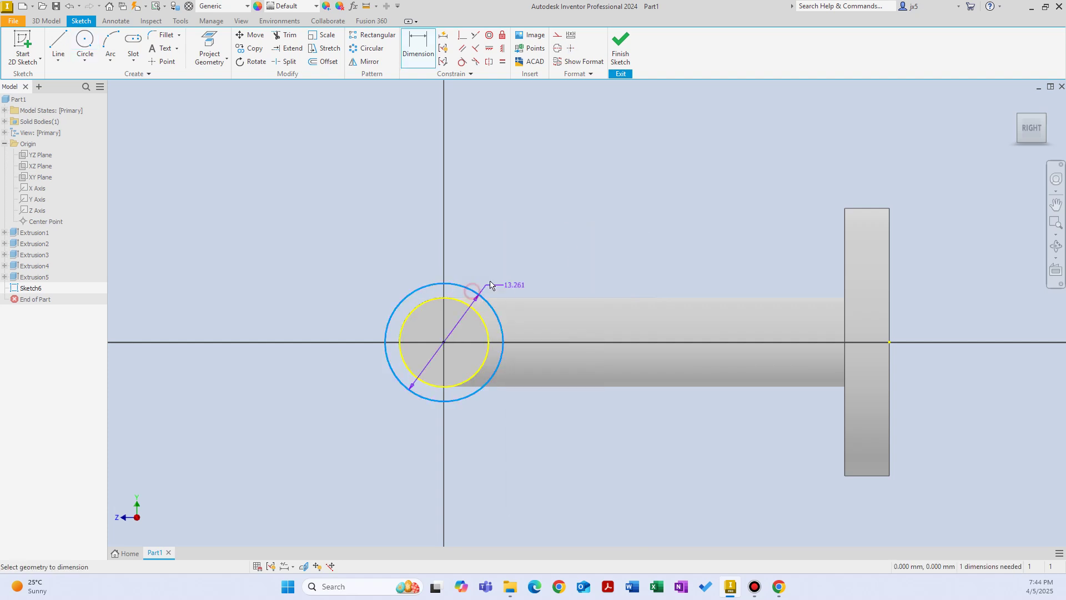
{"action": "left_click", "coordinate": [502, 275]}
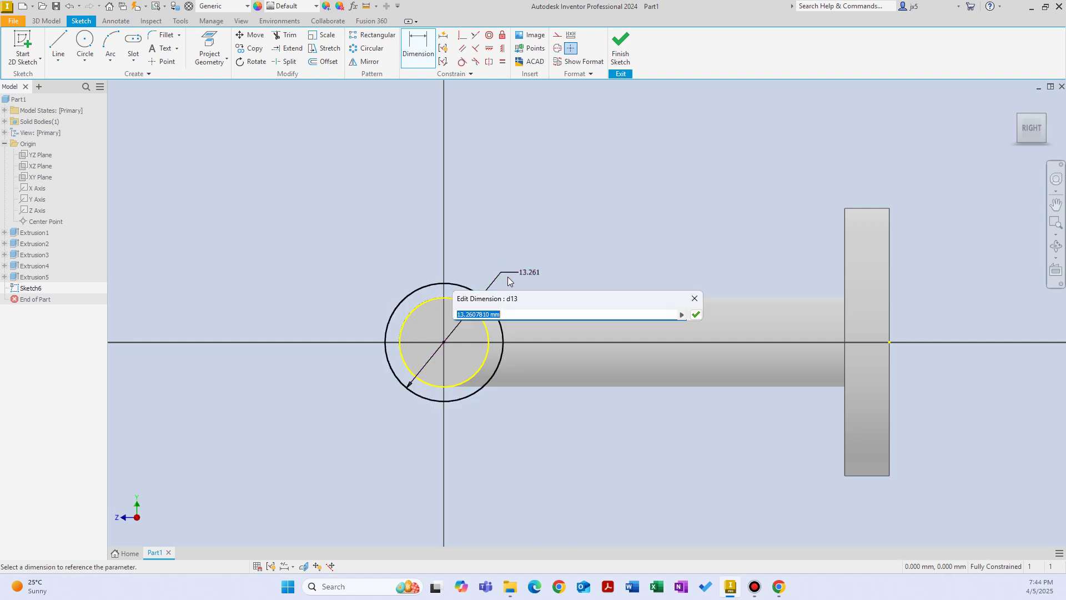
{"action": "type", "text": "13"}
{"action": "key", "text": "Return"}
{"action": "left_click", "coordinate": [620, 55]}
Extrude both circle profiles 3 mm back along the crossbar in the flipped direction, joined to the body, as an end cap.
{"action": "right_click", "coordinate": [590, 384]}
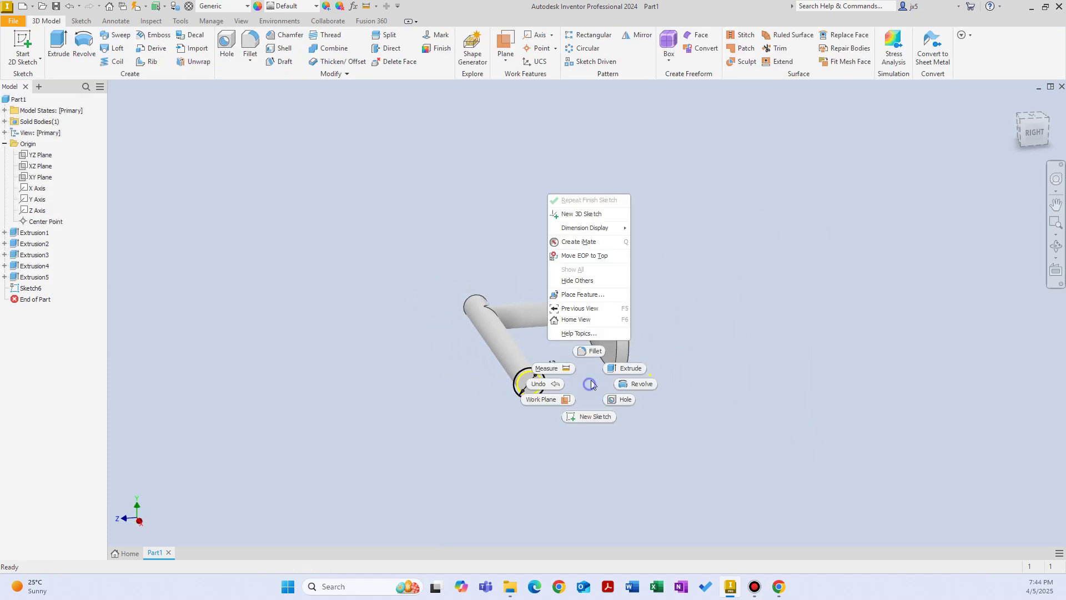
{"action": "left_click", "coordinate": [597, 376]}
{"action": "scroll", "coordinate": [538, 382], "scroll_direction": "up", "scroll_amount": 5}
{"action": "left_click", "coordinate": [538, 387]}
{"action": "middle_click_drag", "start_coordinate": [537, 387], "coordinate": [598, 387], "text": "shift"}
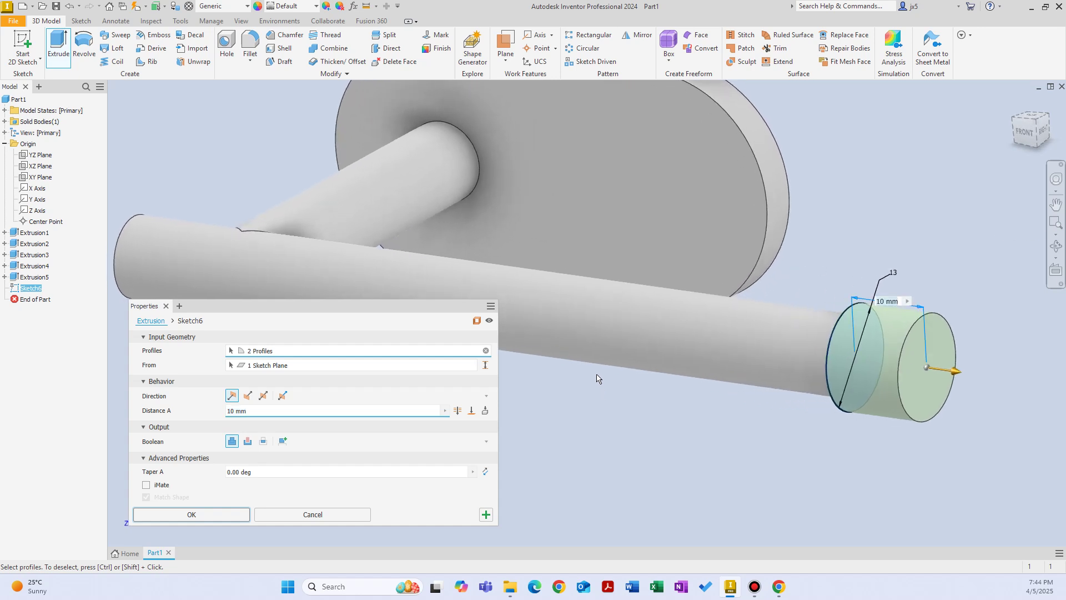
{"action": "left_click", "coordinate": [248, 396]}
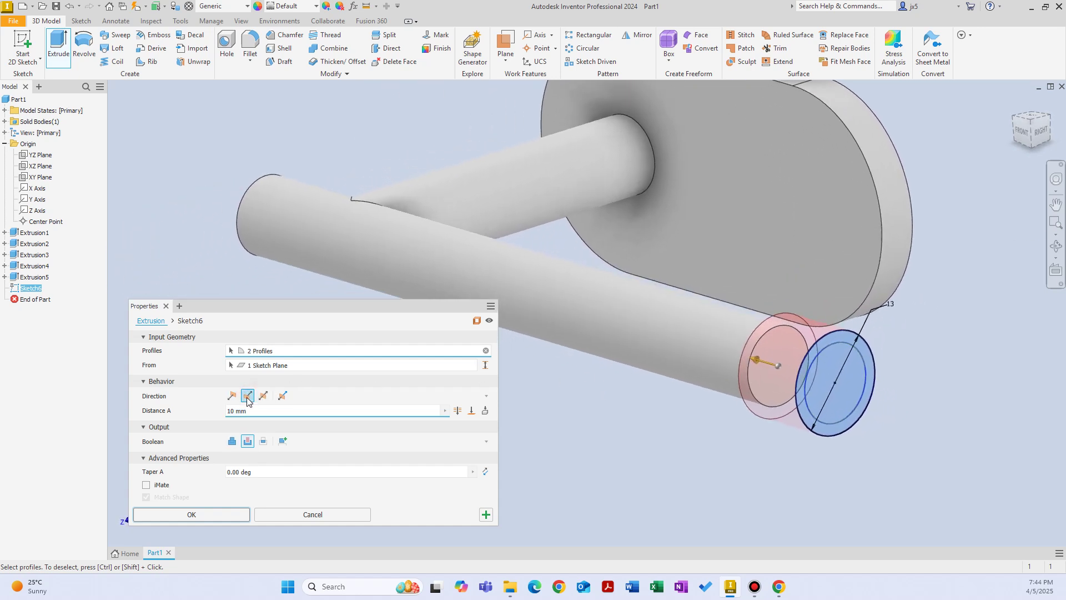
{"action": "left_click", "coordinate": [239, 440]}
{"action": "left_click", "coordinate": [248, 411]}
{"action": "type", "text": "5"}
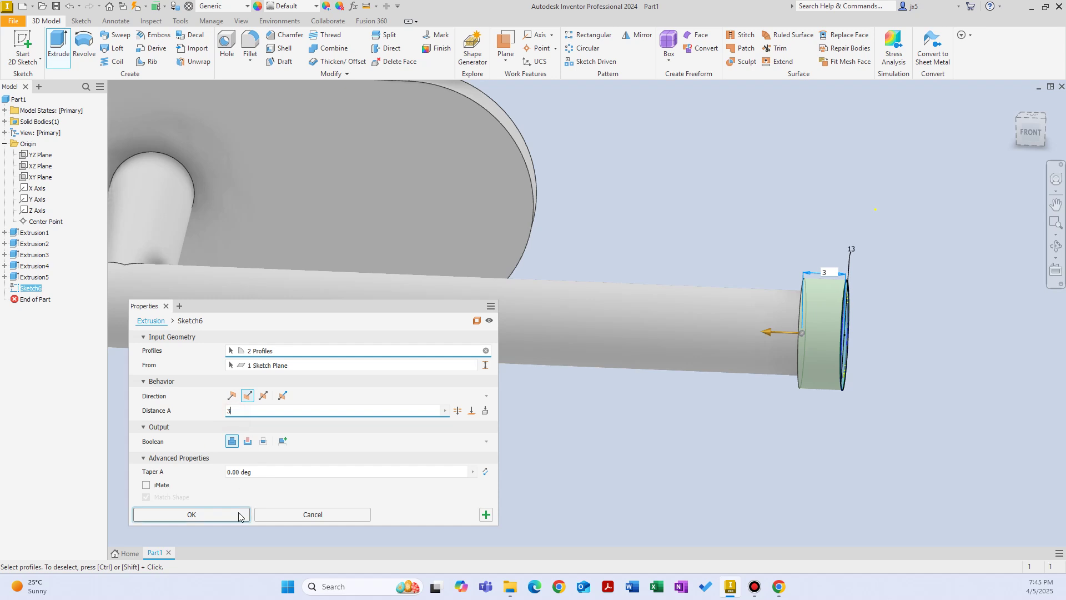
{"action": "left_click", "coordinate": [191, 515]}
Examine the crossbar's end cap, compare it with Chrome's reference image and return to Inventor.
{"action": "key", "text": "F6"}
{"action": "middle_click_drag", "start_coordinate": [695, 425], "coordinate": [888, 360], "text": "shift"}
{"action": "scroll", "coordinate": [802, 305], "scroll_direction": "up", "scroll_amount": 3}
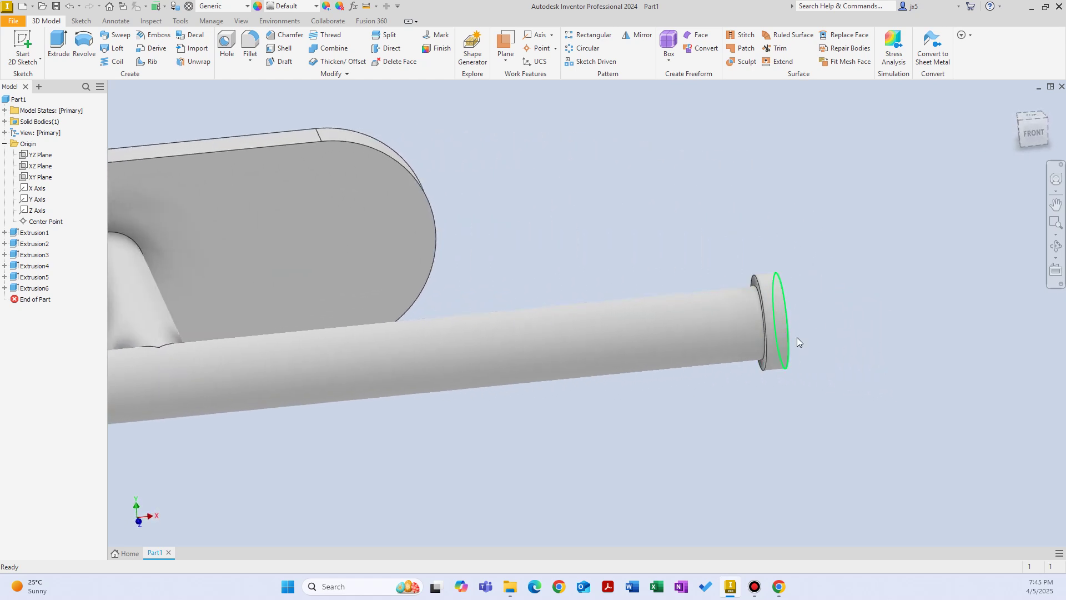
{"action": "middle_click_drag", "start_coordinate": [801, 401], "coordinate": [777, 444], "text": "shift"}
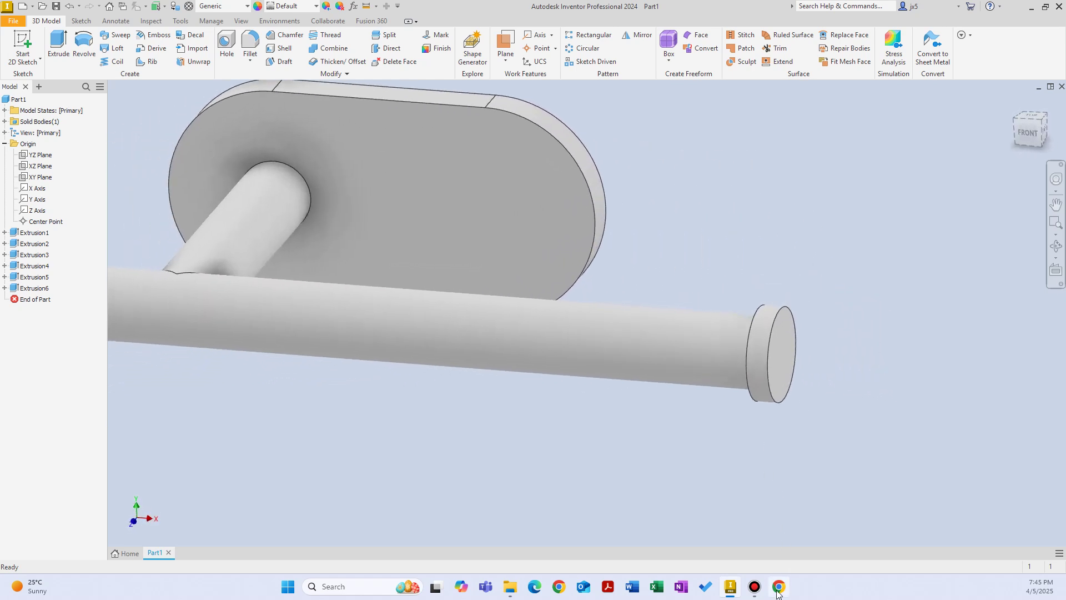
{"action": "left_click", "coordinate": [778, 592]}
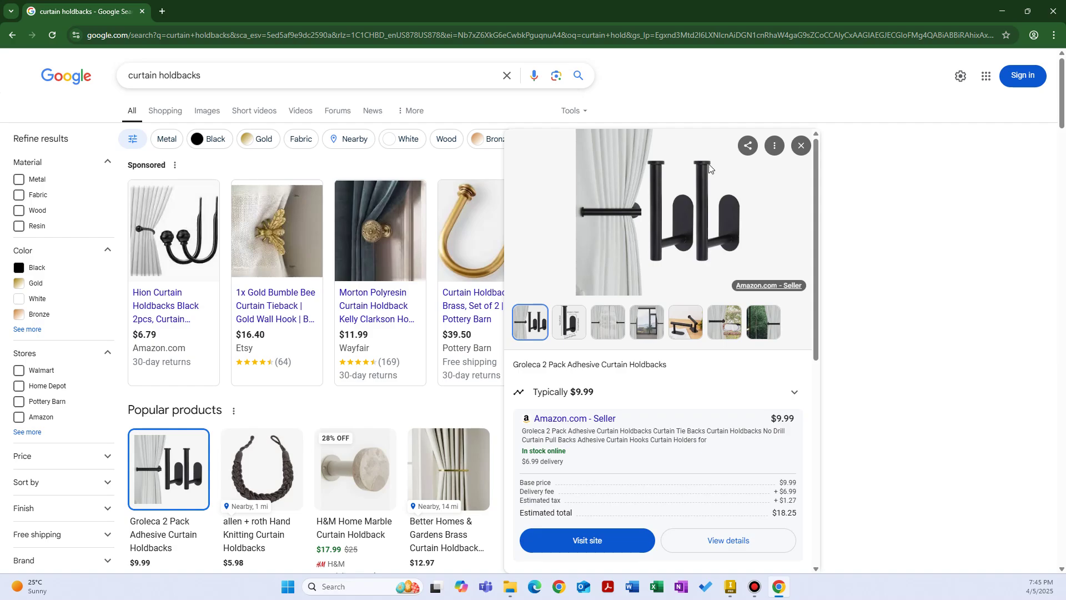
{"action": "left_click", "coordinate": [779, 588]}
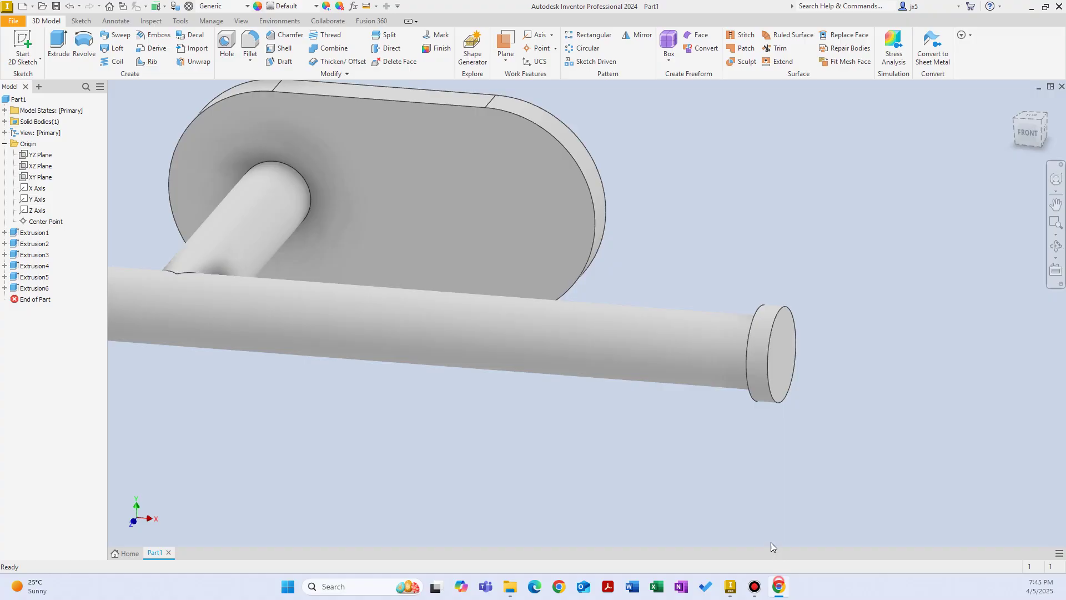
Start a 2 mm fillet with the arm's edge at the base plate and both edges of the arm-to-crossbar joint.
{"action": "middle_click_drag", "start_coordinate": [648, 429], "coordinate": [551, 288], "text": "shift"}
{"action": "scroll", "coordinate": [538, 251], "scroll_direction": "up", "scroll_amount": 3}
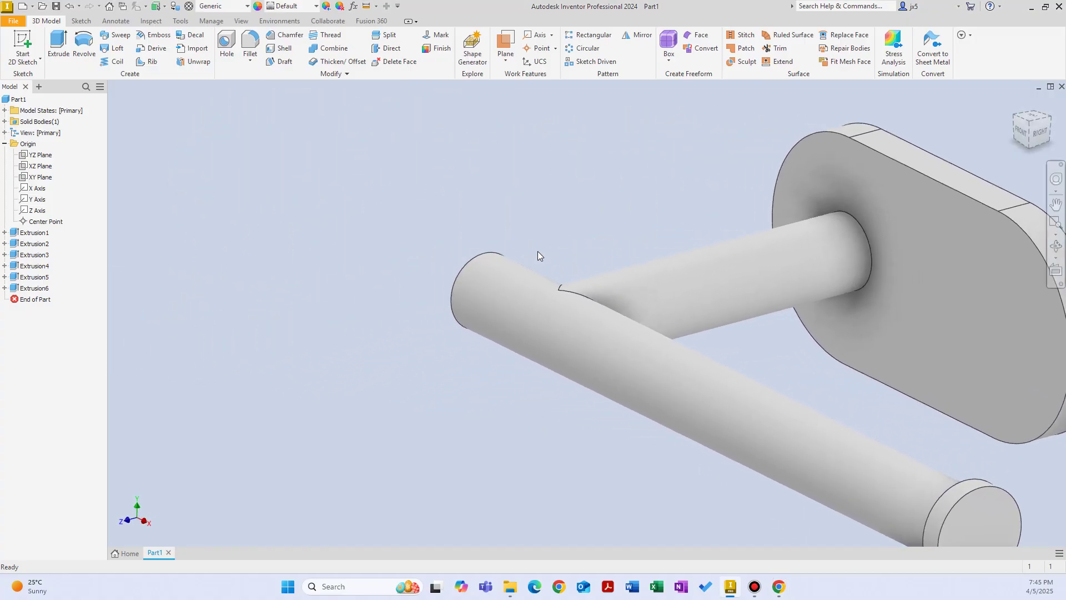
{"action": "middle_click_drag", "start_coordinate": [573, 205], "coordinate": [469, 146], "text": "shift"}
{"action": "scroll", "coordinate": [641, 255], "scroll_direction": "up", "scroll_amount": 2}
{"action": "scroll", "coordinate": [642, 256], "scroll_direction": "down", "scroll_amount": 2}
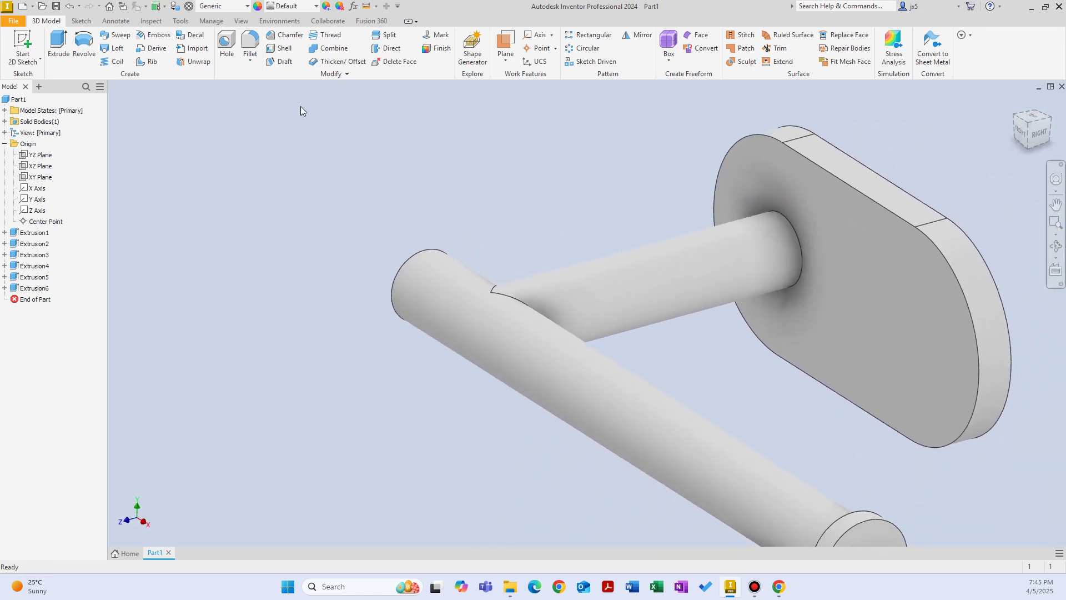
{"action": "left_click", "coordinate": [252, 40]}
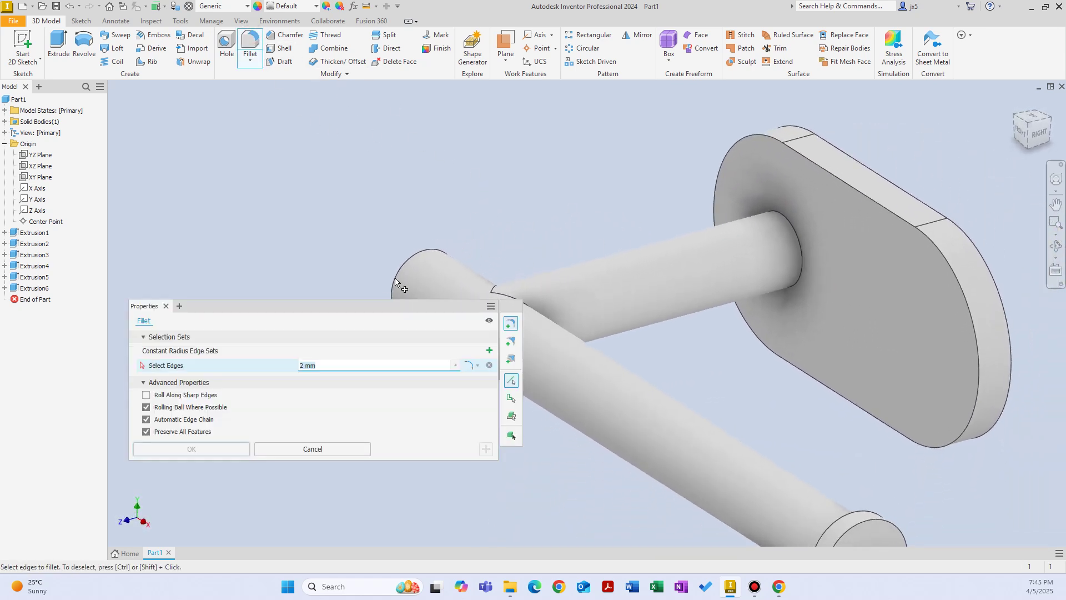
{"action": "left_click_drag", "start_coordinate": [358, 305], "coordinate": [308, 66]}
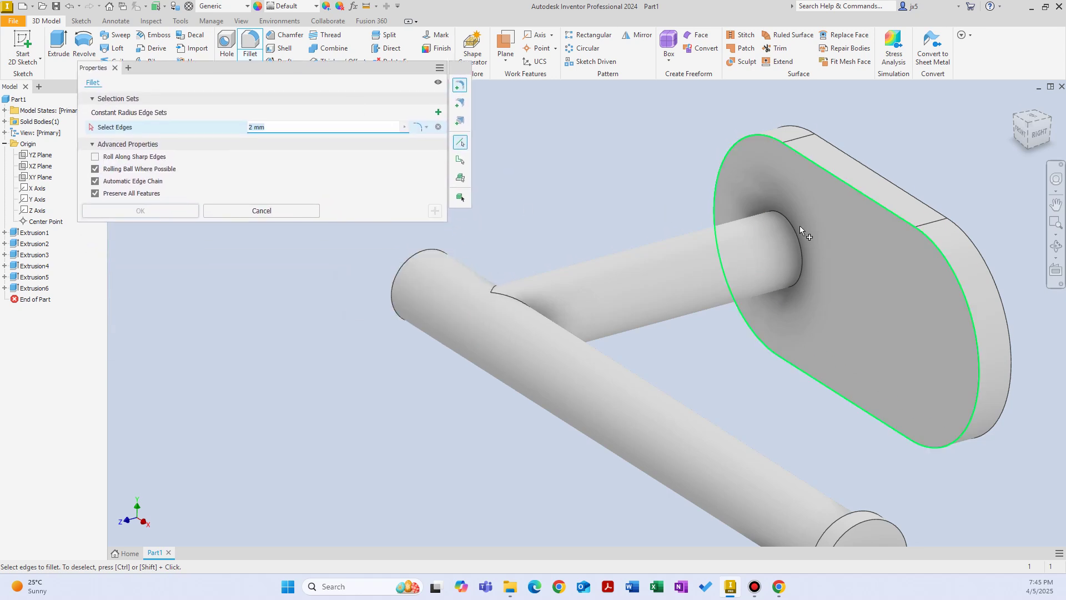
{"action": "left_click", "coordinate": [796, 244]}
{"action": "middle_click_drag", "start_coordinate": [789, 315], "coordinate": [564, 311], "text": "shift"}
{"action": "left_click", "coordinate": [541, 305]}
{"action": "scroll", "coordinate": [571, 313], "scroll_direction": "up", "scroll_amount": 3}
{"action": "left_click", "coordinate": [564, 312]}
Add the crossbar's uncapped end edge to the 2 mm fillet set and apply the fillet.
{"action": "scroll", "coordinate": [766, 347], "scroll_direction": "down", "scroll_amount": 5}
{"action": "middle_click_drag", "start_coordinate": [802, 283], "coordinate": [545, 400], "text": "shift"}
{"action": "left_click", "coordinate": [552, 385]}
{"action": "middle_click_drag", "start_coordinate": [671, 452], "coordinate": [833, 371], "text": "shift"}
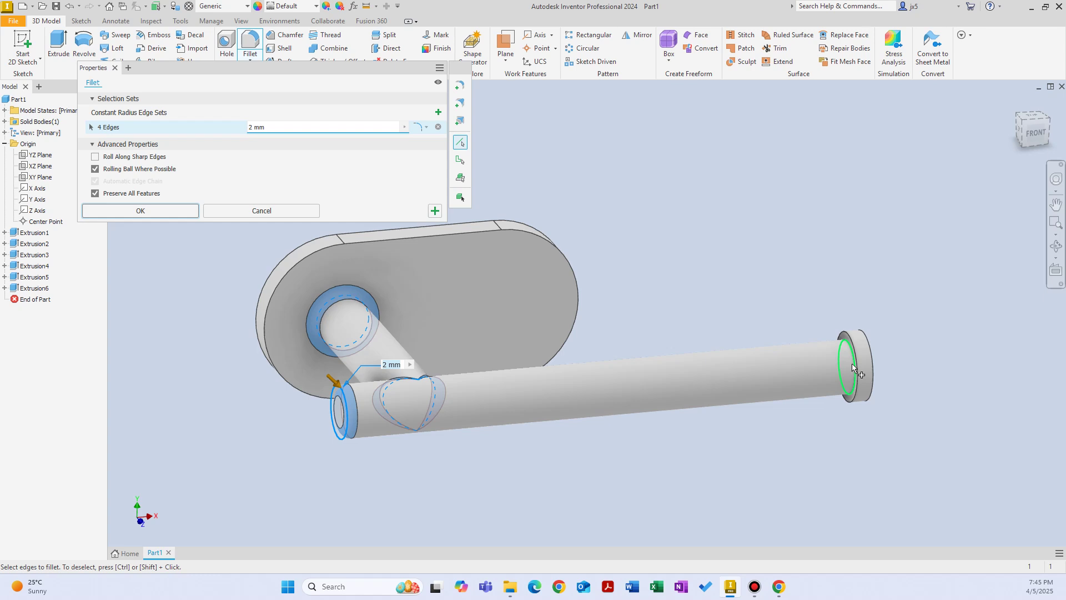
{"action": "middle_click_drag", "start_coordinate": [326, 191], "coordinate": [676, 292], "text": "shift"}
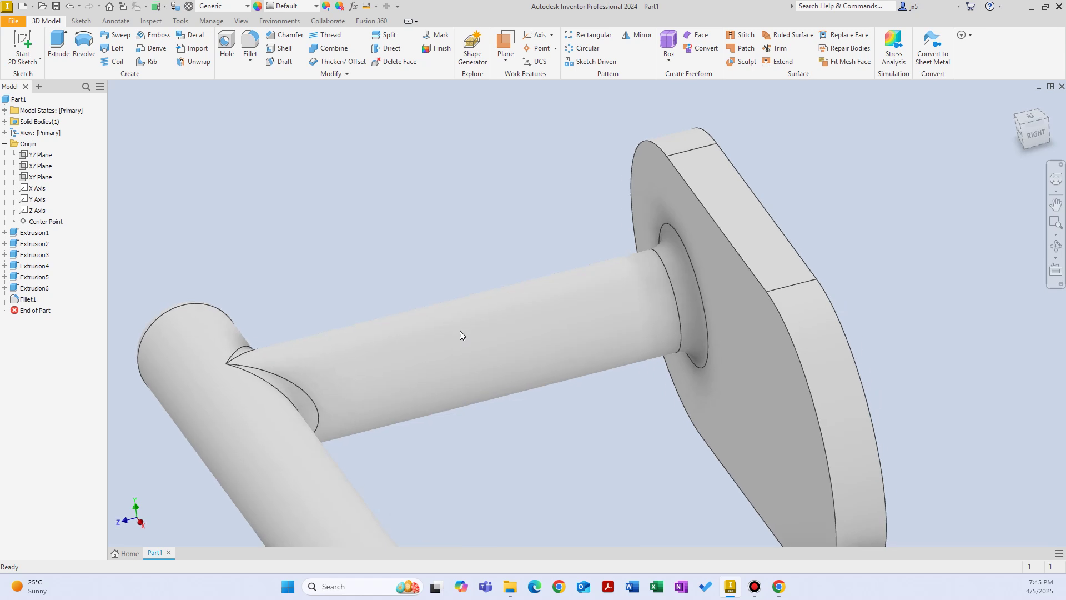
Examine the filleted holdback from several angles, including the joint, base plate and straight front view.
{"action": "middle_click_drag", "start_coordinate": [480, 328], "coordinate": [393, 333], "text": "shift"}
{"action": "scroll", "coordinate": [392, 333], "scroll_direction": "down", "scroll_amount": 5}
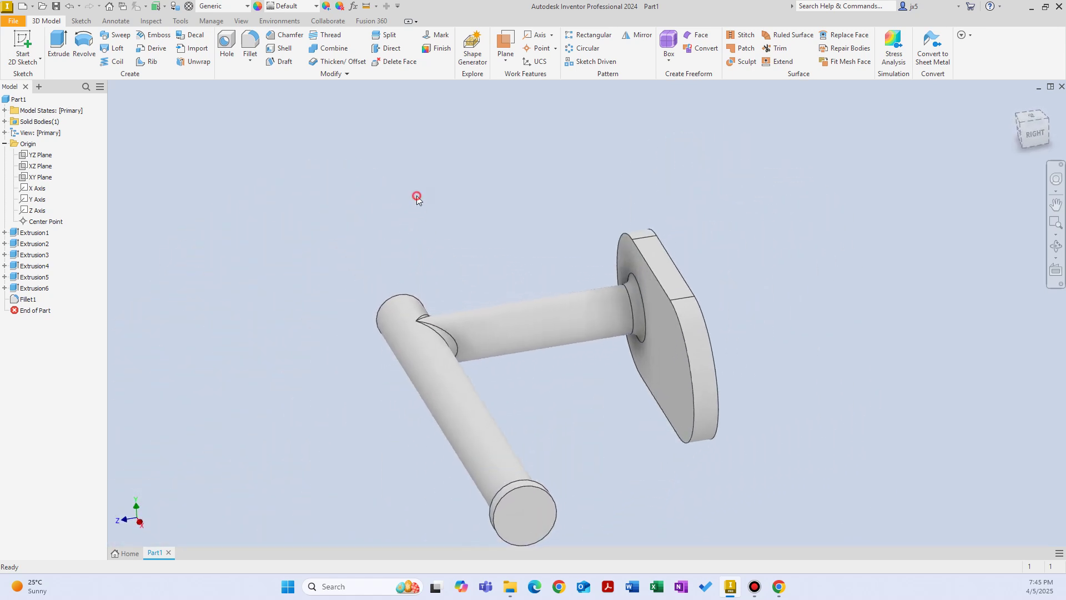
{"action": "middle_click_drag", "start_coordinate": [644, 211], "coordinate": [670, 291], "text": "shift"}
{"action": "key", "text": "F6"}
{"action": "scroll", "coordinate": [671, 299], "scroll_direction": "up", "scroll_amount": 5}
{"action": "key", "text": "F5"}
{"action": "key", "text": "F5"}
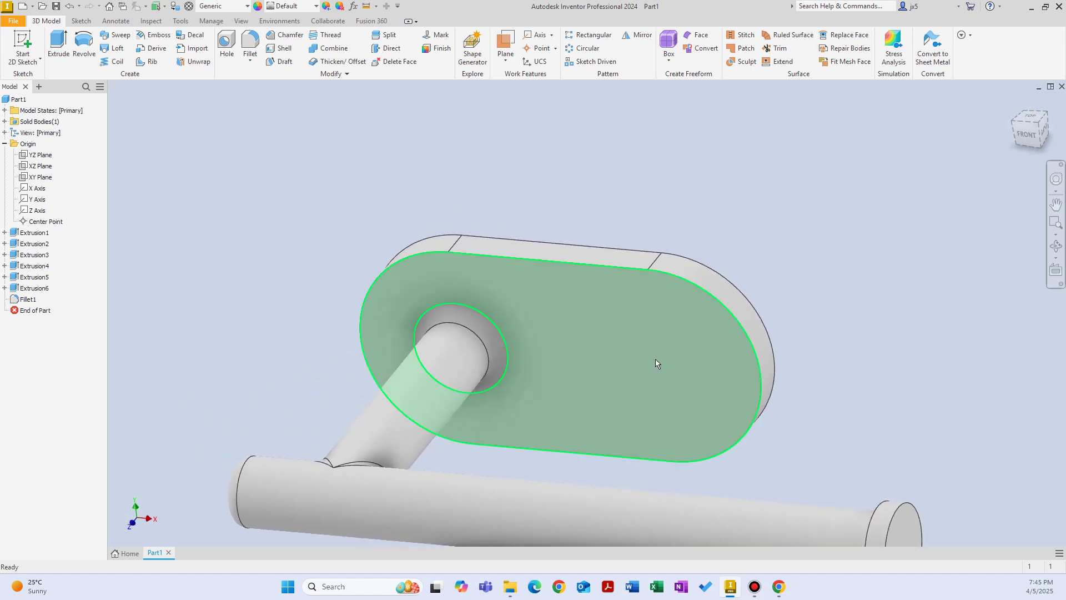
{"action": "key", "text": "F5"}
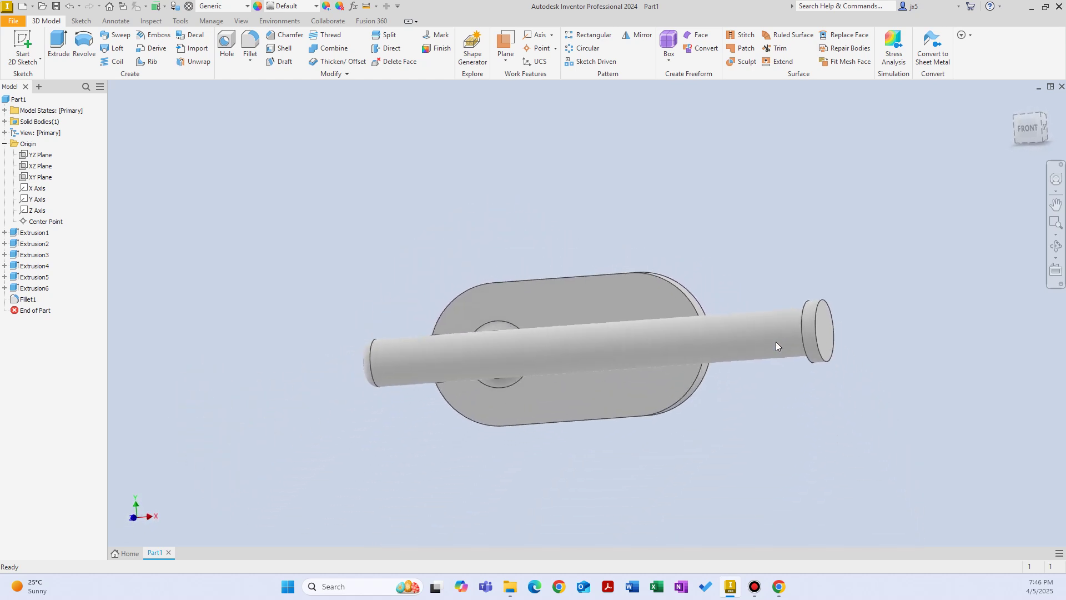
{"action": "key", "text": "F5"}
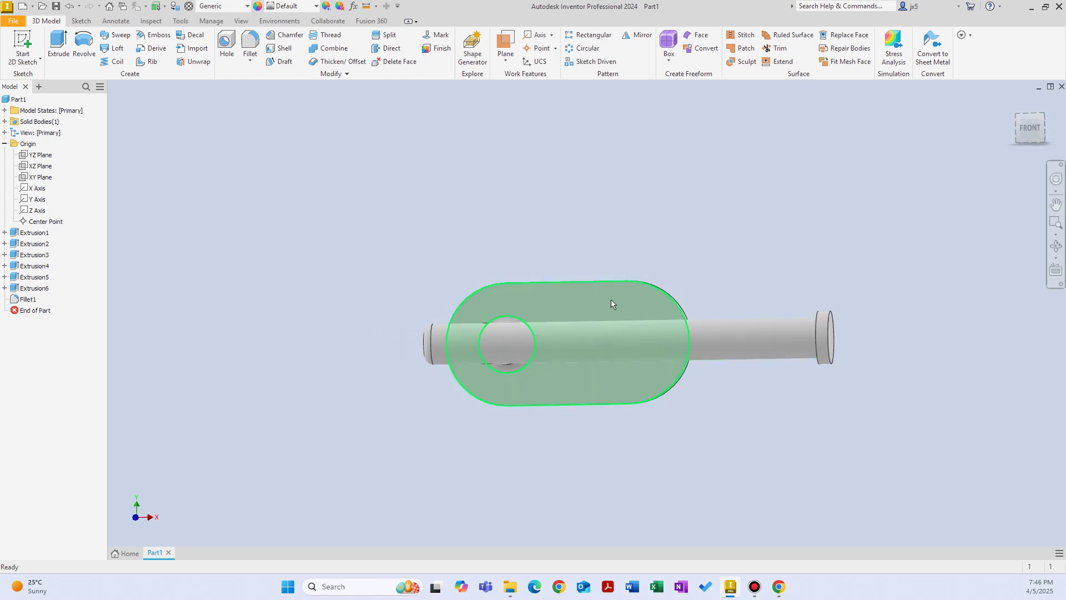
{"action": "key", "text": "F5"}
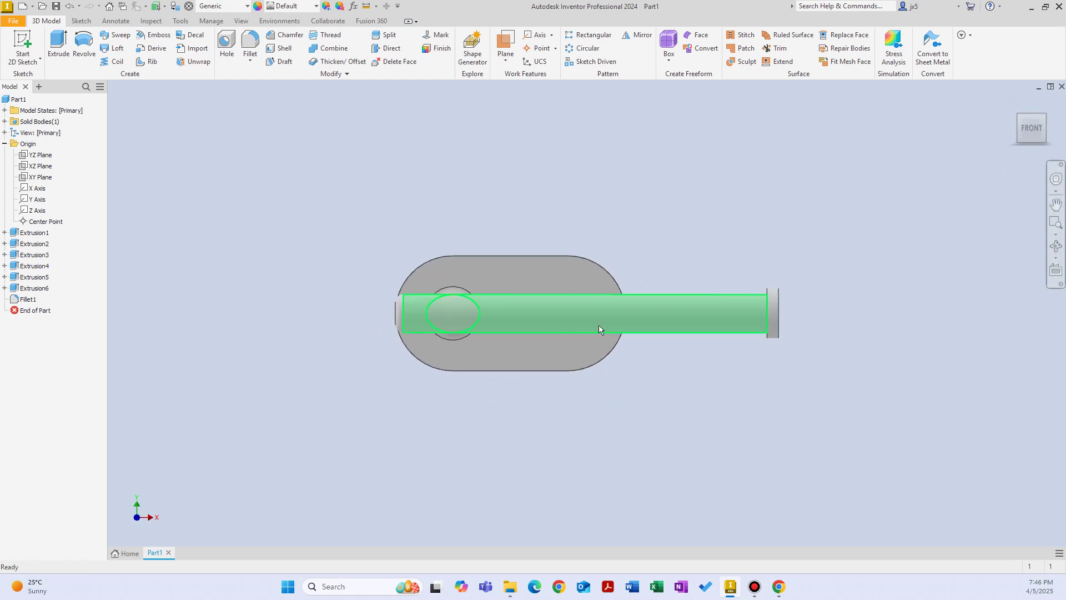
Create a sketch on the base plate's front face and project the face's outline into it.
{"action": "left_click", "coordinate": [549, 275]}
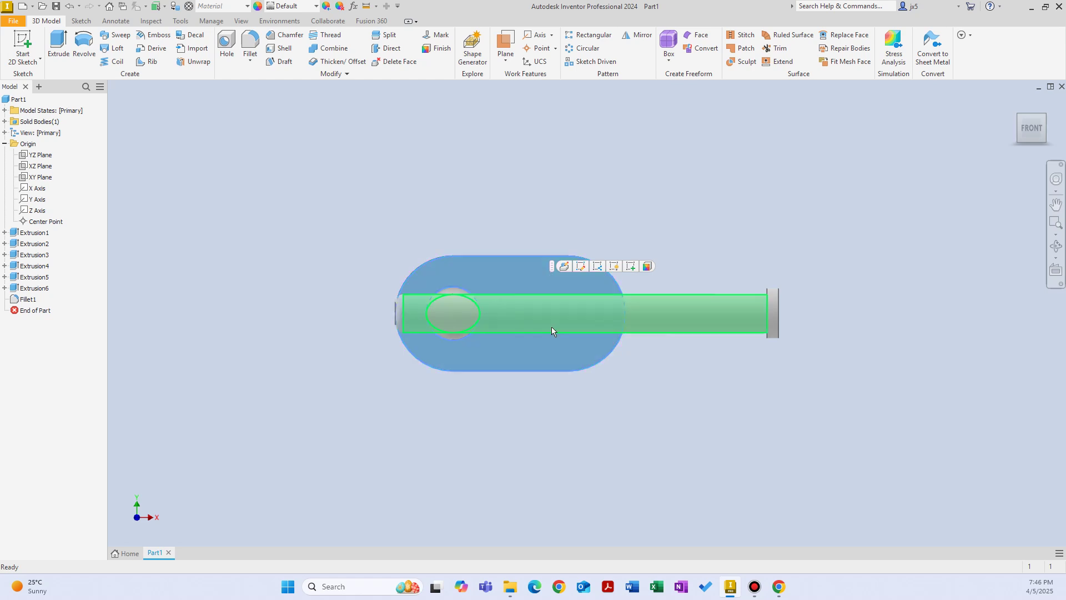
{"action": "left_click", "coordinate": [562, 217]}
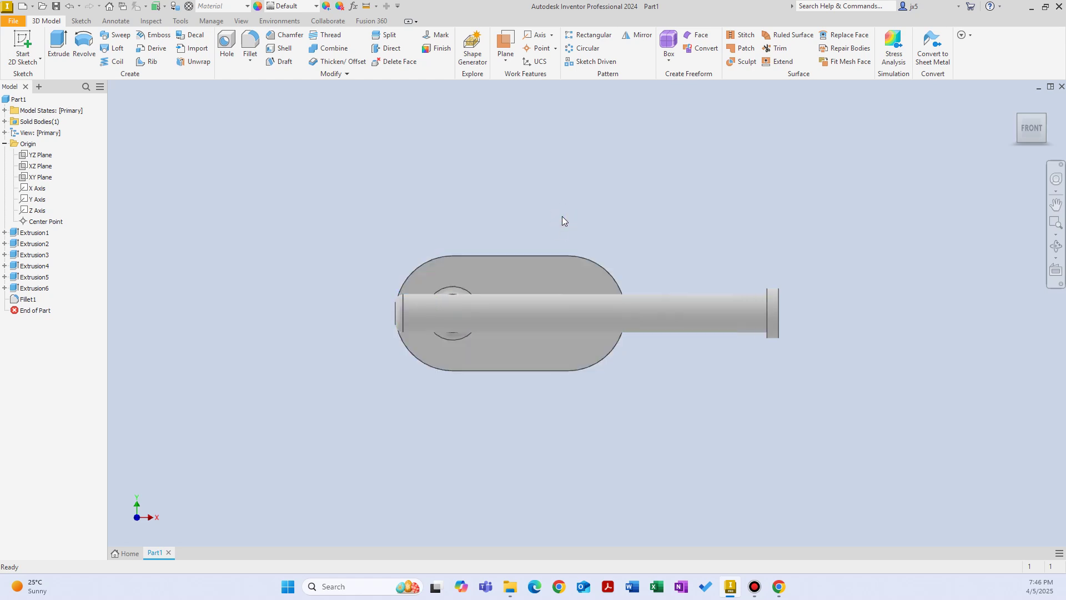
{"action": "left_click", "coordinate": [565, 278]}
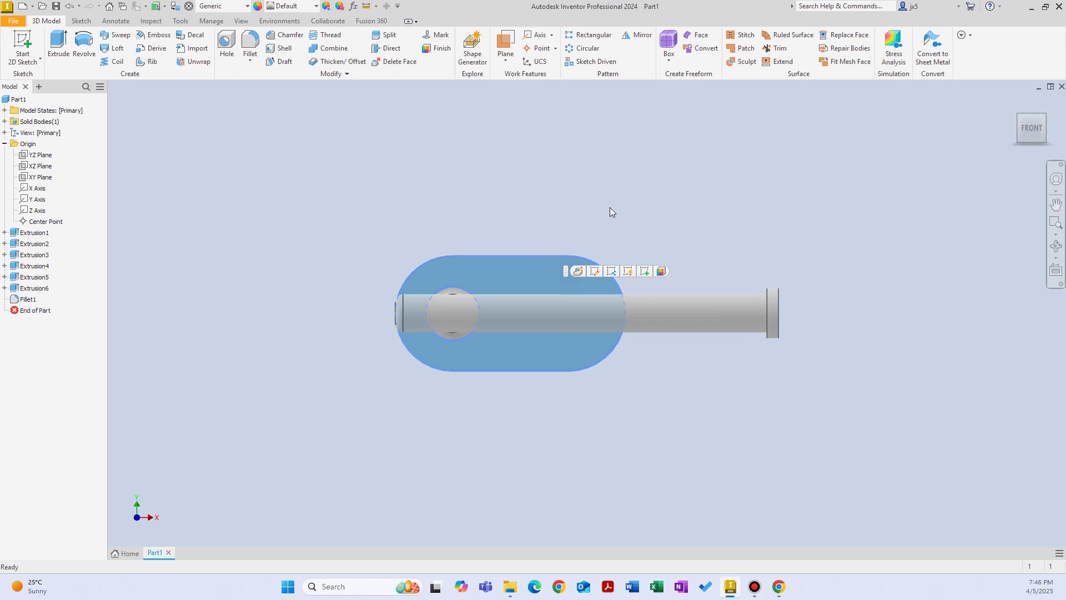
{"action": "left_click", "coordinate": [644, 270]}
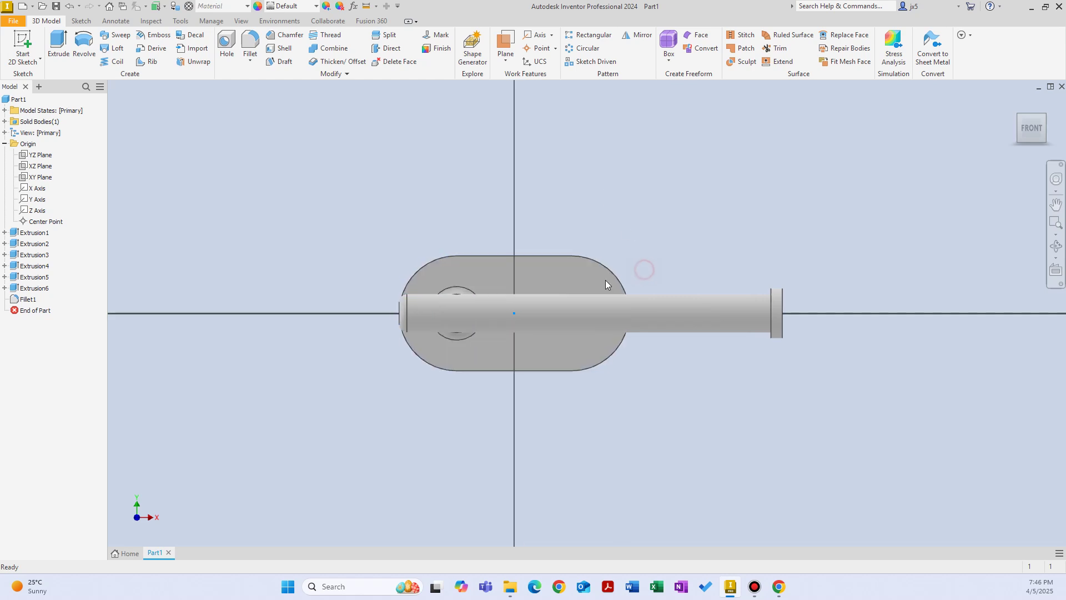
{"action": "right_click", "coordinate": [661, 201]}
{"action": "left_click", "coordinate": [714, 216]}
{"action": "left_click", "coordinate": [647, 266]}
{"action": "right_click", "coordinate": [709, 186]}
{"action": "left_click", "coordinate": [765, 187]}
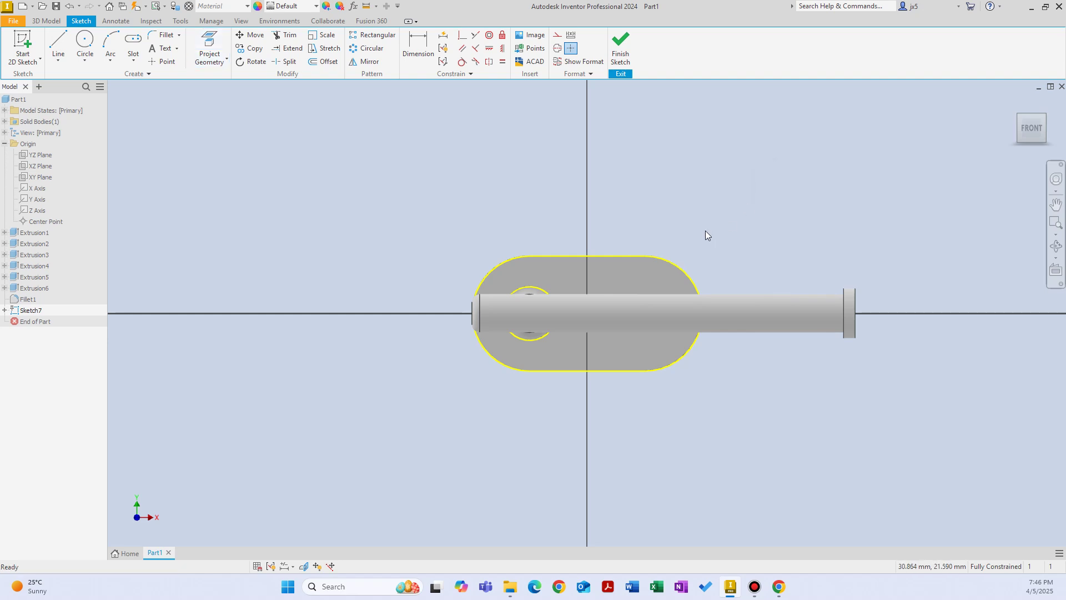
Sketch a circle on the base plate beside the arm, above the horizontal centreline.
{"action": "scroll", "coordinate": [704, 230], "scroll_direction": "down", "scroll_amount": 5}
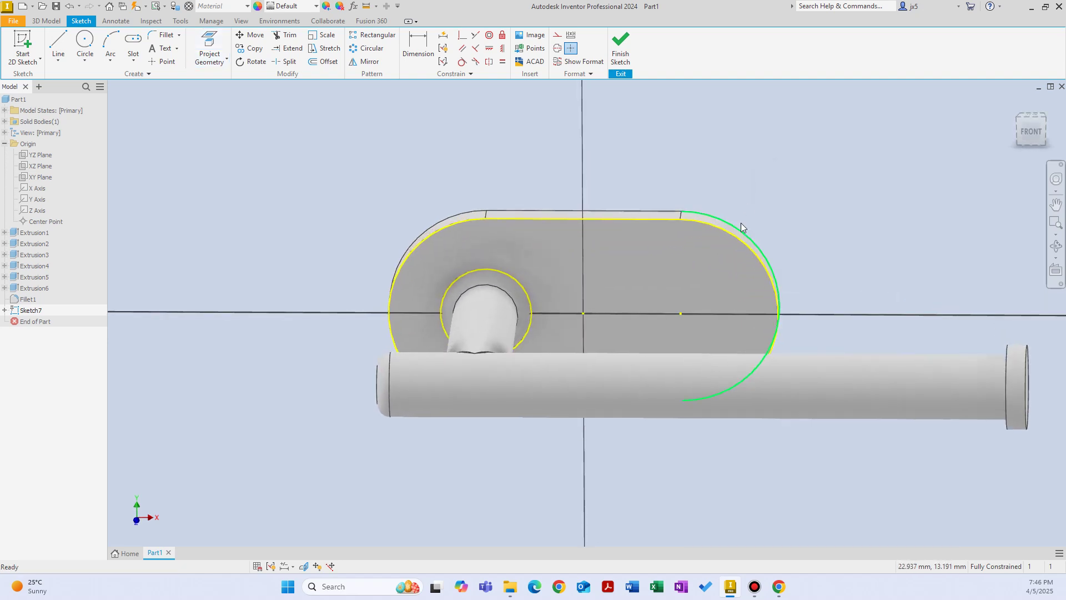
{"action": "scroll", "coordinate": [777, 199], "scroll_direction": "down", "scroll_amount": 4}
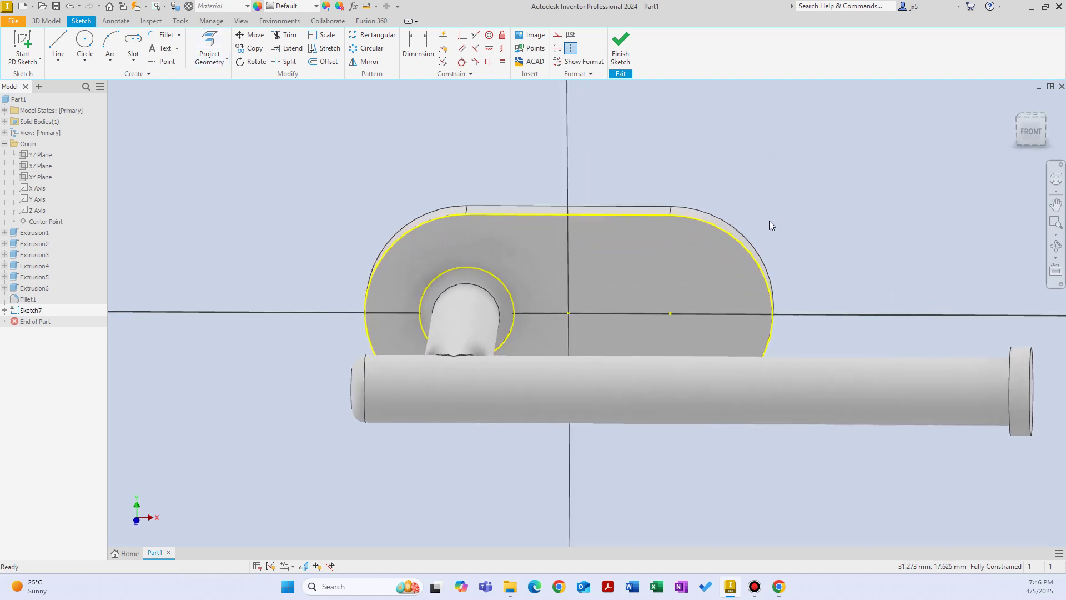
{"action": "scroll", "coordinate": [731, 278], "scroll_direction": "down", "scroll_amount": 2}
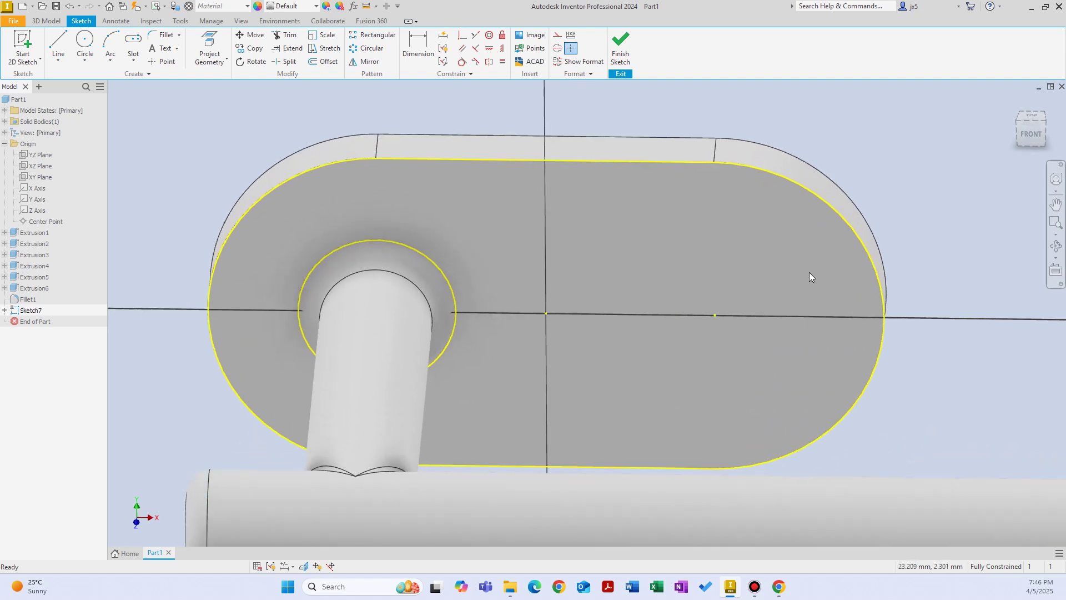
{"action": "scroll", "coordinate": [834, 261], "scroll_direction": "up", "scroll_amount": 5}
{"action": "right_click", "coordinate": [810, 165]}
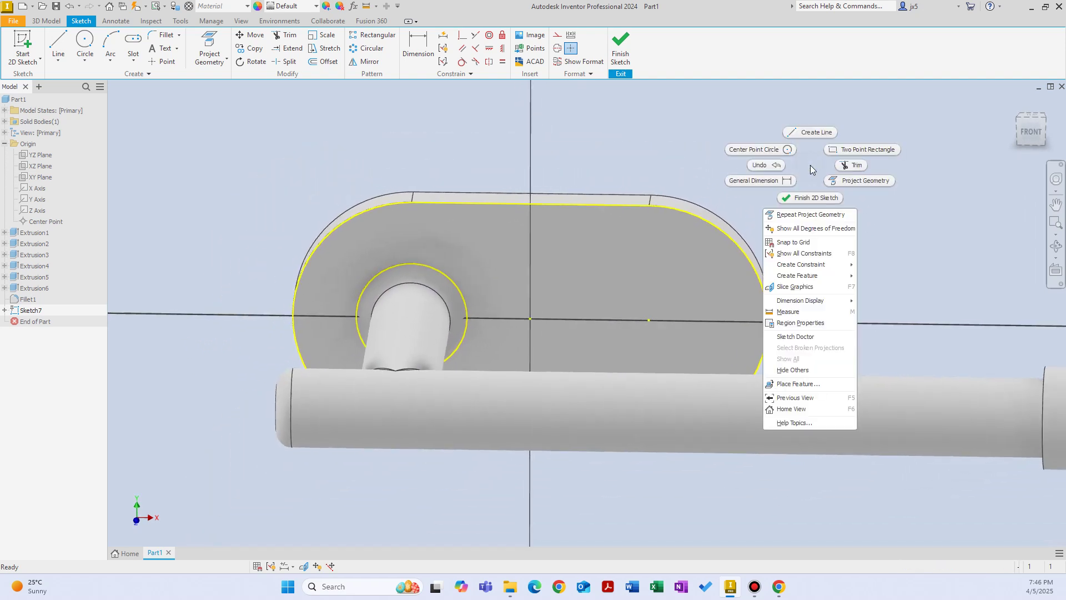
{"action": "left_click", "coordinate": [786, 149]}
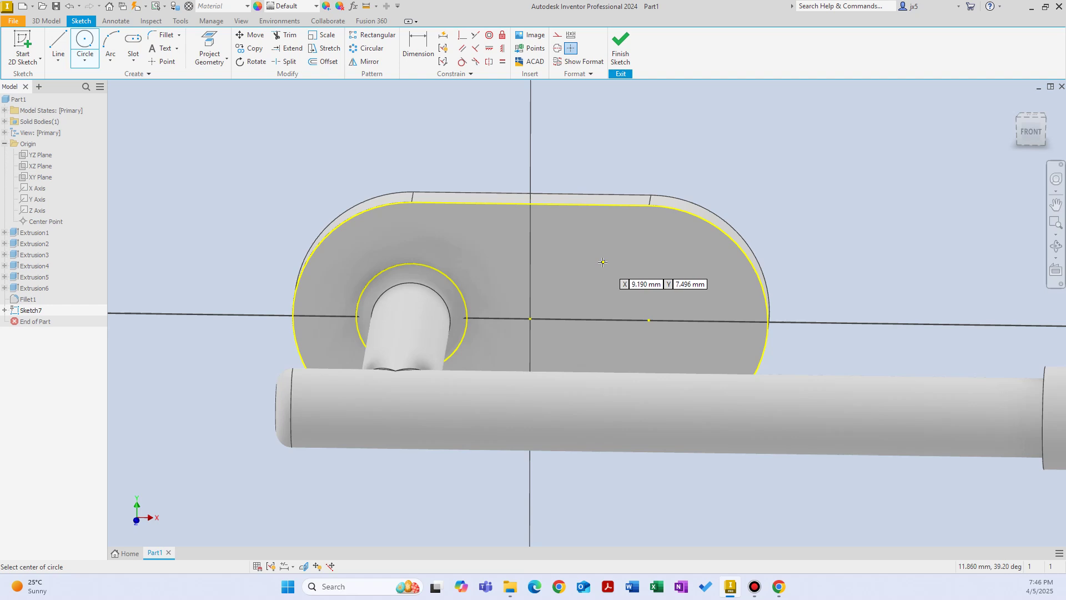
{"action": "left_click", "coordinate": [601, 265]}
{"action": "left_click", "coordinate": [615, 243]}
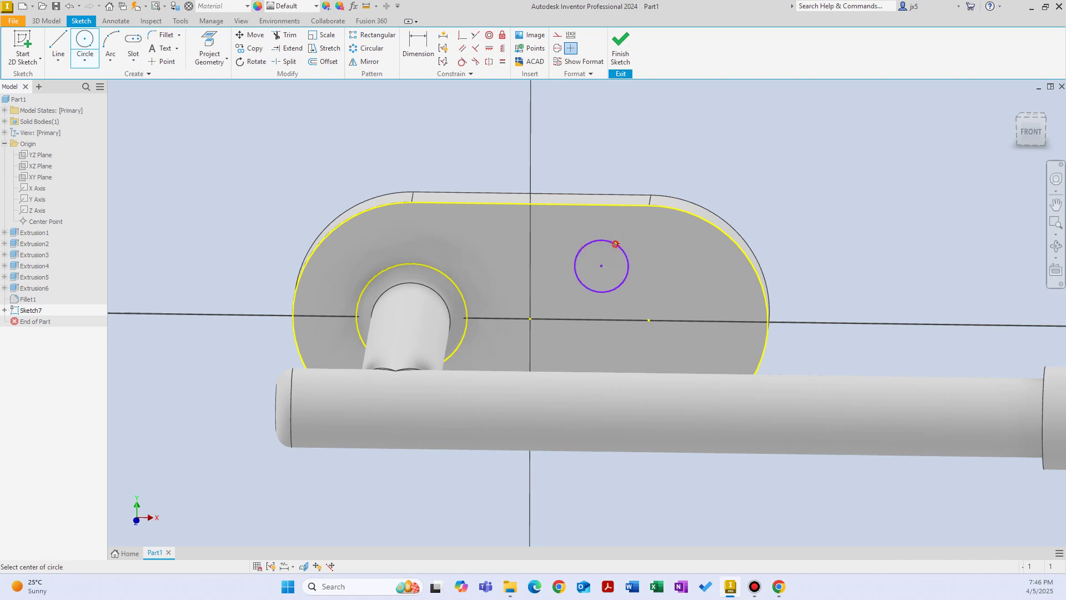
{"action": "right_click", "coordinate": [692, 165]}
{"action": "left_click", "coordinate": [723, 163]}
Sketch a second circle about 4.8 mm in diameter below the horizontal centreline, directly under the first circle.
{"action": "right_click", "coordinate": [855, 272]}
{"action": "left_click", "coordinate": [803, 278]}
{"action": "left_click", "coordinate": [600, 363]}
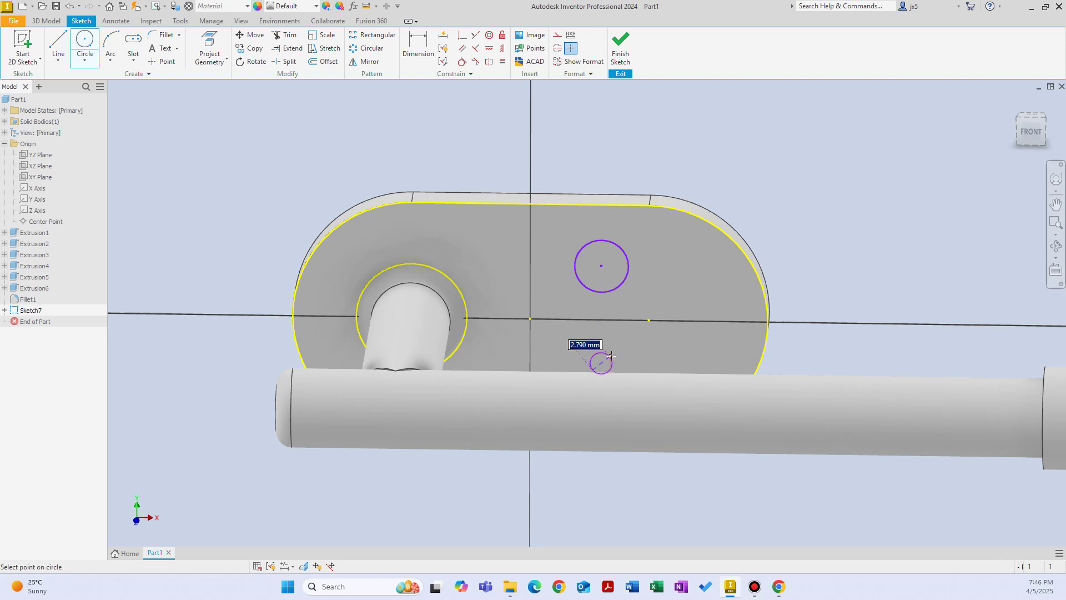
{"action": "left_click", "coordinate": [615, 348]}
{"action": "right_click", "coordinate": [817, 203]}
{"action": "left_click", "coordinate": [863, 204]}
Constrain the upper and lower circles on the base plate to equal size.
{"action": "key", "text": "F6"}
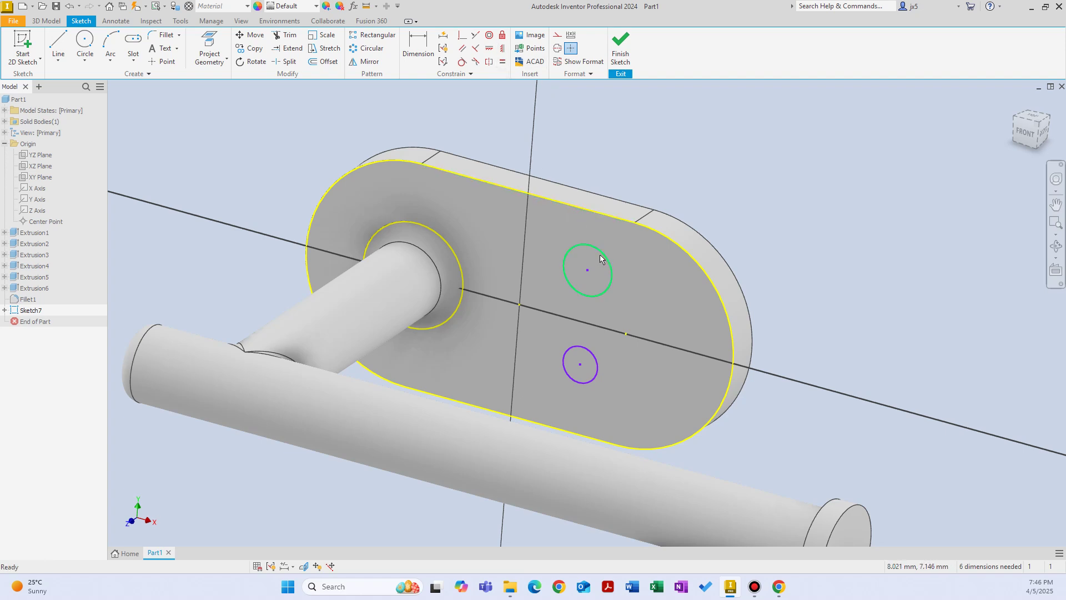
{"action": "left_click", "coordinate": [592, 352]}
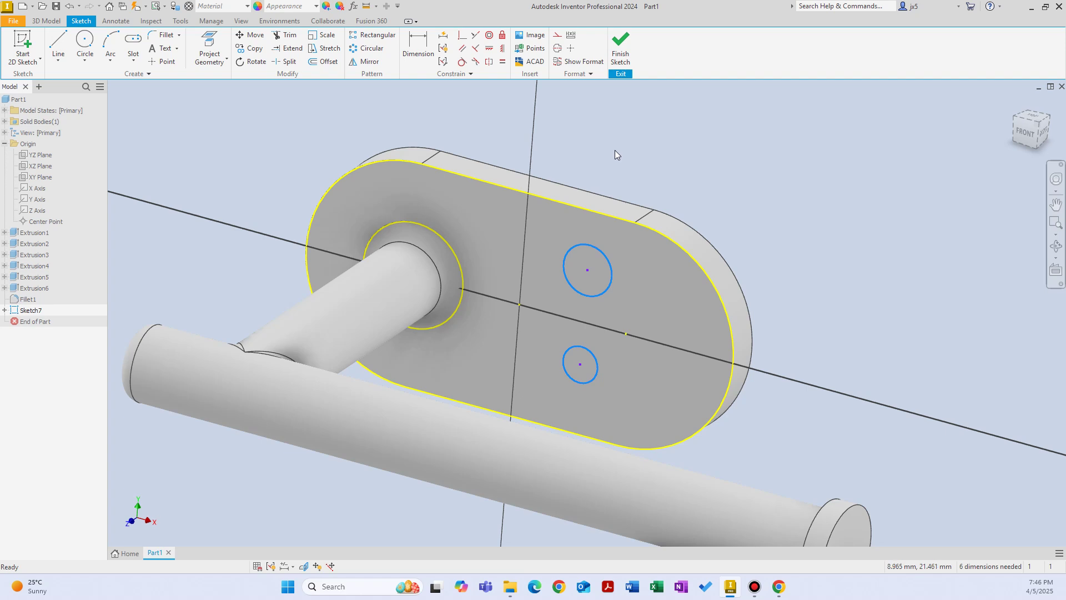
{"action": "left_click", "coordinate": [503, 62]}
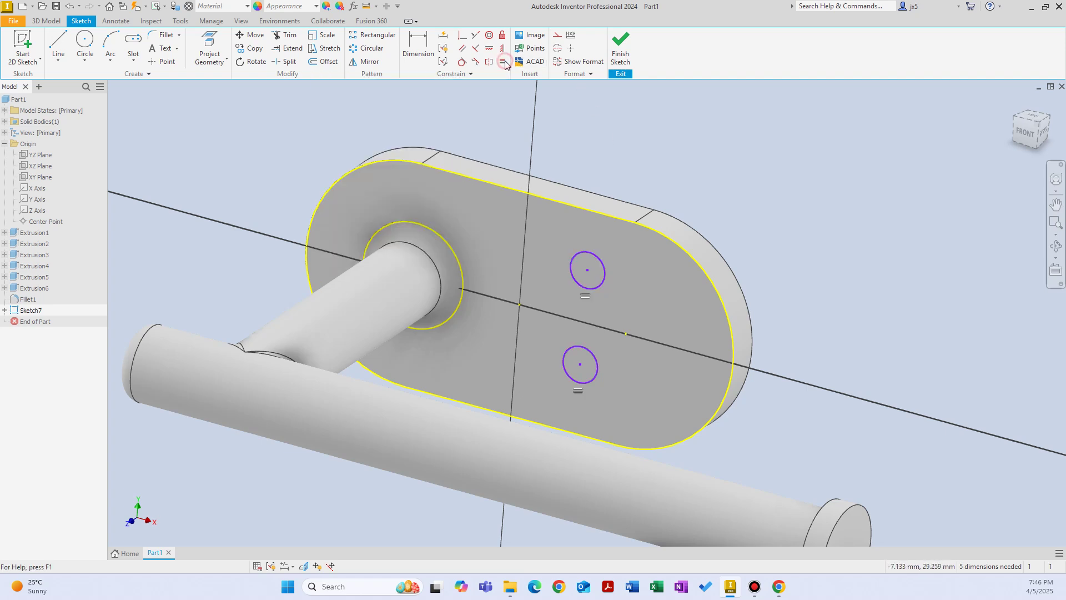
{"action": "right_click", "coordinate": [677, 154]}
{"action": "left_click", "coordinate": [700, 156]}
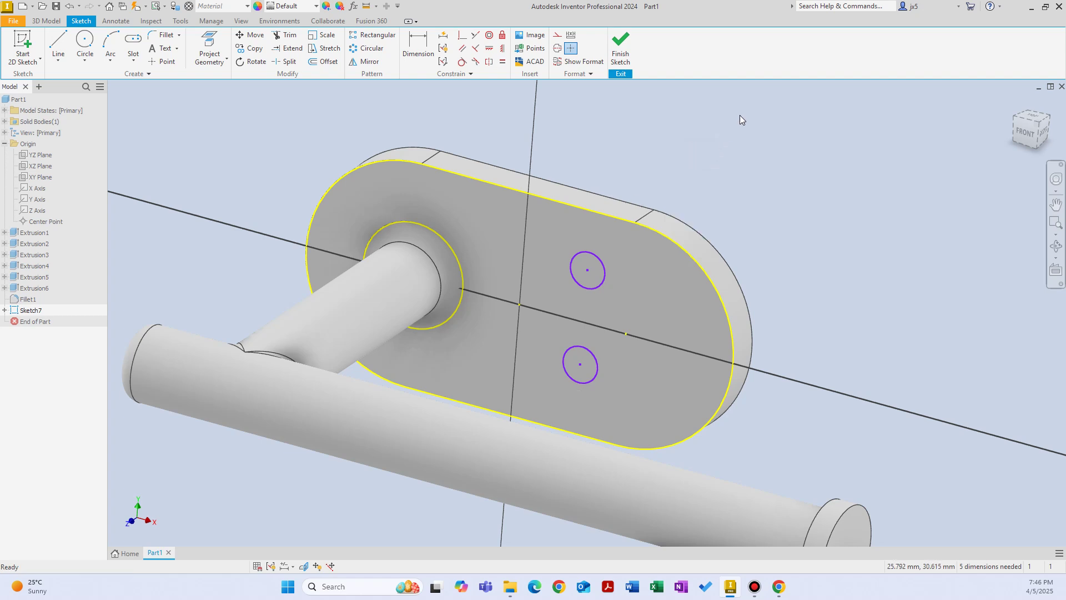
Dimension the upper circle's diameter at 5 mm.
{"action": "right_click", "coordinate": [740, 116]}
{"action": "left_click", "coordinate": [716, 130]}
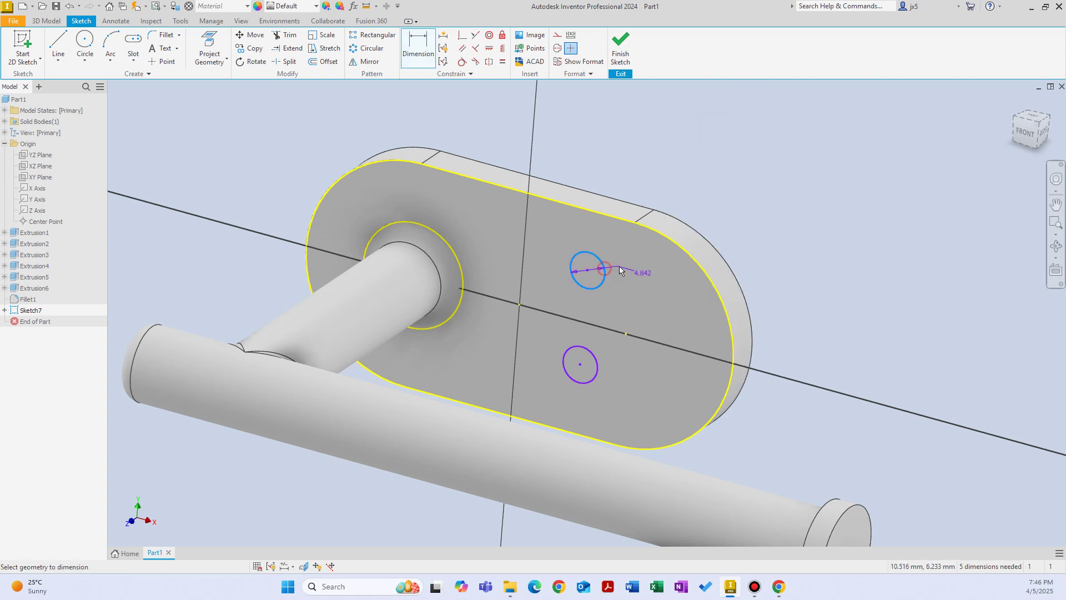
{"action": "left_click", "coordinate": [624, 270]}
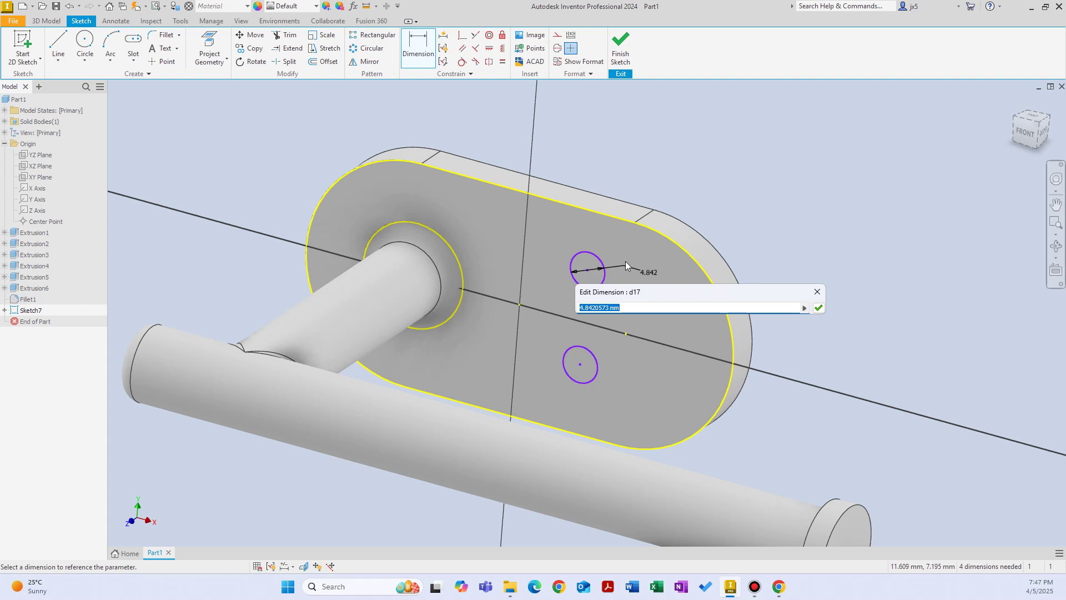
{"action": "type", "text": "5"}
{"action": "key", "text": "Return"}
{"action": "right_click", "coordinate": [724, 139]}
{"action": "left_click", "coordinate": [763, 135]}
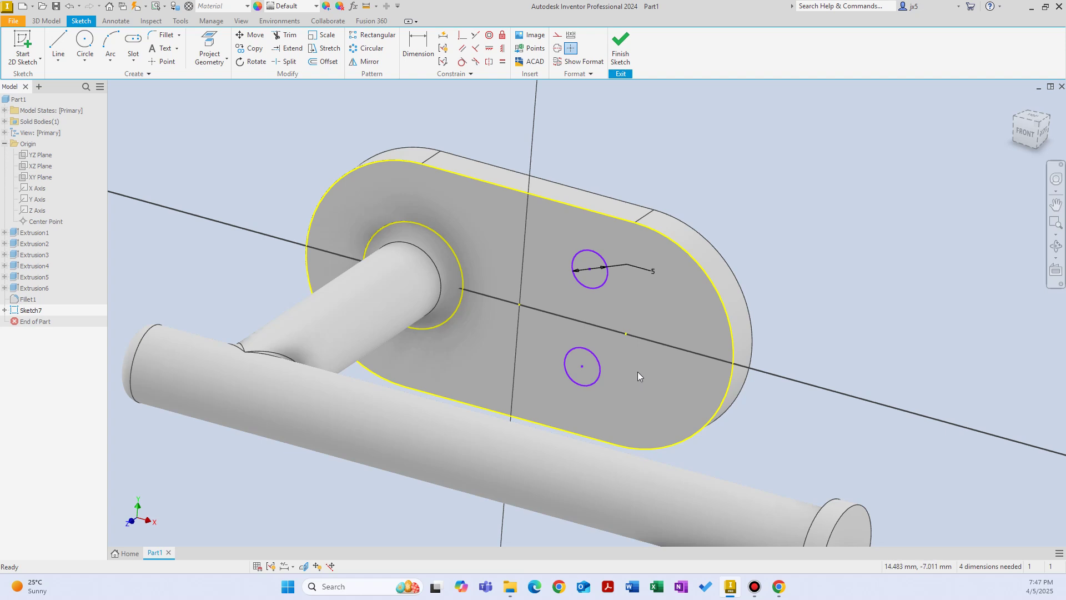
{"action": "right_click", "coordinate": [757, 151]}
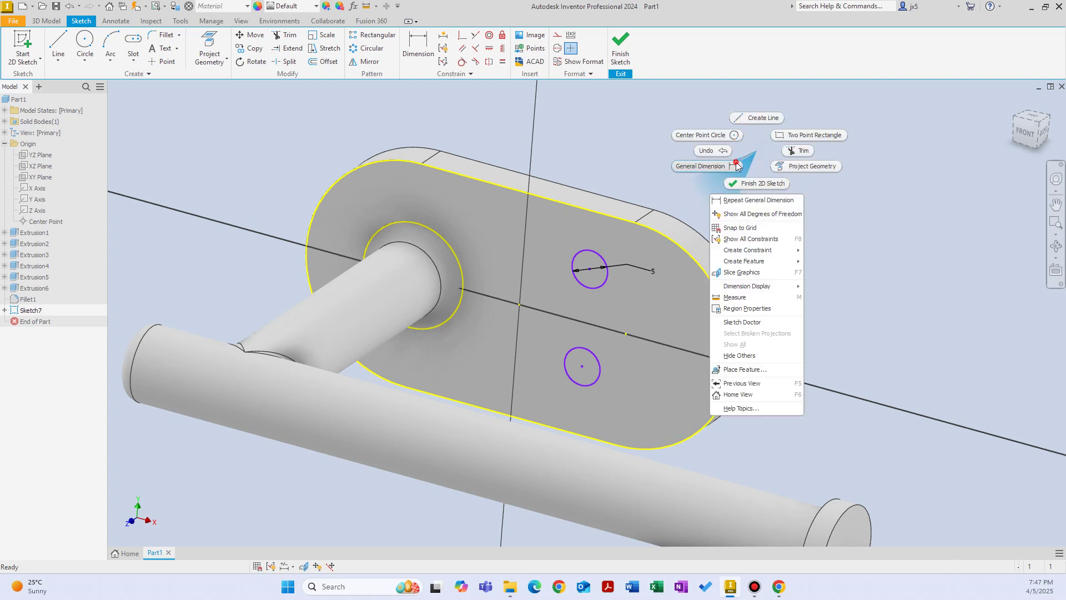
{"action": "left_click", "coordinate": [738, 166]}
{"action": "left_click", "coordinate": [589, 269]}
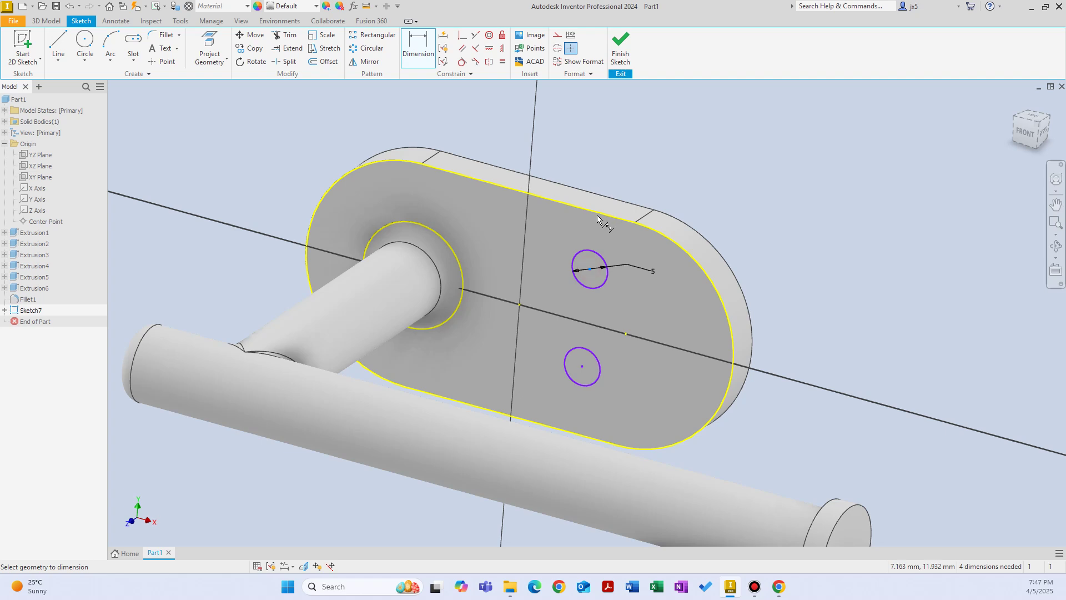
{"action": "left_click", "coordinate": [600, 213]}
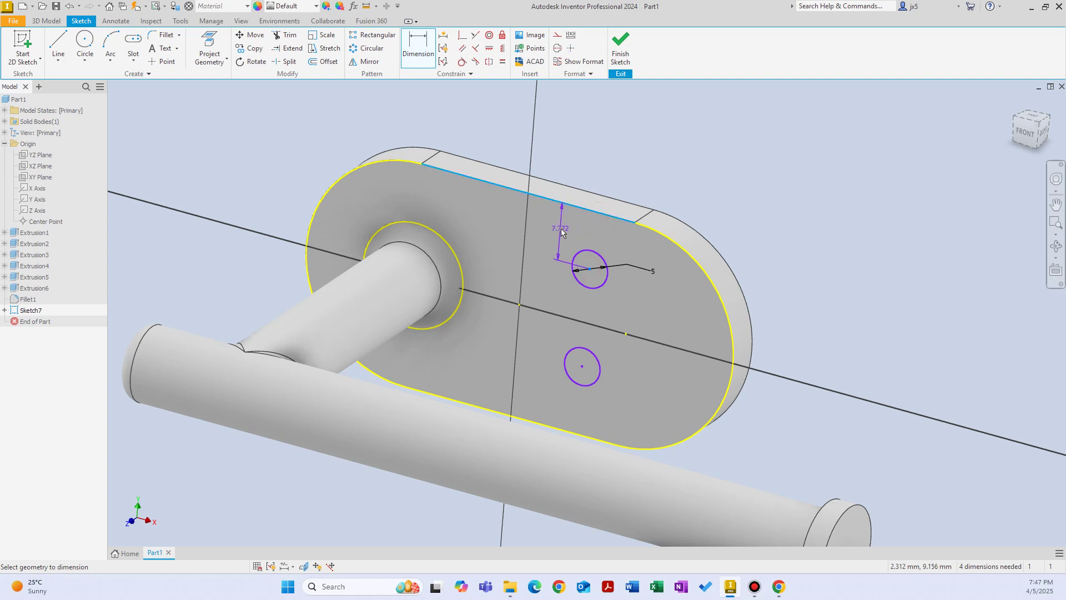
Add a driven reference dimension between the base plate's centre point and its upper straight edge.
{"action": "right_click", "coordinate": [702, 173]}
{"action": "left_click", "coordinate": [669, 185]}
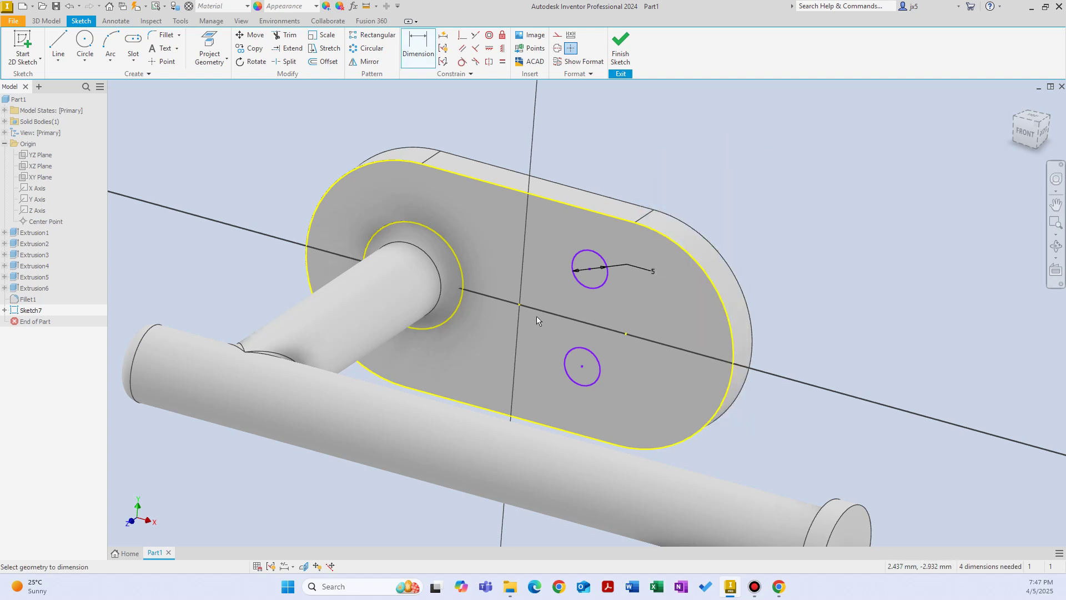
{"action": "left_click", "coordinate": [519, 305]}
{"action": "left_click", "coordinate": [549, 201]}
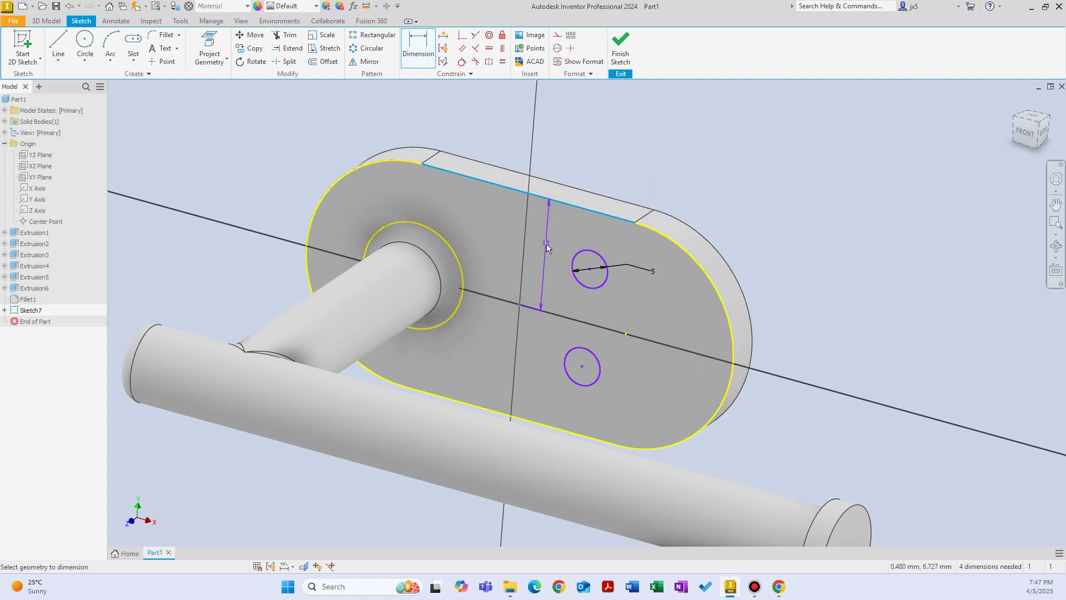
{"action": "left_click", "coordinate": [548, 244]}
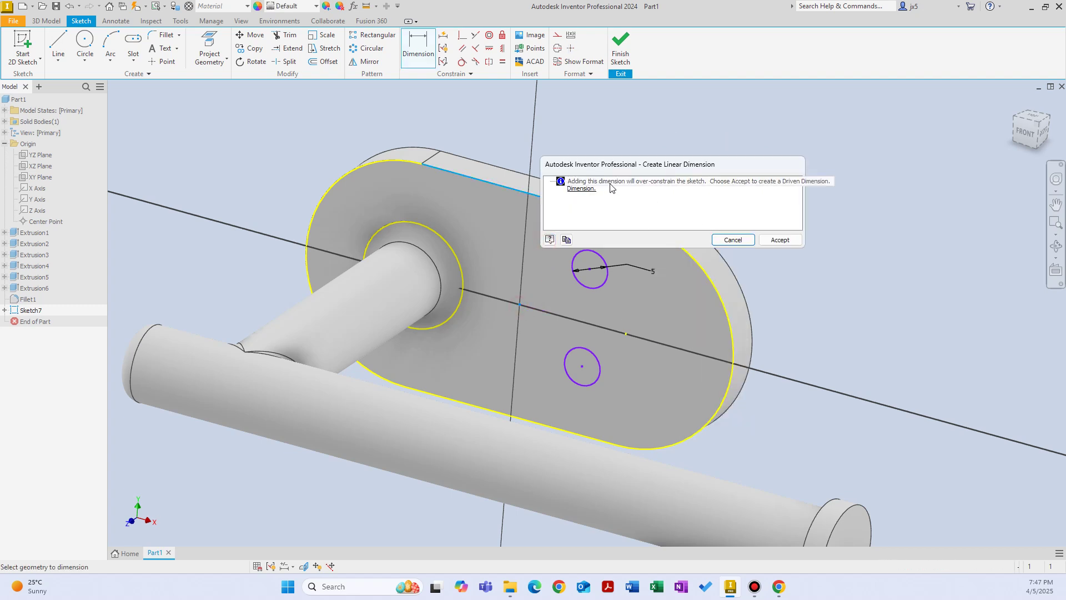
{"action": "left_click_drag", "start_coordinate": [638, 164], "coordinate": [785, 107]}
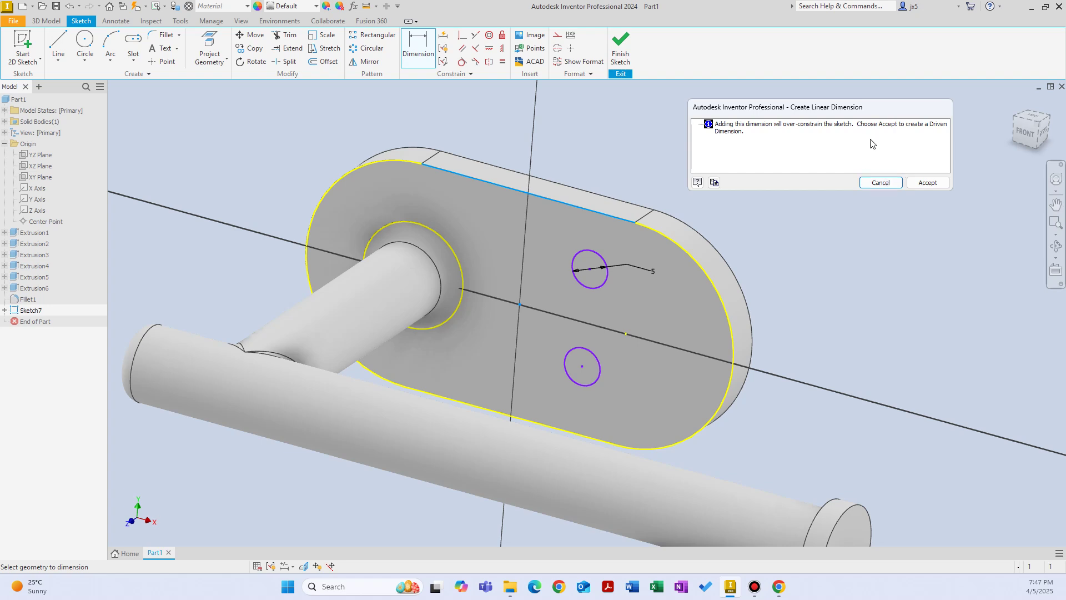
{"action": "left_click", "coordinate": [926, 184]}
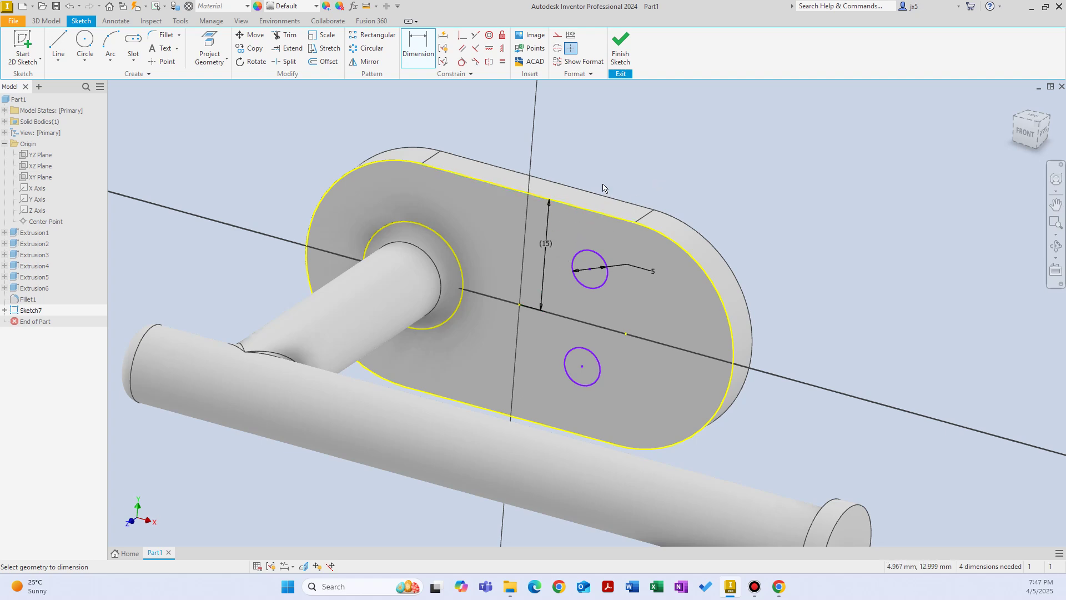
Dimension the upper circle's centre 7.5 mm below the base plate's upper edge.
{"action": "right_click", "coordinate": [662, 148]}
{"action": "left_click", "coordinate": [694, 139]}
{"action": "right_click", "coordinate": [658, 159]}
{"action": "left_click", "coordinate": [672, 191]}
{"action": "left_click", "coordinate": [589, 269]}
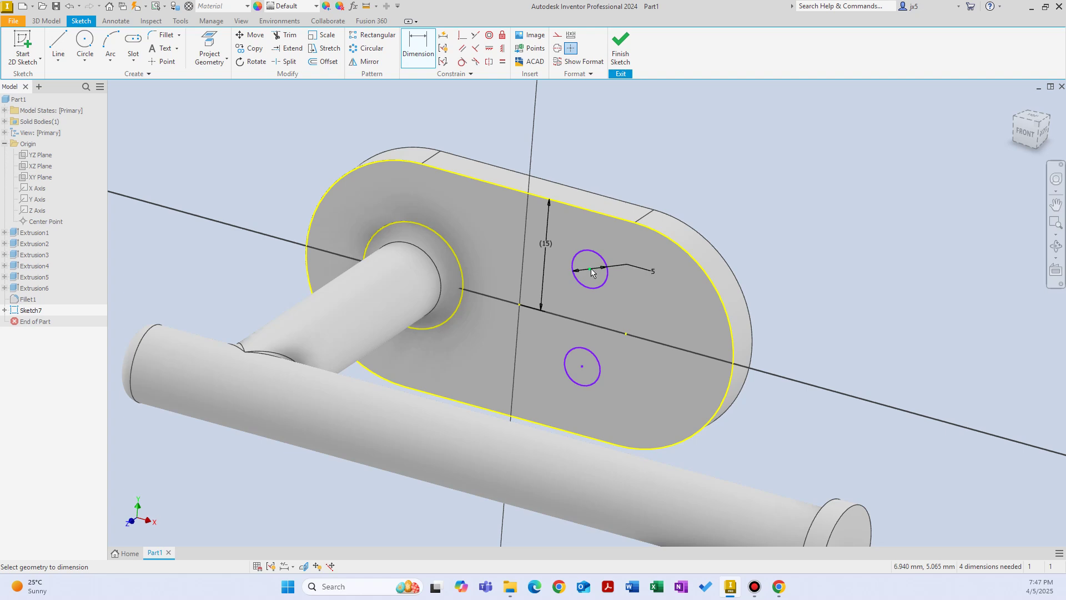
{"action": "left_click", "coordinate": [606, 217]}
{"action": "left_click", "coordinate": [605, 238]}
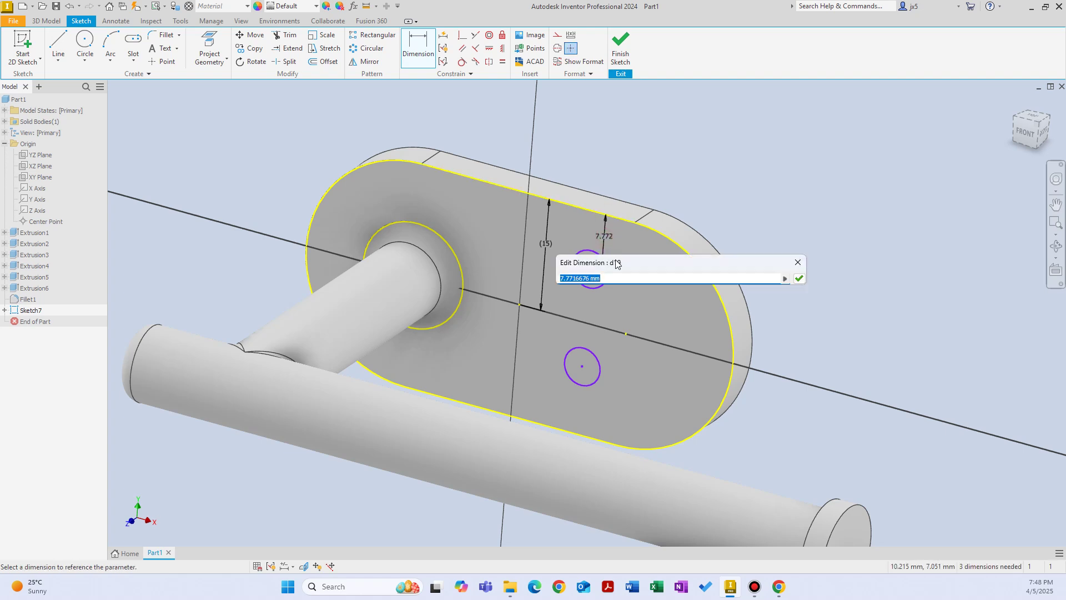
{"action": "type", "text": "7.5"}
{"action": "key", "text": "Return"}
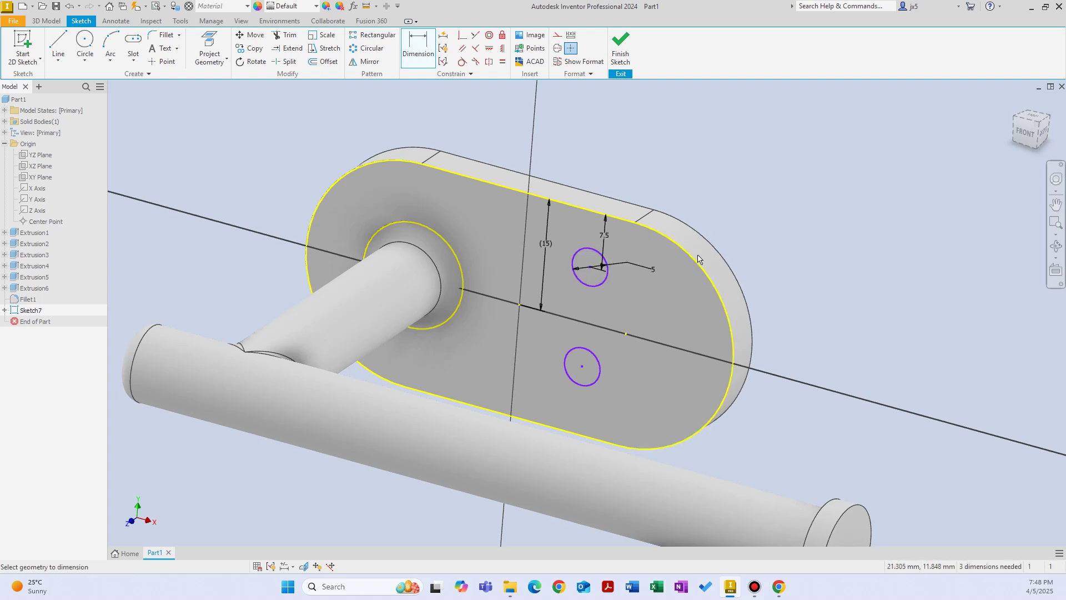
Dimension the lower circle's centre from the plate's lower edge, linking the value to the upper circle's 7.5 mm edge distance.
{"action": "left_click", "coordinate": [576, 424]}
{"action": "left_click", "coordinate": [582, 366]}
{"action": "left_click", "coordinate": [582, 411]}
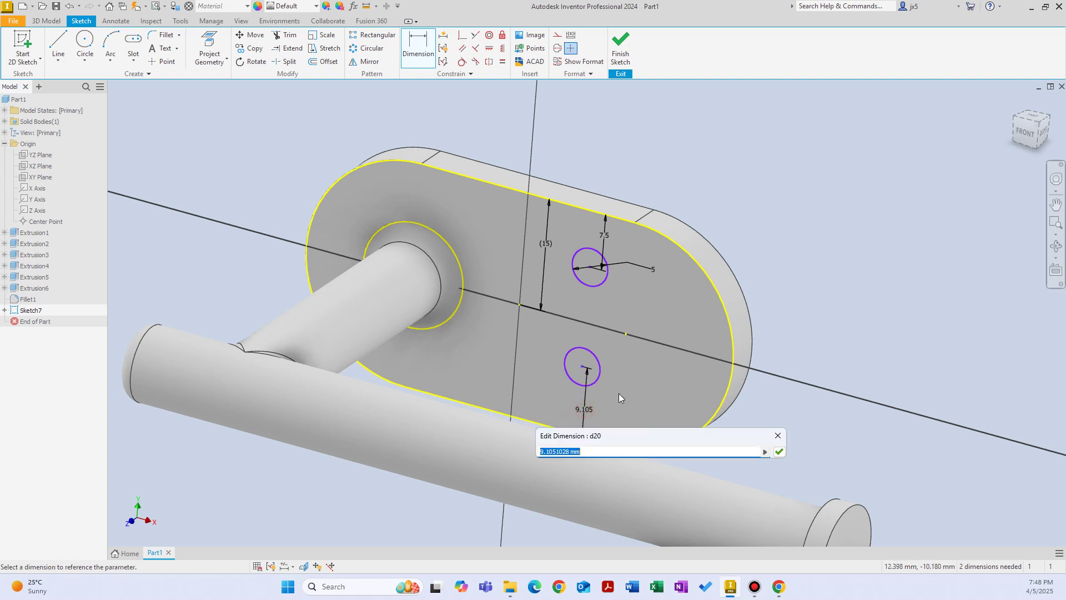
{"action": "left_click", "coordinate": [605, 237]}
{"action": "key", "text": "Return"}
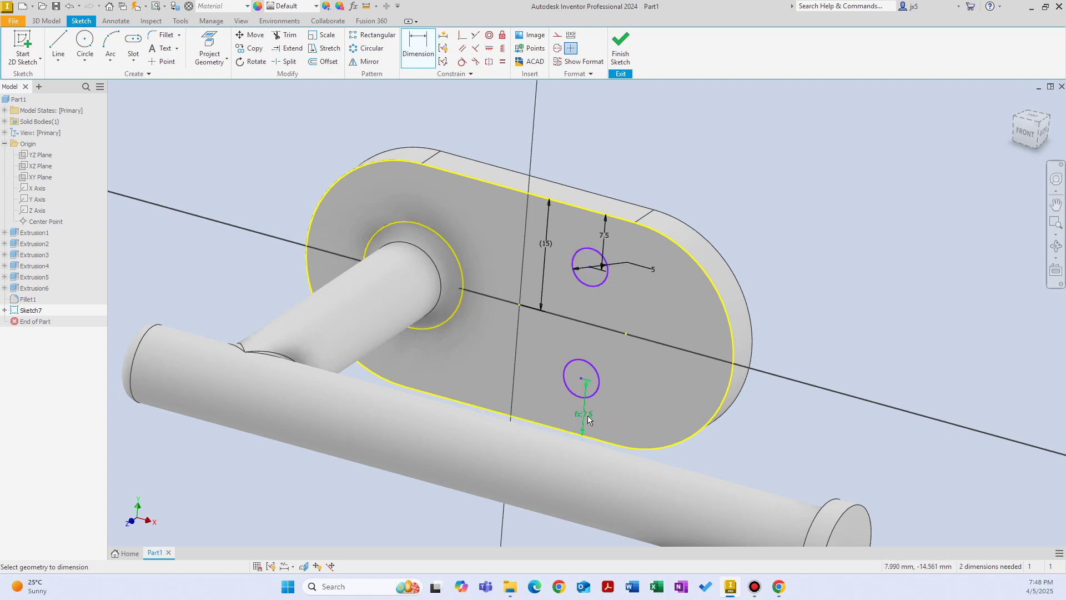
Dimension the upper circle's centre horizontally 10 mm from the plate's centre point.
{"action": "left_click", "coordinate": [589, 268]}
{"action": "left_click", "coordinate": [555, 275]}
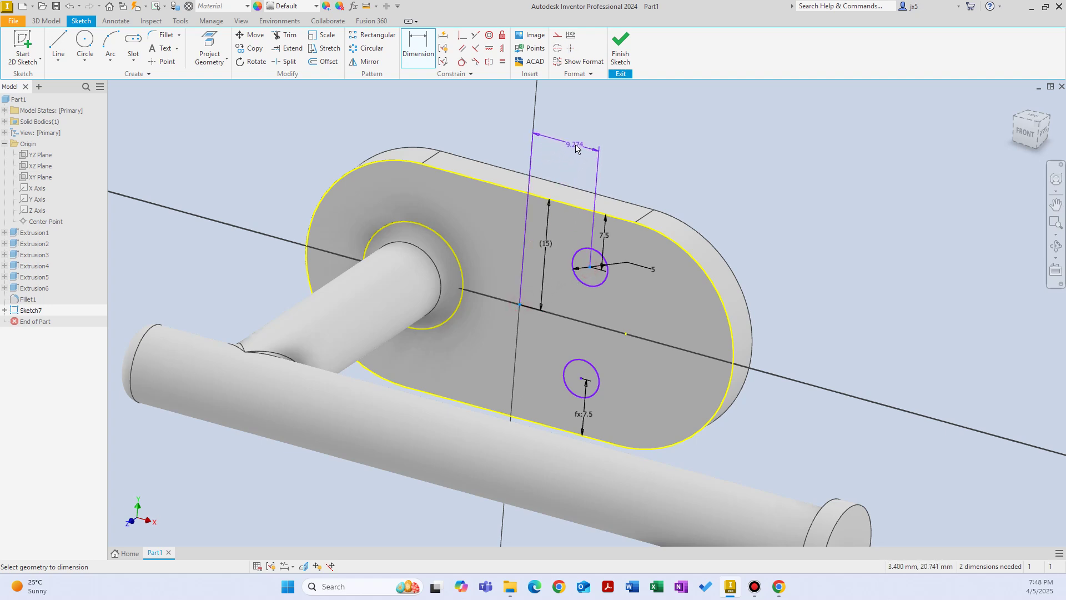
{"action": "left_click", "coordinate": [569, 143]}
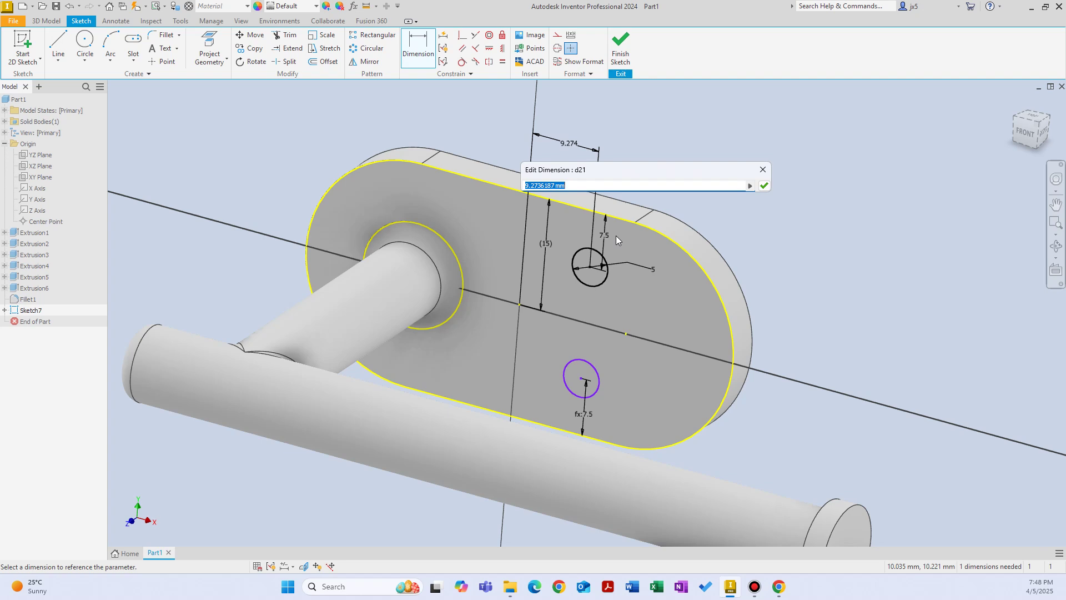
{"action": "type", "text": "10"}
{"action": "key", "text": "Return"}
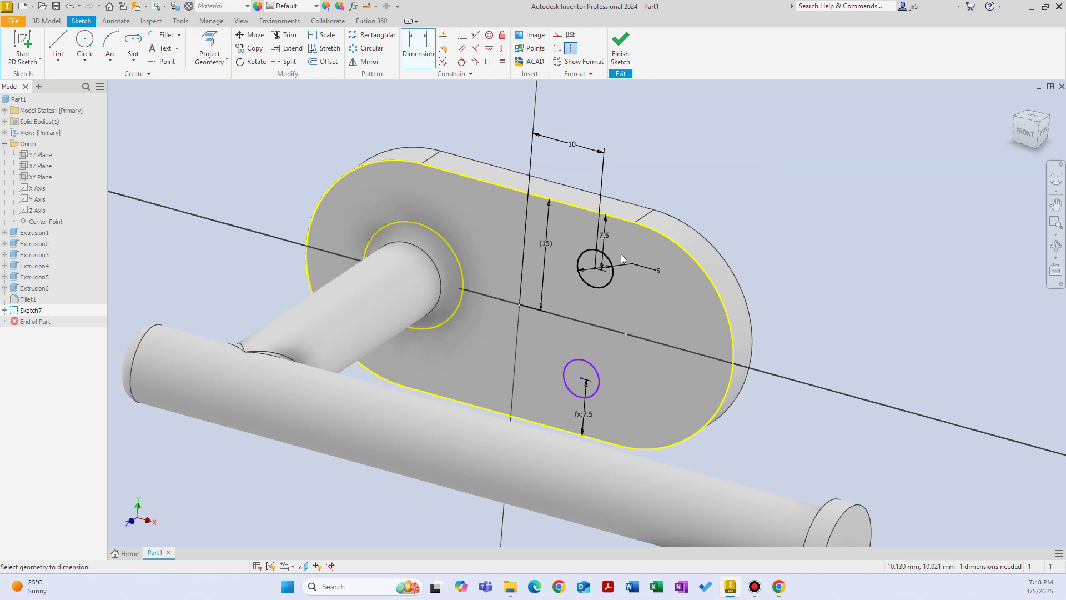
{"action": "left_click", "coordinate": [586, 374]}
{"action": "left_click", "coordinate": [515, 361]}
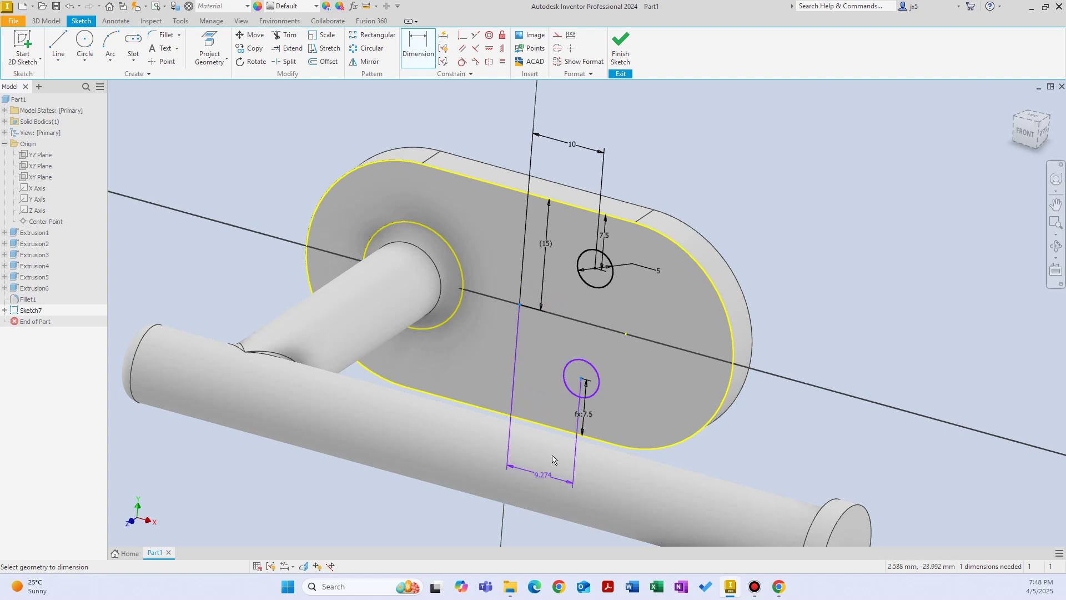
{"action": "right_click", "coordinate": [552, 356]}
{"action": "left_click", "coordinate": [522, 357]}
Dimension the lower circle's horizontal distance from the plate's centre point, linking it to the upper circle's 10 mm dimension.
{"action": "right_click", "coordinate": [781, 214]}
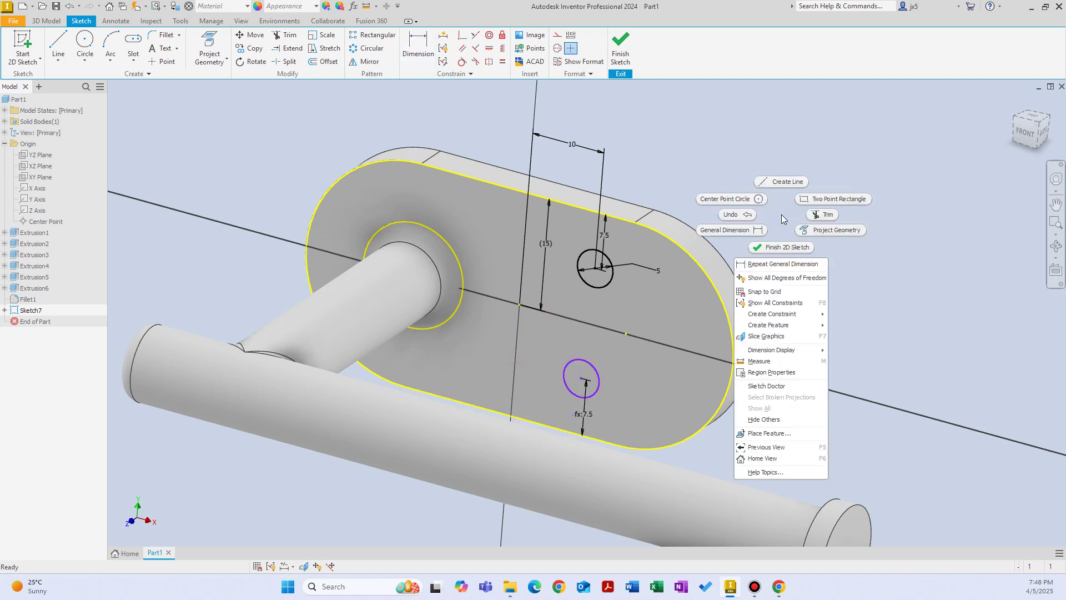
{"action": "left_click", "coordinate": [766, 229]}
{"action": "left_click", "coordinate": [582, 379]}
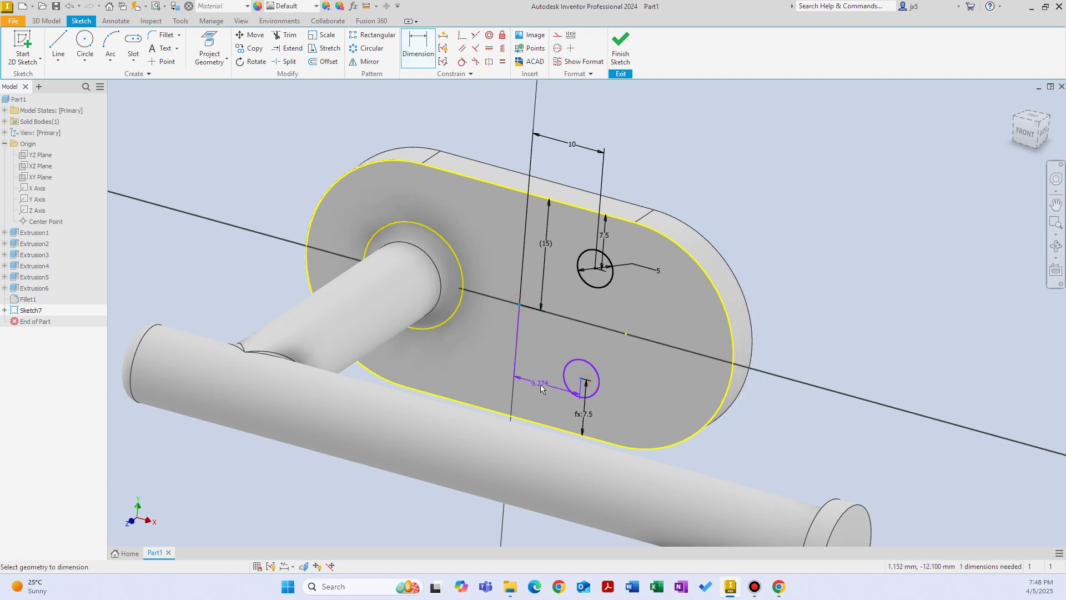
{"action": "left_click", "coordinate": [547, 399]}
{"action": "left_click", "coordinate": [573, 146]}
{"action": "key", "text": "Return"}
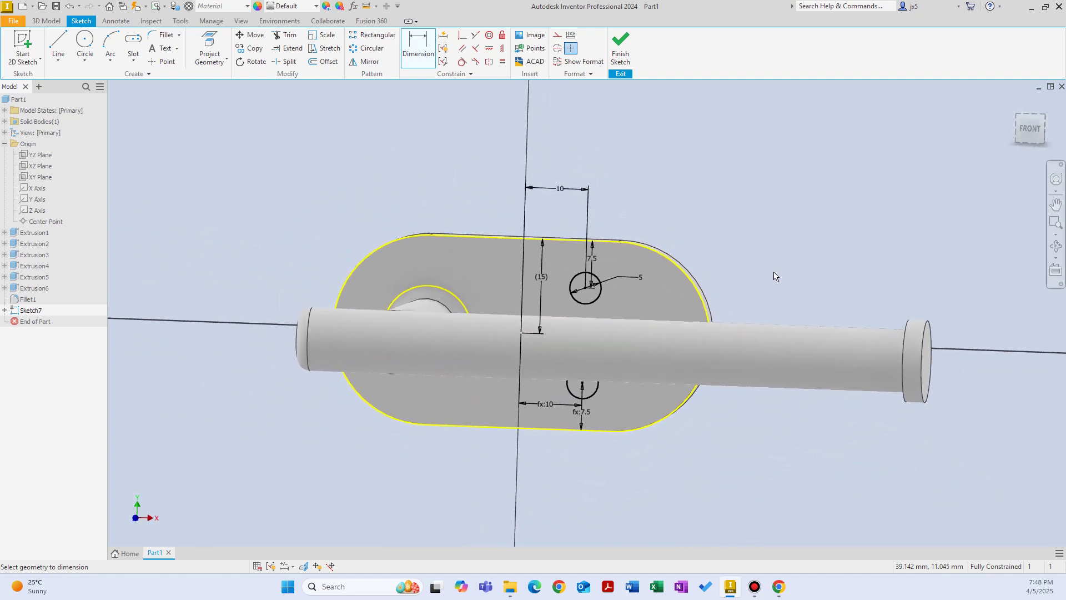
Set the upper circle's distance from the plate's upper edge to 6 mm.
{"action": "left_click", "coordinate": [1023, 138]}
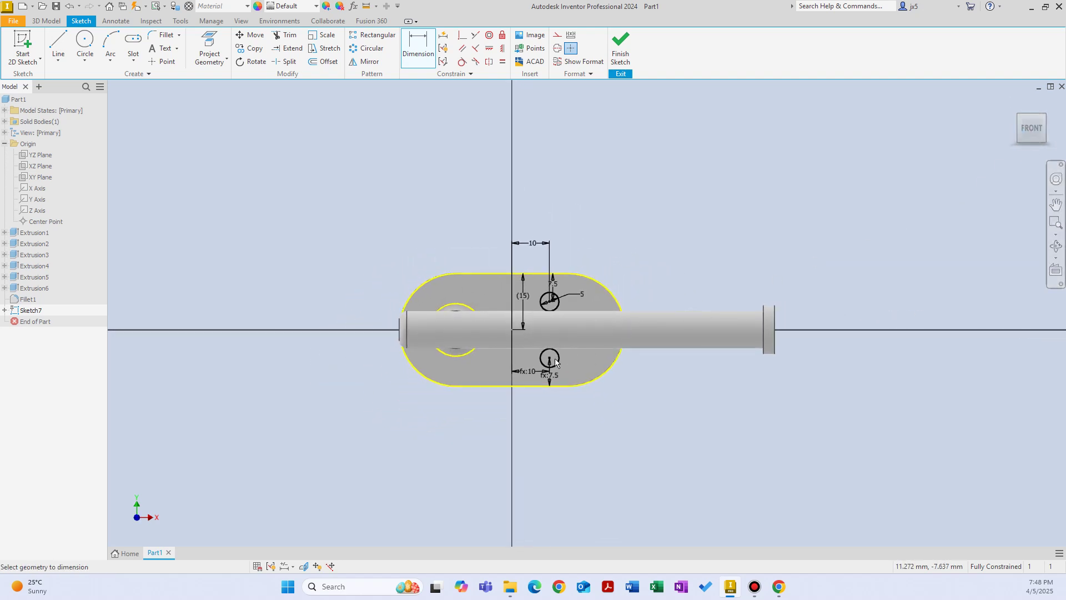
{"action": "left_click", "coordinate": [639, 231]}
{"action": "double_click", "coordinate": [554, 284]}
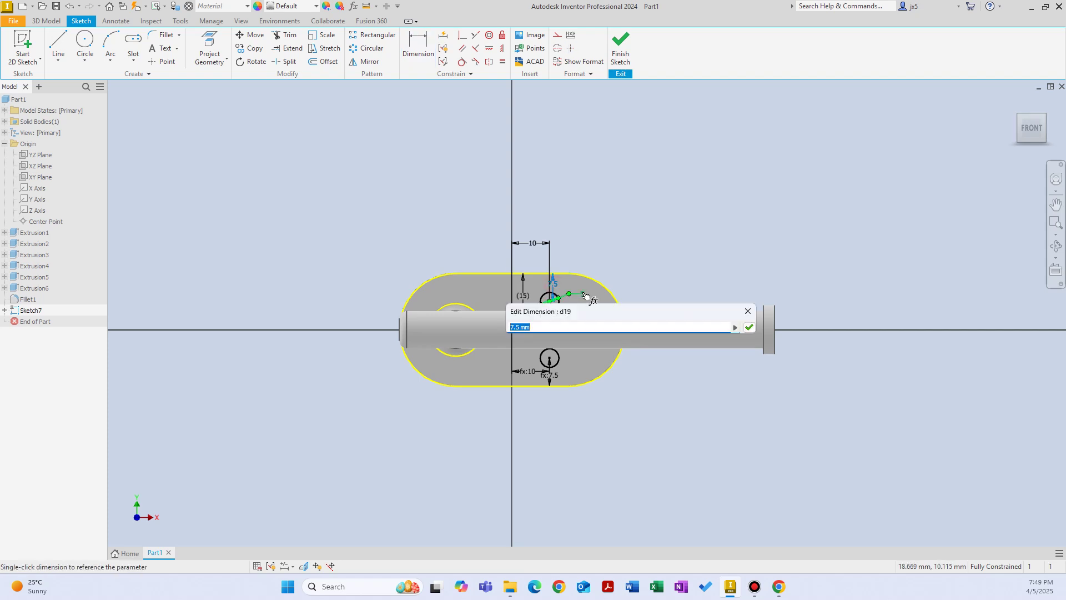
{"action": "type", "text": "6"}
{"action": "key", "text": "Return"}
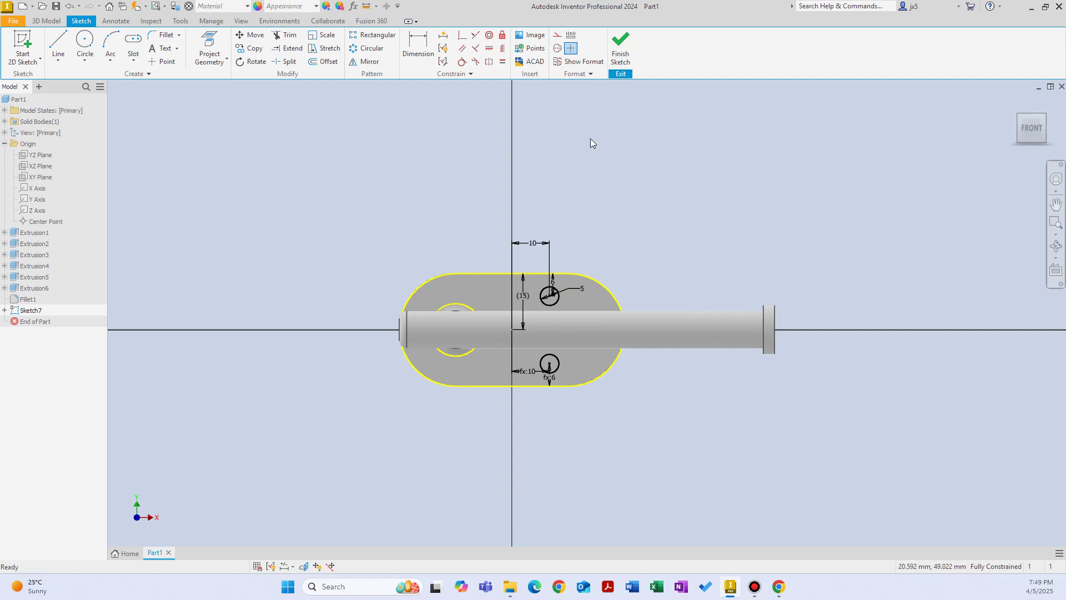
Finish the sketch and extrude both circles as a cut through all of the base plate, ending in the home view.
{"action": "left_click", "coordinate": [620, 47]}
{"action": "right_click", "coordinate": [614, 181]}
{"action": "left_click", "coordinate": [633, 171]}
{"action": "left_click", "coordinate": [548, 352]}
{"action": "left_click", "coordinate": [197, 203]}
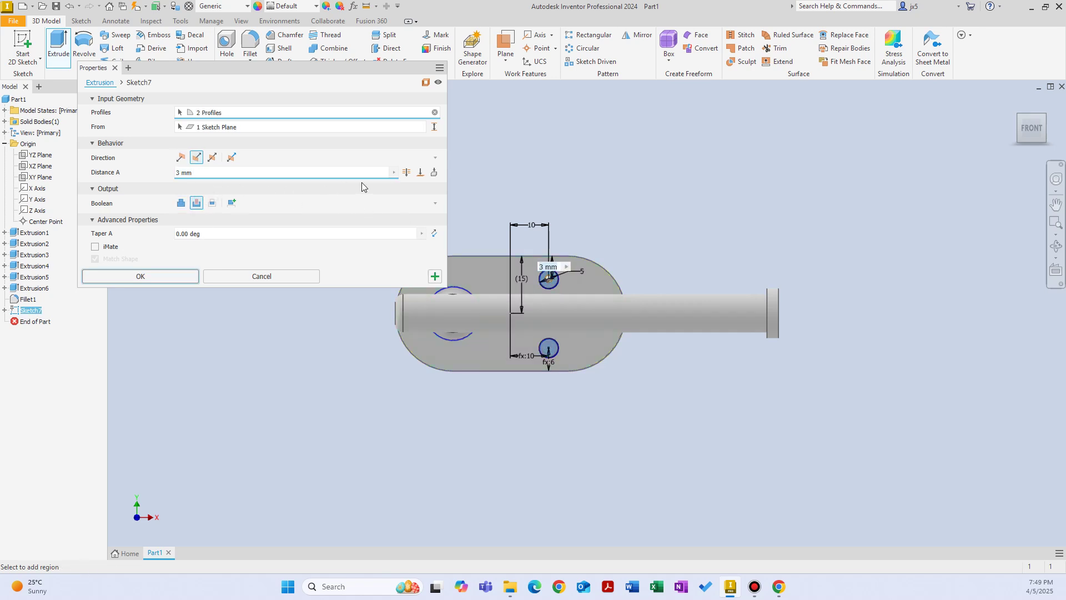
{"action": "left_click", "coordinate": [406, 172]}
{"action": "left_click", "coordinate": [171, 276]}
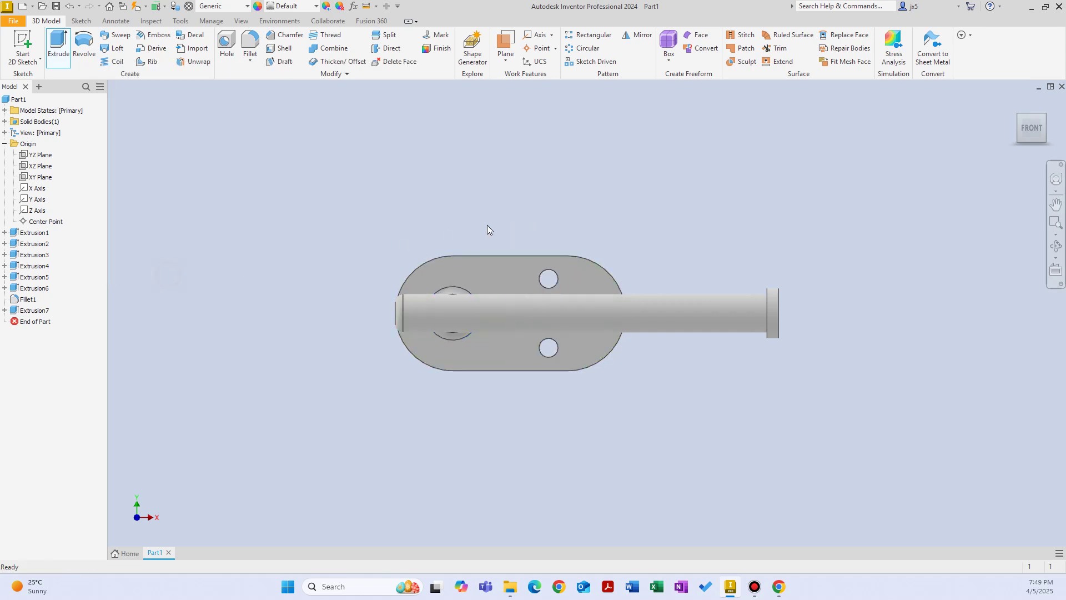
{"action": "key", "text": "F6"}
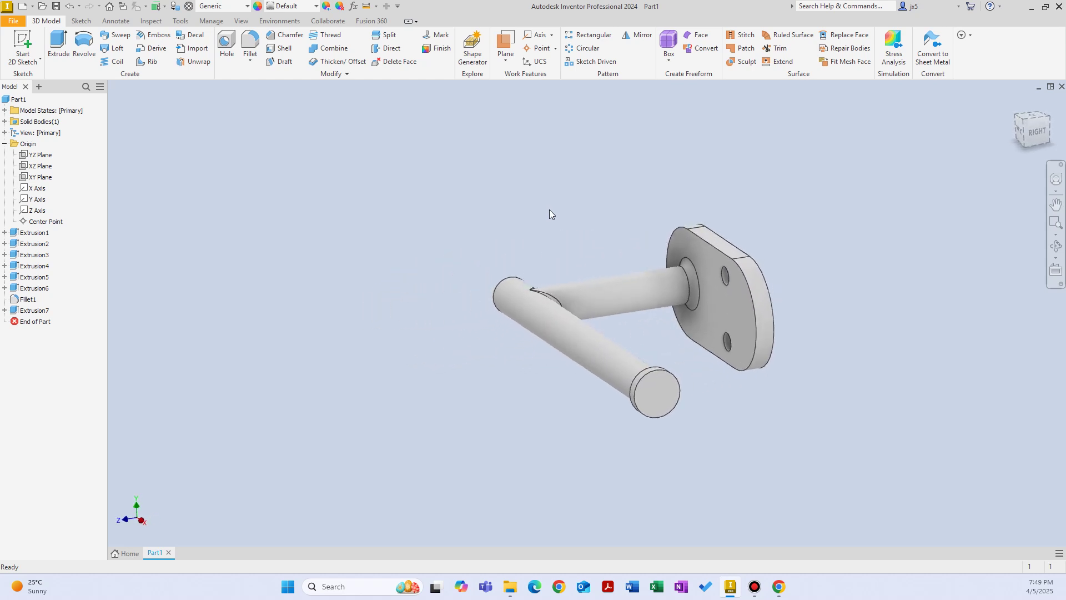